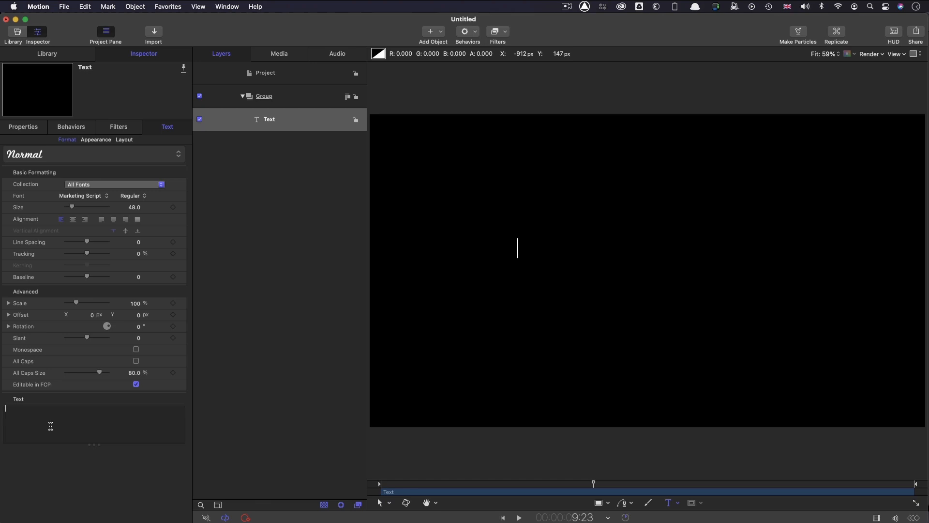
# Enter the text "Sparks", set its size to 400 and centre its alignment
pyautogui.write('Sparks')
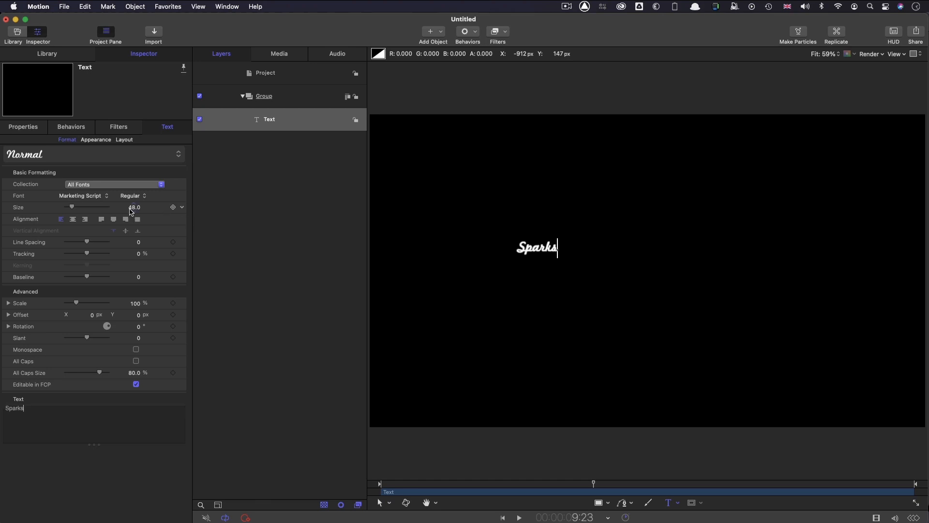
pyautogui.click(135, 208)
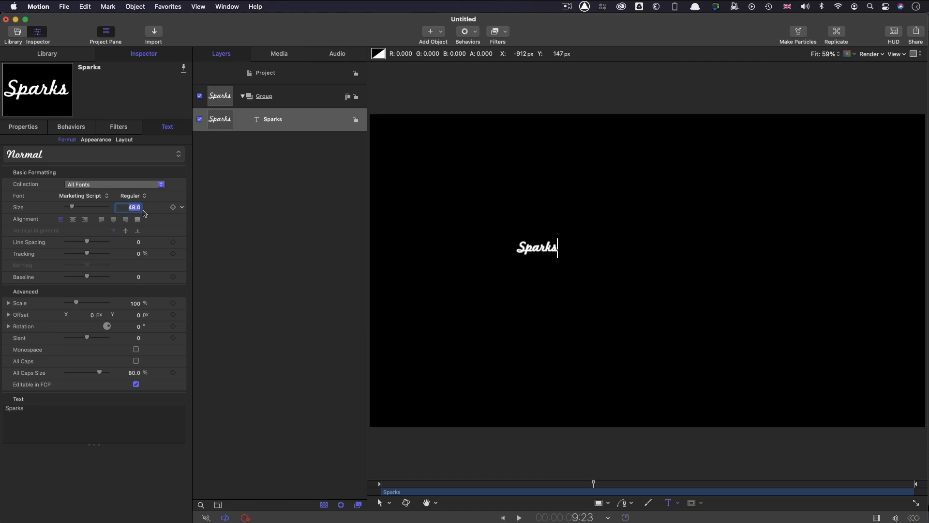
pyautogui.press('Return')
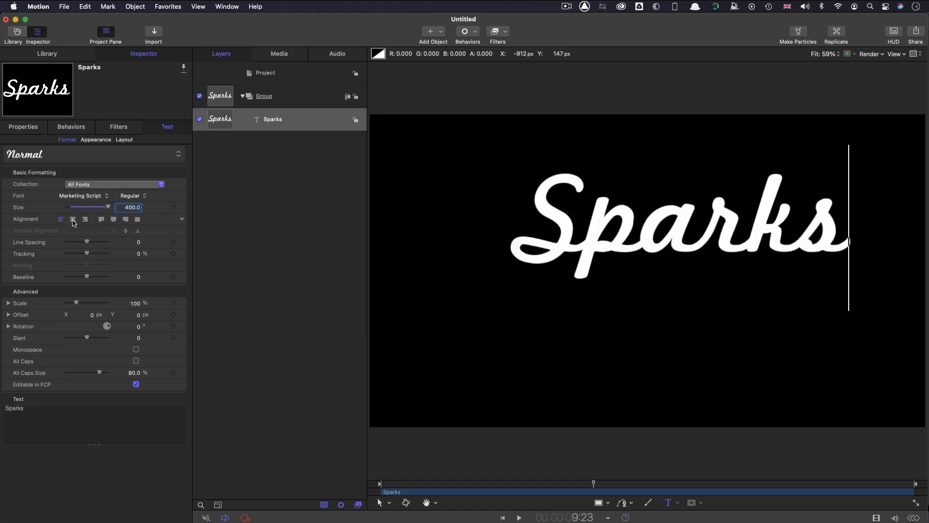
pyautogui.click(73, 220)
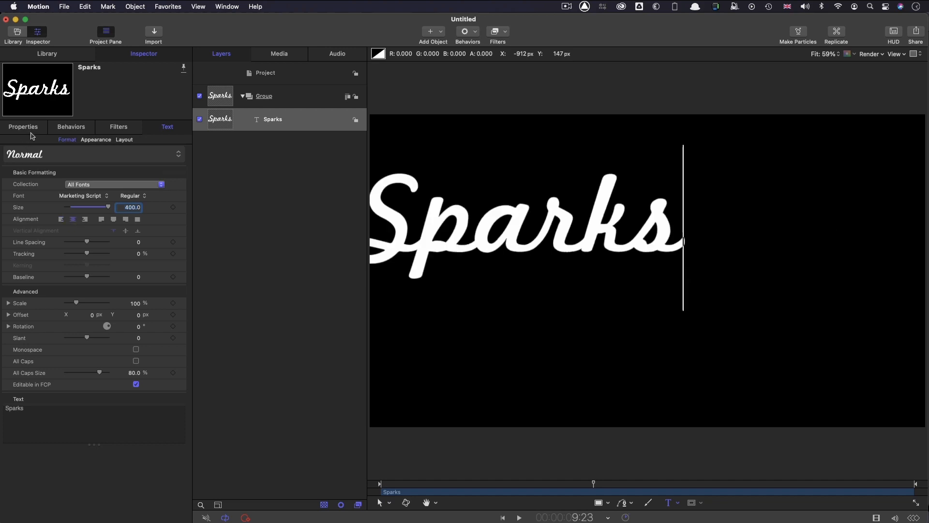
# Reset the text's transform and set its baseline to -75 so the word sits centred in the canvas
pyautogui.click(29, 128)
pyautogui.rightClick(112, 145)
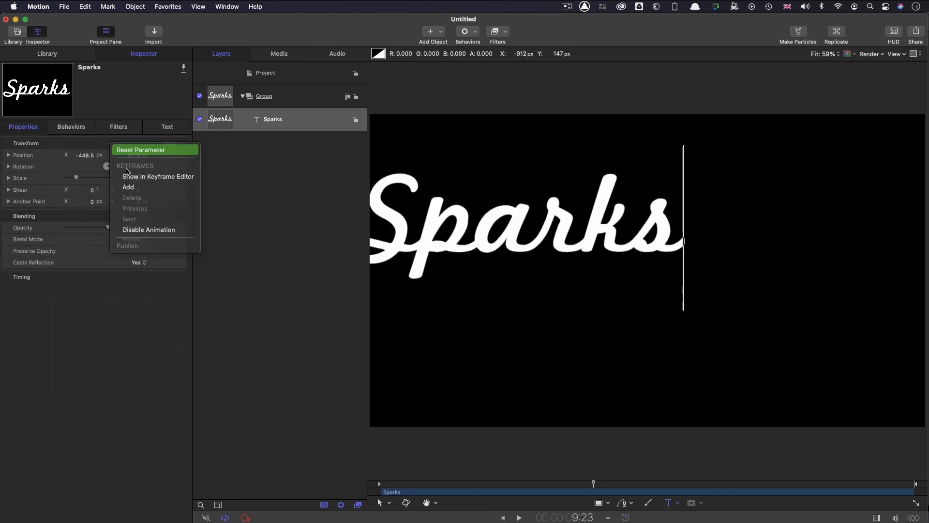
pyautogui.click(128, 150)
pyautogui.click(165, 127)
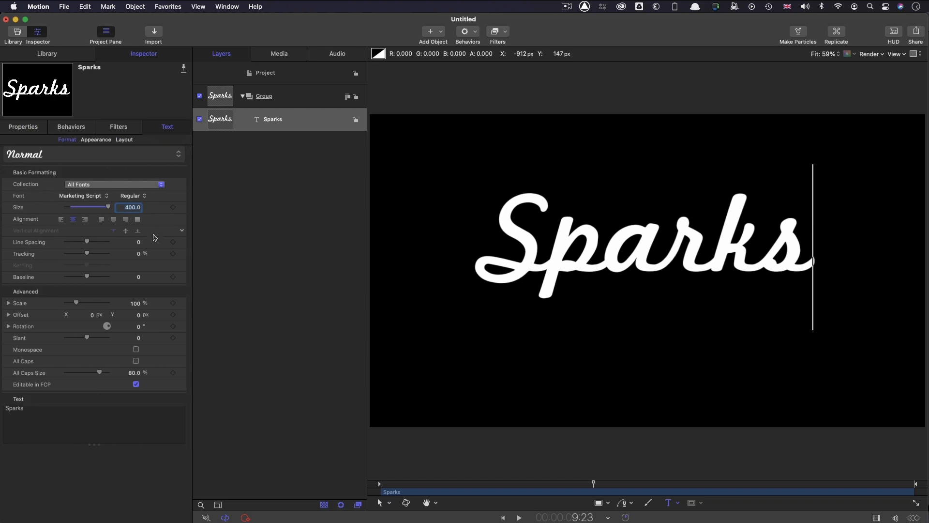
pyautogui.moveTo(138, 277)
pyautogui.mouseDown()
pyautogui.moveTo(116, 277)
pyautogui.moveTo(134, 277)
pyautogui.mouseUp()
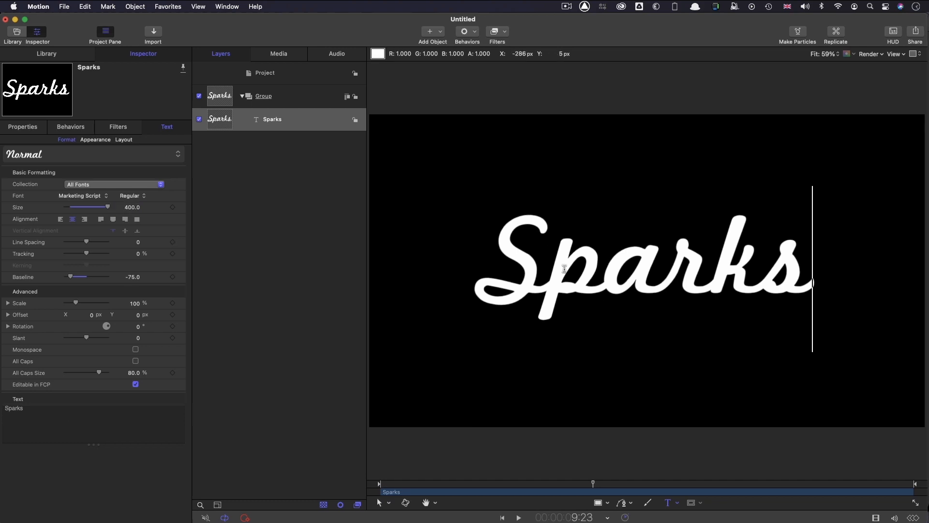
pyautogui.click(380, 503)
pyautogui.click(220, 122)
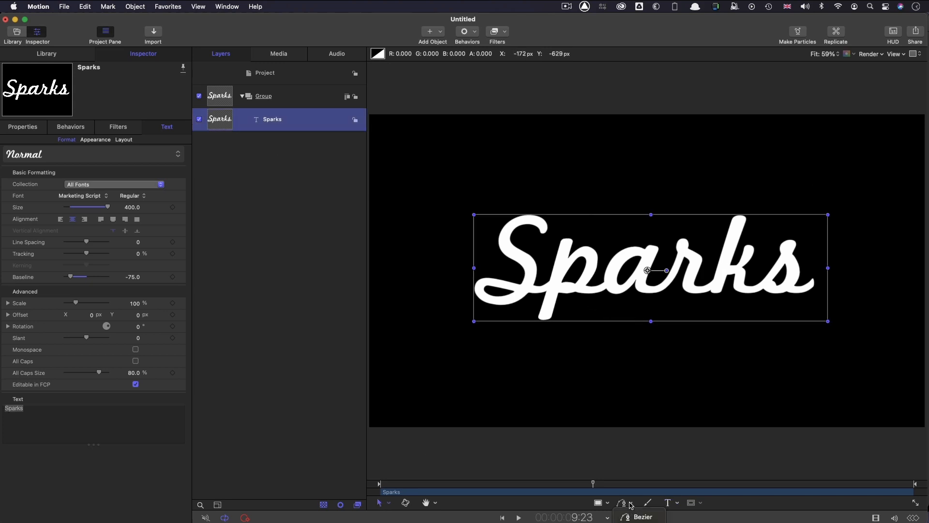
# With the Bezier tool at 100% zoom, trace the centreline of the capital S from its upper tip through its lower loop
pyautogui.click(633, 519)
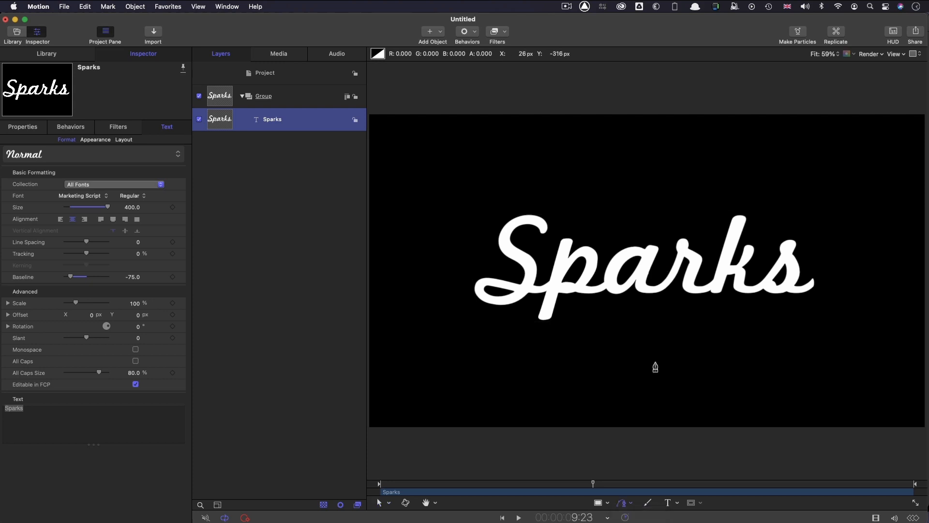
pyautogui.hotkey('alt', 'z')
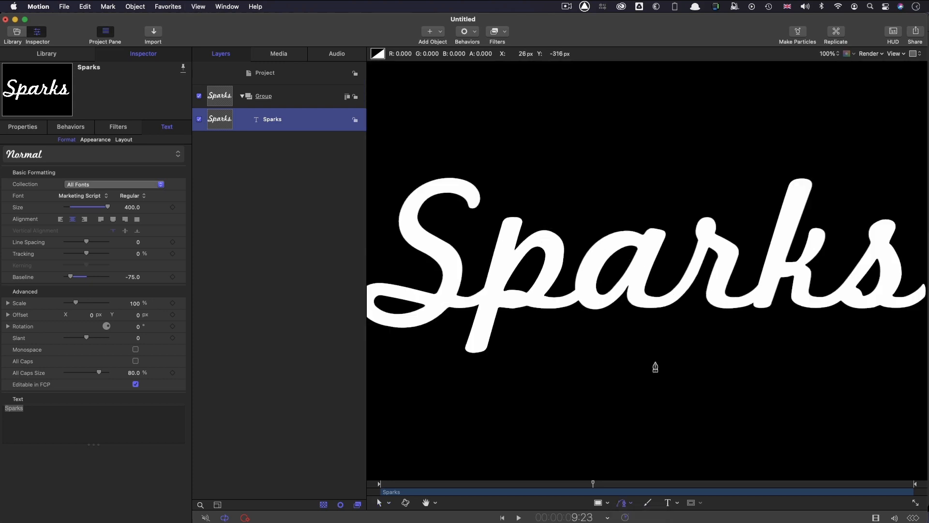
pyautogui.moveTo(366, 264); pyautogui.dragTo(309, 264)
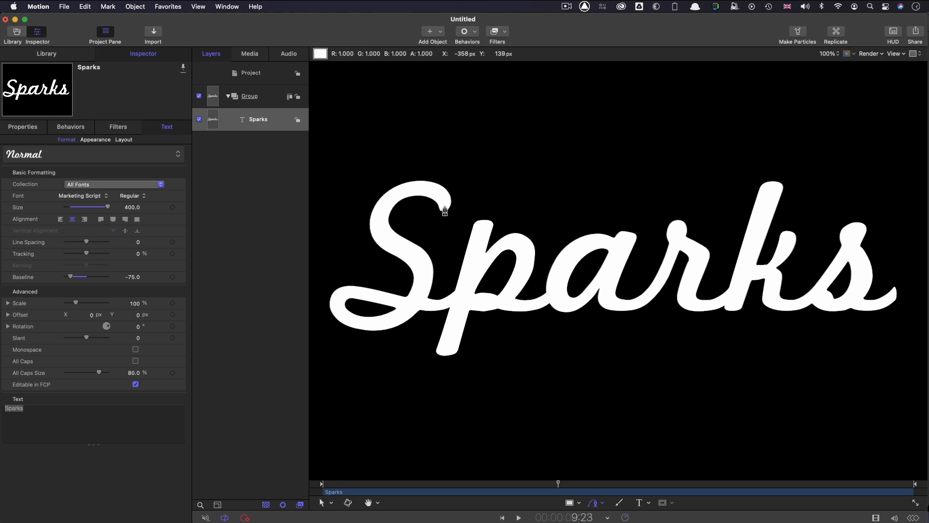
pyautogui.click(444, 206)
pyautogui.moveTo(423, 189)
pyautogui.mouseDown()
pyautogui.moveTo(404, 191)
pyautogui.moveTo(380, 234)
pyautogui.mouseUp()
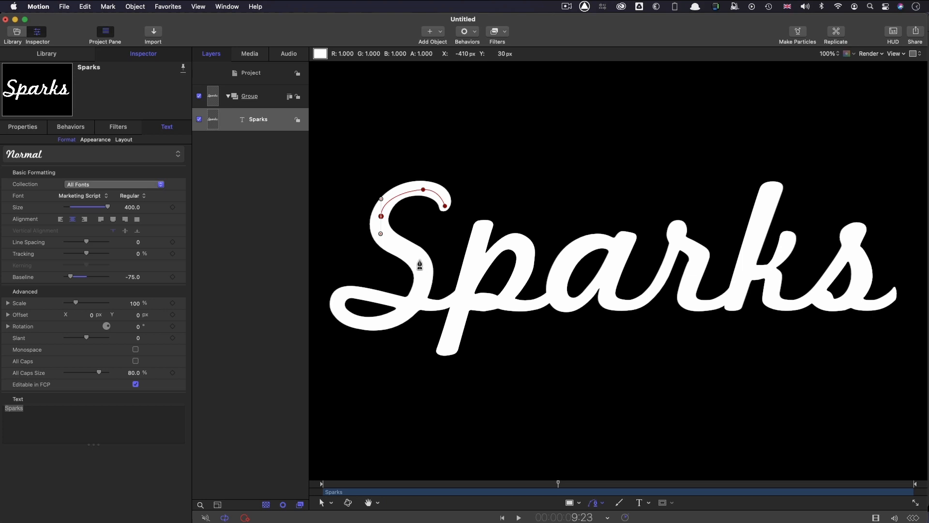
pyautogui.moveTo(418, 260); pyautogui.dragTo(440, 306)
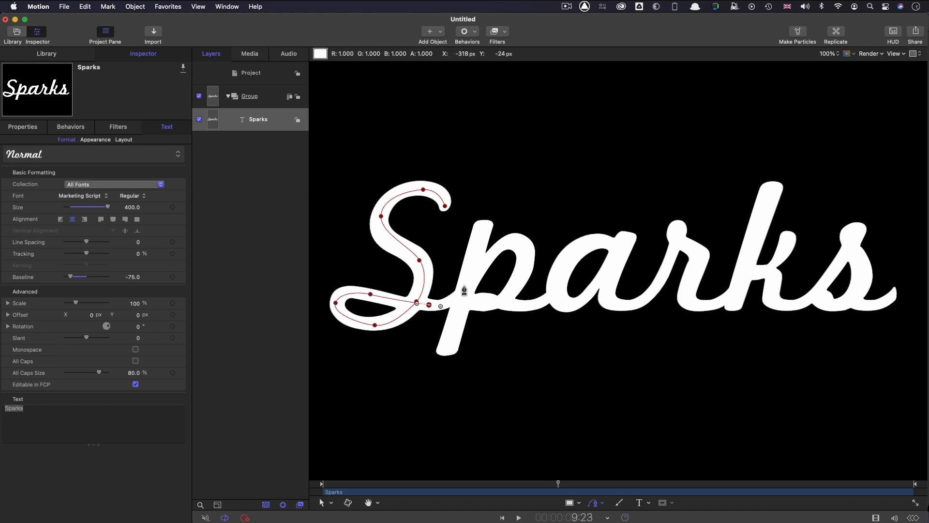
# Continue the Bezier path through the letter p, following its stem up and down and around its bowl
pyautogui.click(462, 299)
pyautogui.click(483, 226)
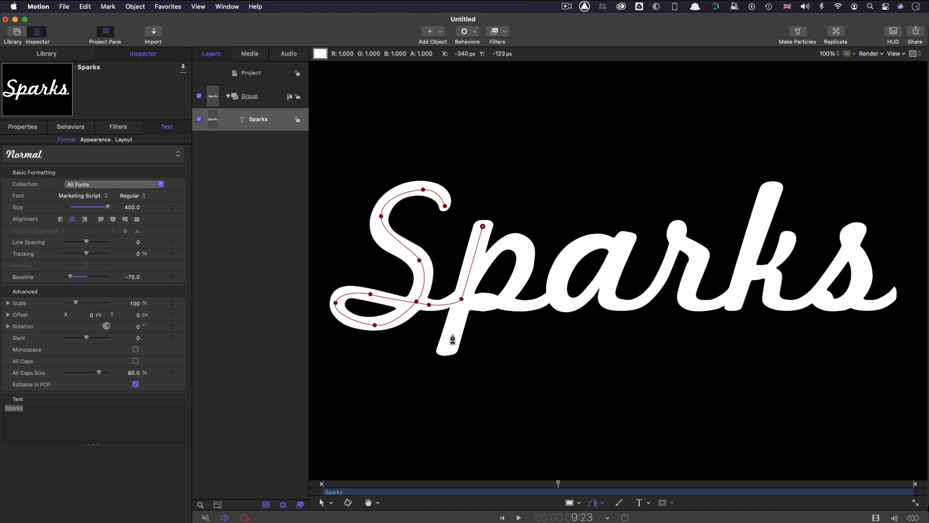
pyautogui.click(446, 349)
pyautogui.click(472, 280)
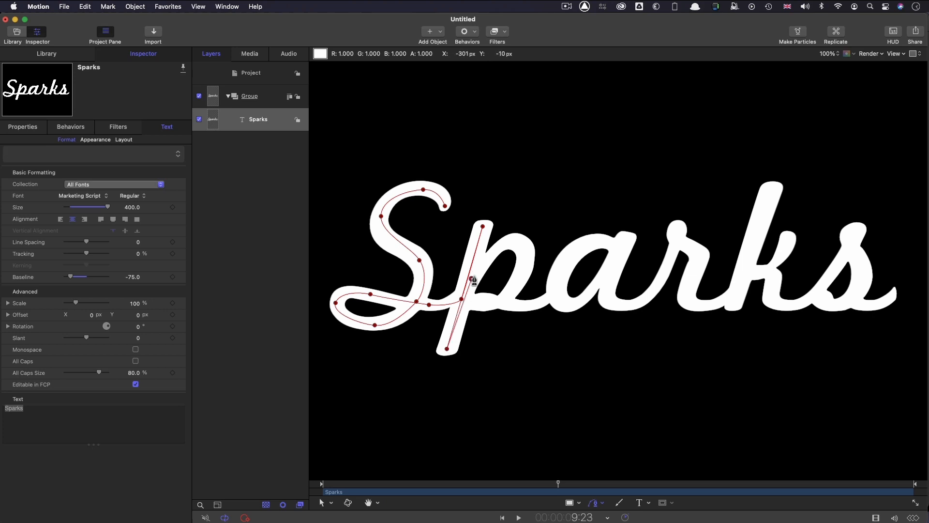
pyautogui.moveTo(492, 253); pyautogui.dragTo(527, 253)
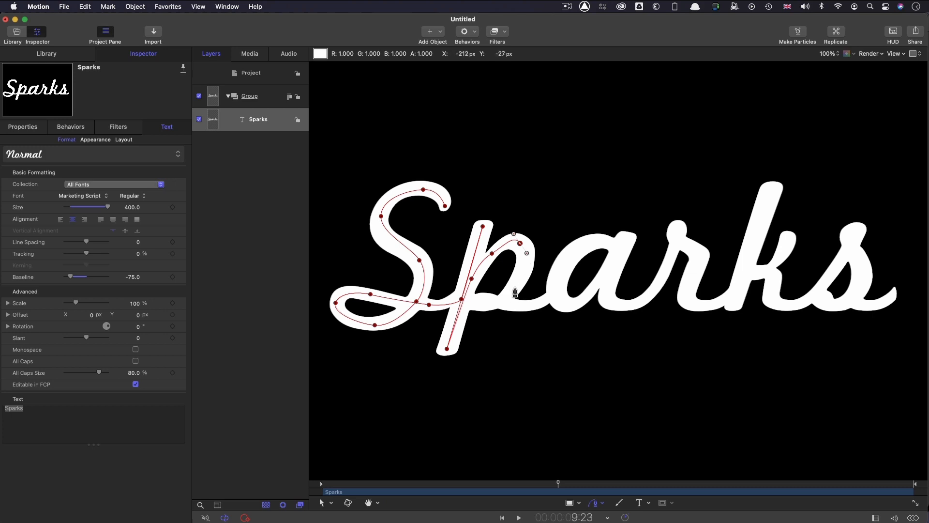
pyautogui.moveTo(516, 286); pyautogui.dragTo(510, 293)
pyautogui.click(487, 303)
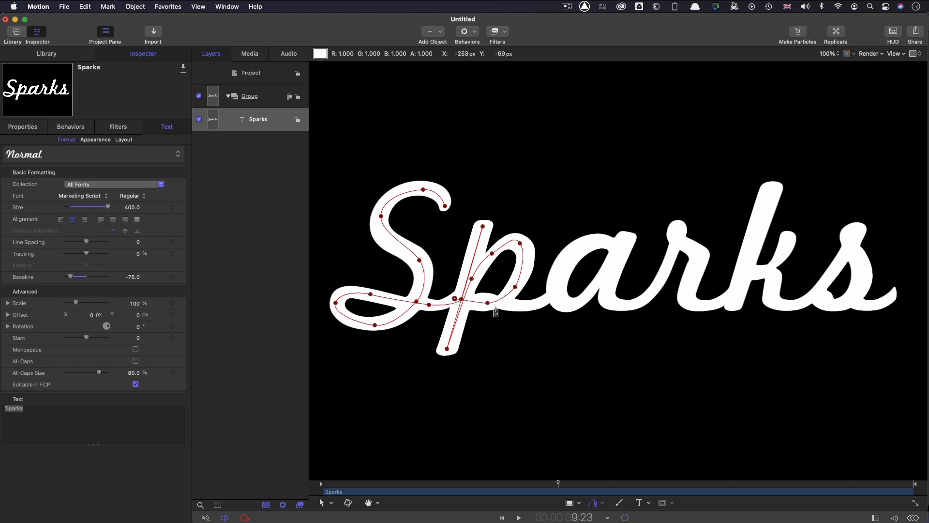
pyautogui.moveTo(508, 304); pyautogui.dragTo(512, 306)
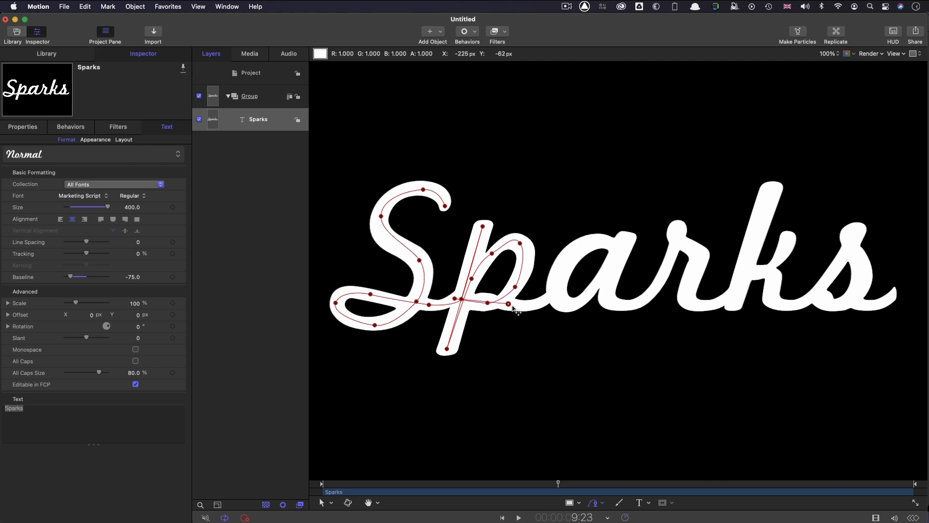
# Continue the Bezier path along the connecting stroke and around the letter a
pyautogui.click(545, 302)
pyautogui.moveTo(561, 270); pyautogui.dragTo(606, 242)
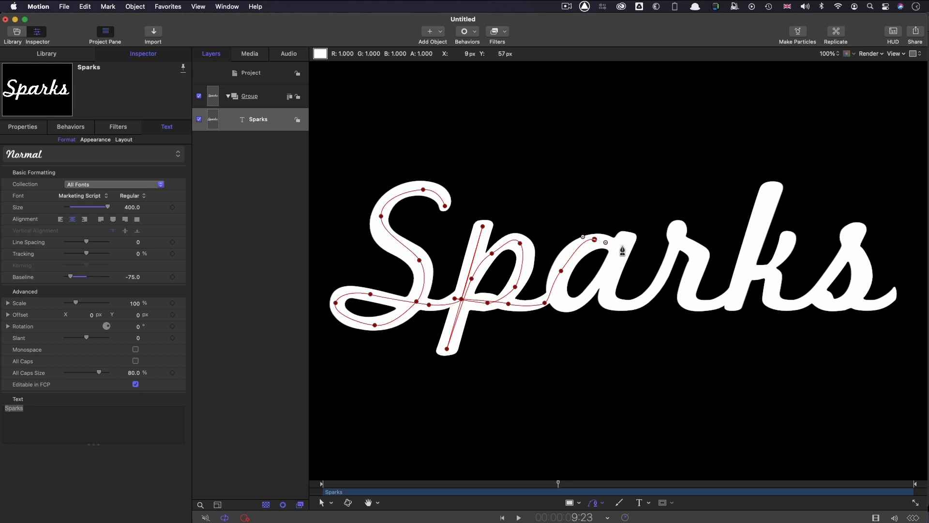
pyautogui.click(627, 236)
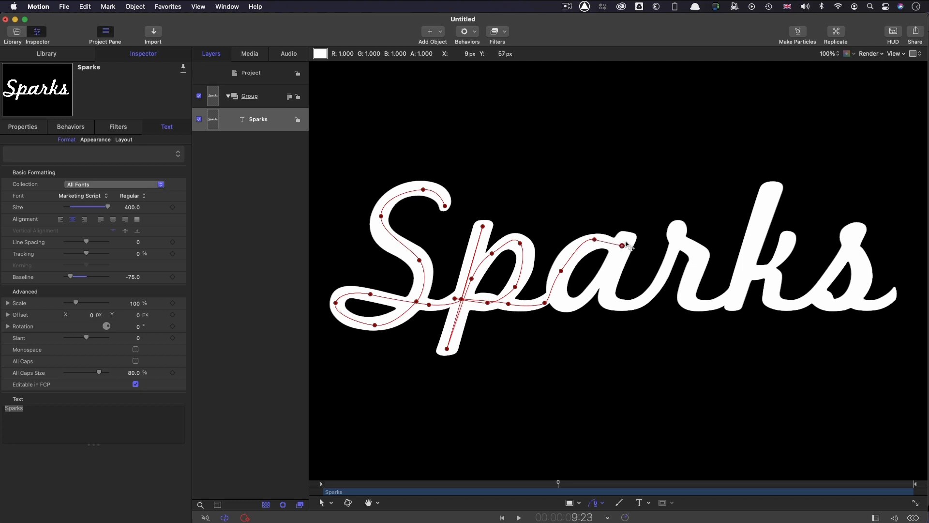
pyautogui.click(608, 279)
pyautogui.moveTo(588, 295); pyautogui.dragTo(561, 301)
pyautogui.click(557, 284)
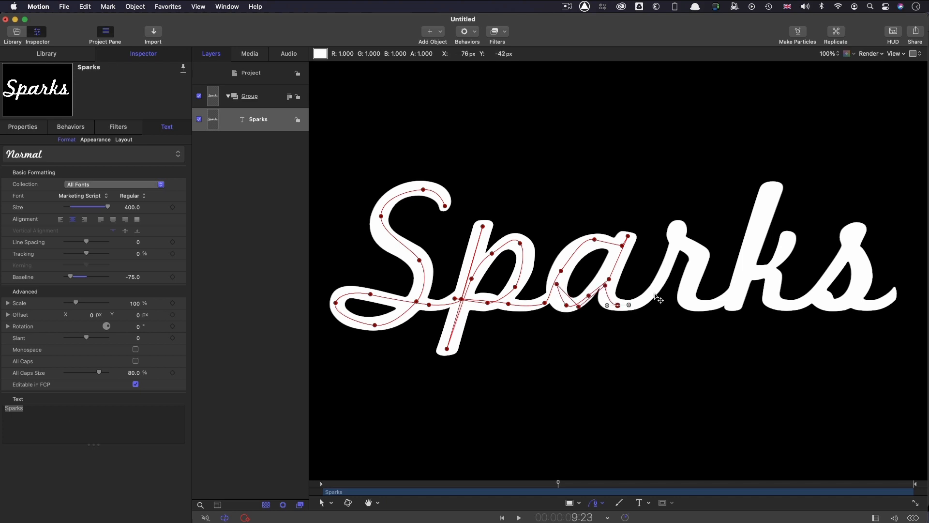
# Continue the Bezier path over the letter r and along its exit stroke to the base of the k
pyautogui.moveTo(654, 294); pyautogui.dragTo(656, 290)
pyautogui.moveTo(670, 259); pyautogui.dragTo(689, 248)
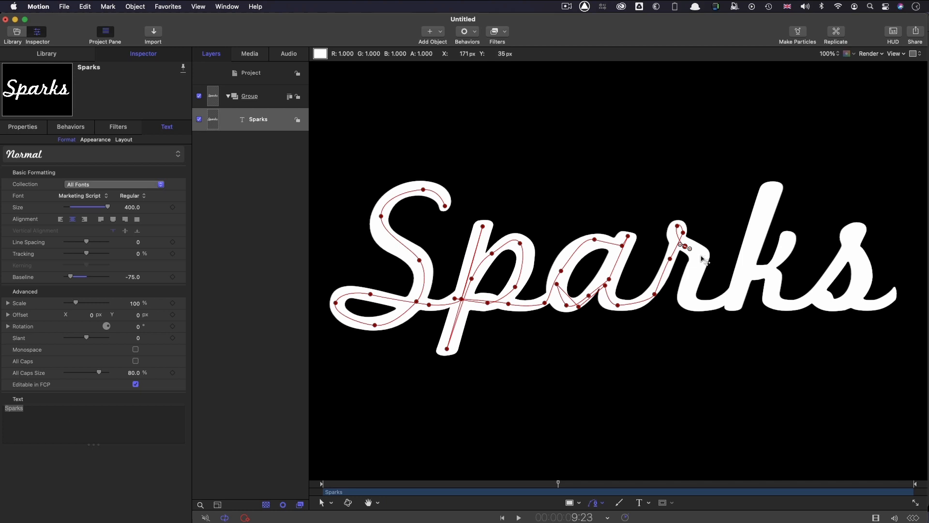
pyautogui.click(701, 255)
pyautogui.moveTo(688, 291); pyautogui.dragTo(686, 299)
pyautogui.click(695, 305)
pyautogui.click(728, 299)
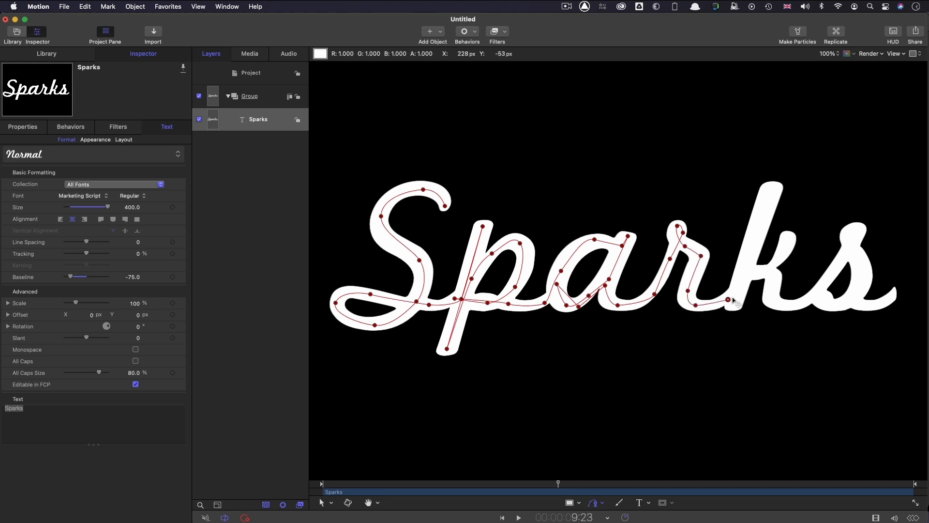
# Continue the Bezier path through the letter k, tracing its tall stem, upper arm and lower leg
pyautogui.moveTo(764, 190); pyautogui.dragTo(768, 205)
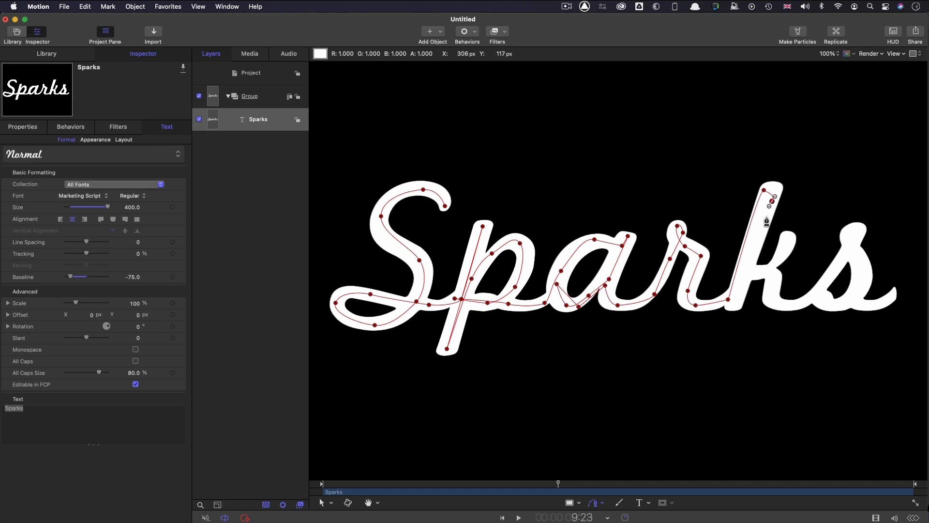
pyautogui.click(736, 299)
pyautogui.moveTo(751, 275); pyautogui.dragTo(792, 239)
pyautogui.click(768, 271)
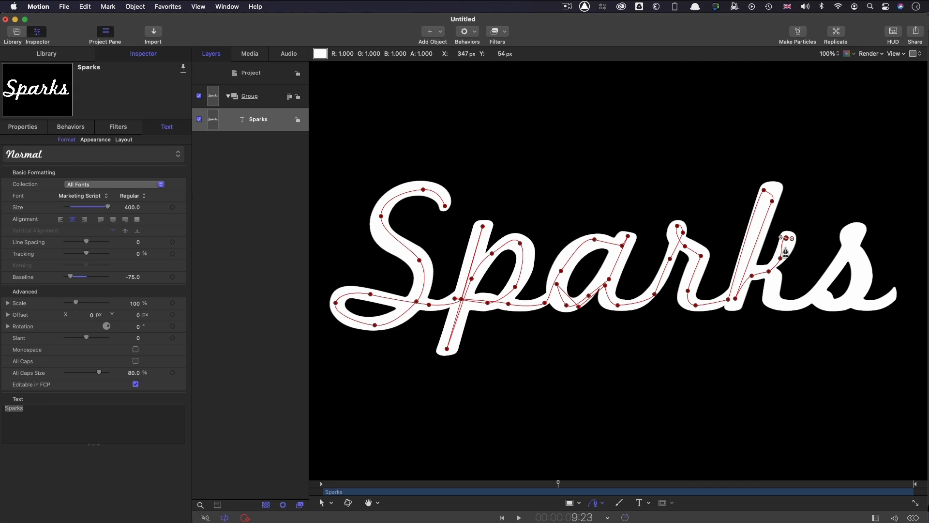
pyautogui.click(785, 247)
pyautogui.click(771, 277)
pyautogui.click(771, 300)
pyautogui.moveTo(784, 305); pyautogui.dragTo(789, 305)
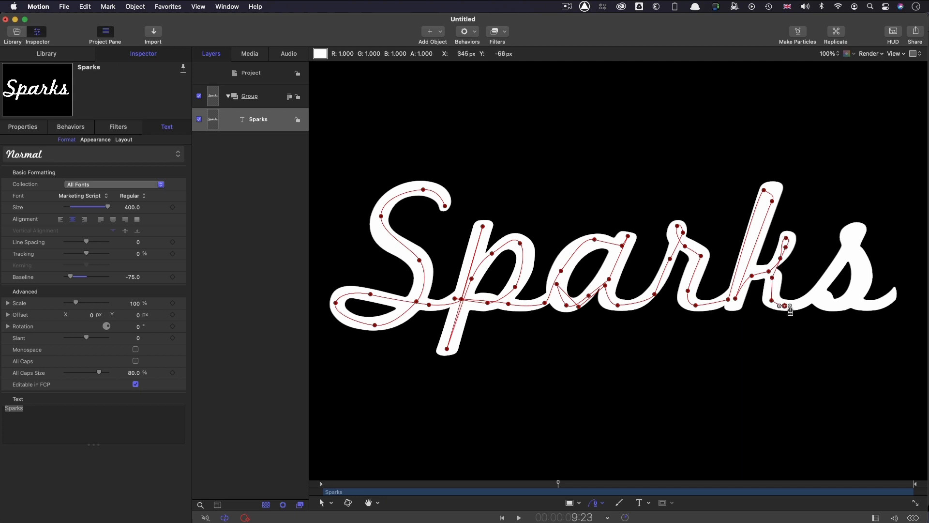
# Continue the Bezier path up the final s, around its top and down its right-hand curve
pyautogui.click(804, 300)
pyautogui.moveTo(840, 260); pyautogui.dragTo(845, 256)
pyautogui.click(856, 239)
pyautogui.click(857, 226)
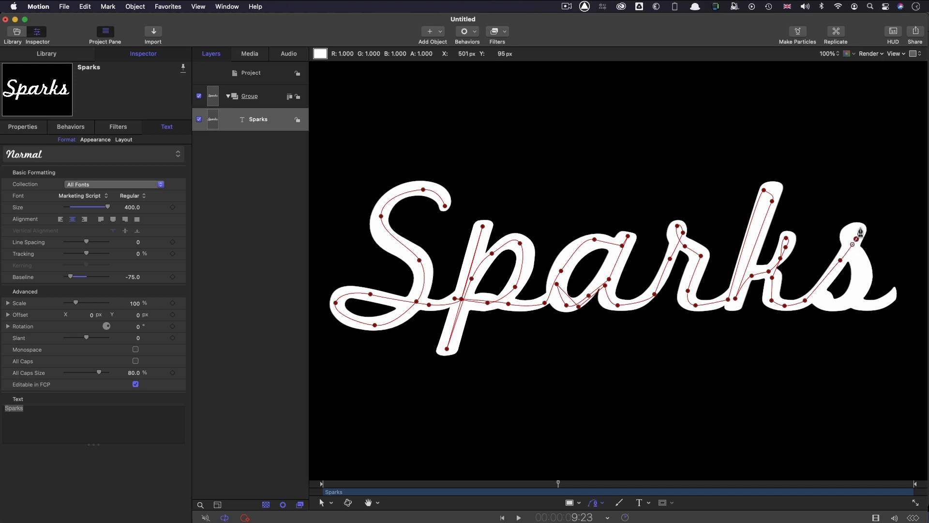
pyautogui.click(846, 233)
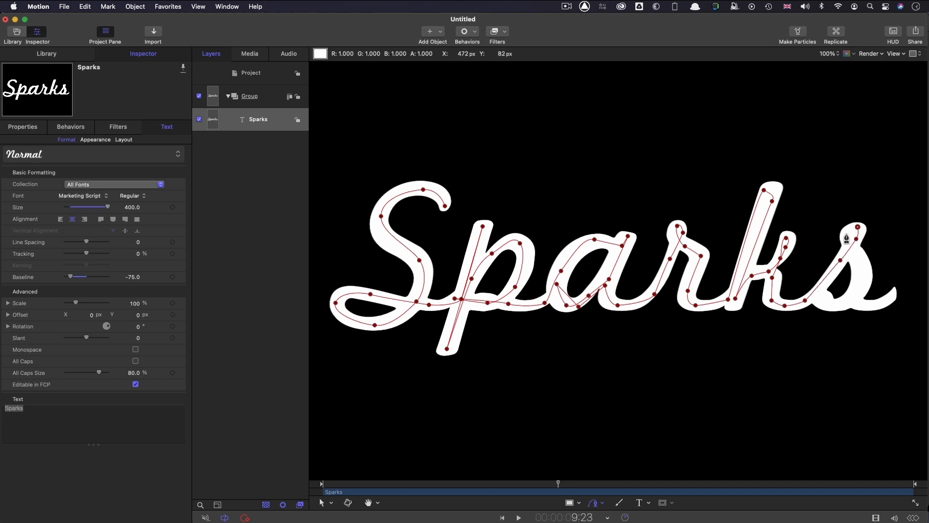
pyautogui.click(852, 256)
pyautogui.moveTo(862, 279); pyautogui.dragTo(860, 286)
pyautogui.click(850, 303)
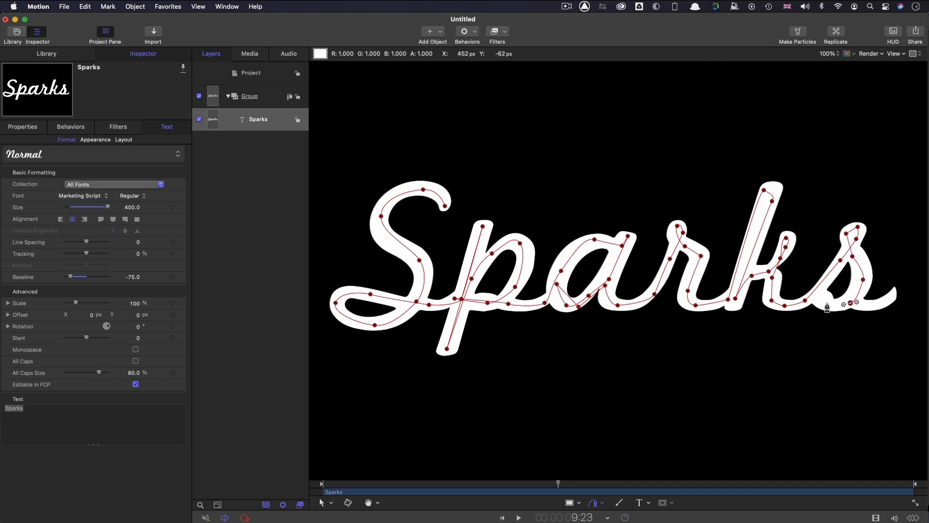
# Finish the open Bezier path through the lower loop and tail of the final s, and turn off the shape's fill
pyautogui.click(823, 293)
pyautogui.moveTo(818, 300); pyautogui.dragTo(822, 303)
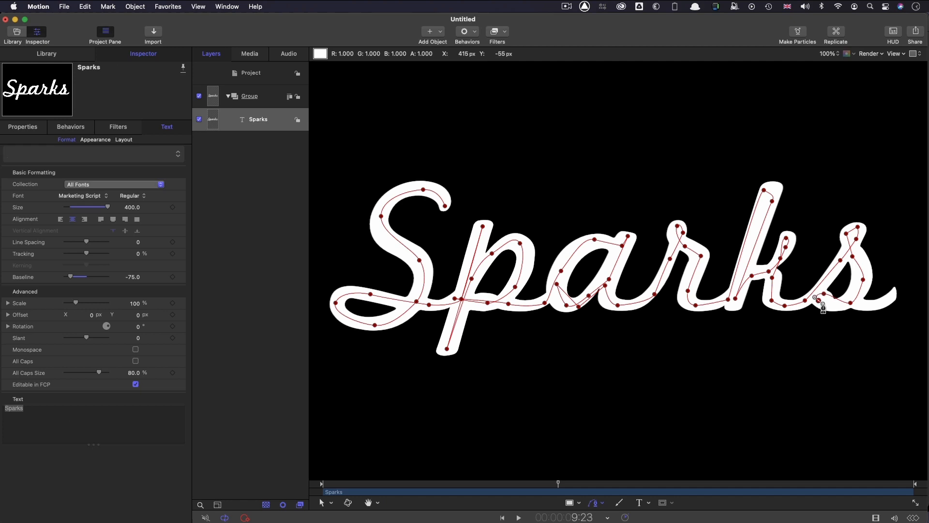
pyautogui.click(836, 307)
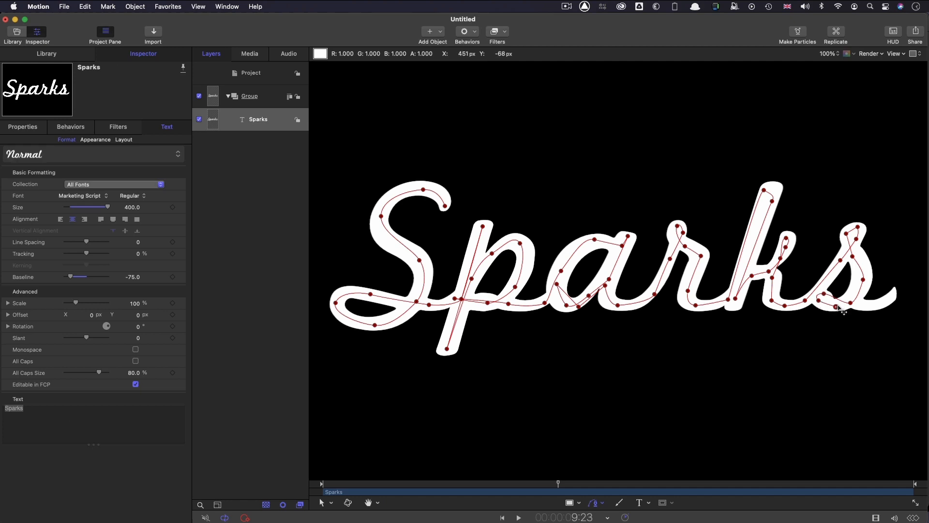
pyautogui.click(861, 304)
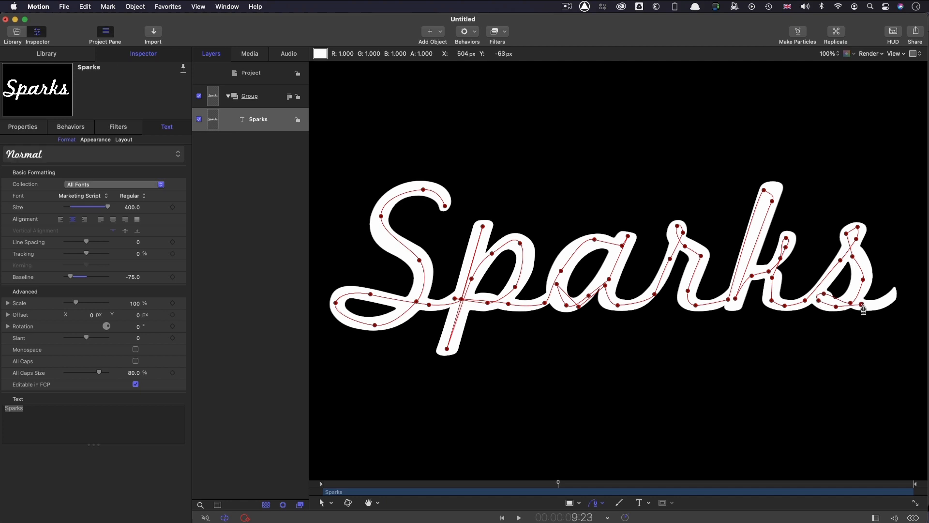
pyautogui.click(894, 301)
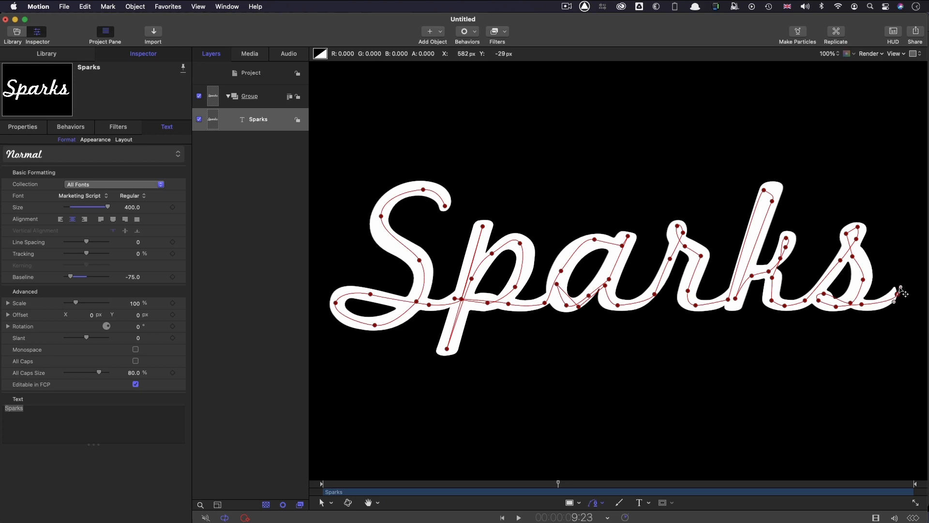
pyautogui.doubleClick(899, 293)
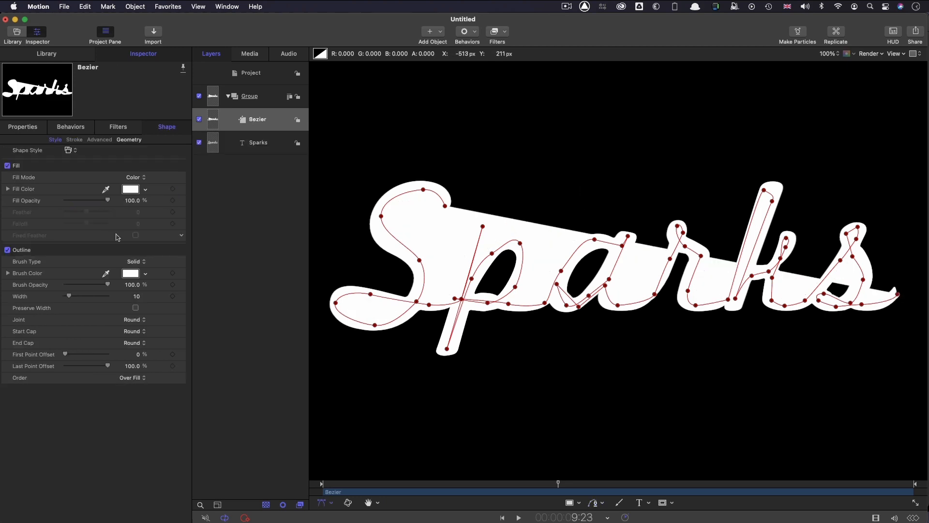
pyautogui.click(6, 165)
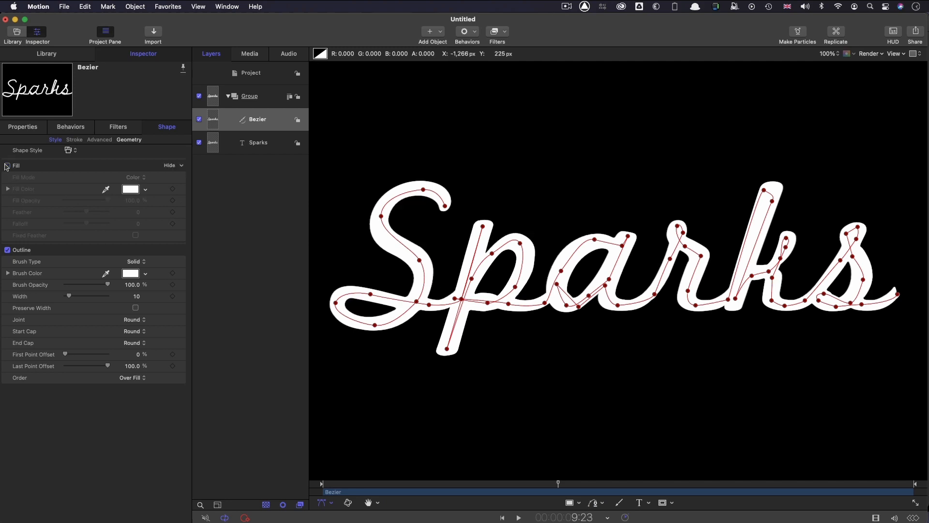
# Hide the original Sparks text layer, deselect the Bezier path and fit the canvas to the window
pyautogui.click(199, 142)
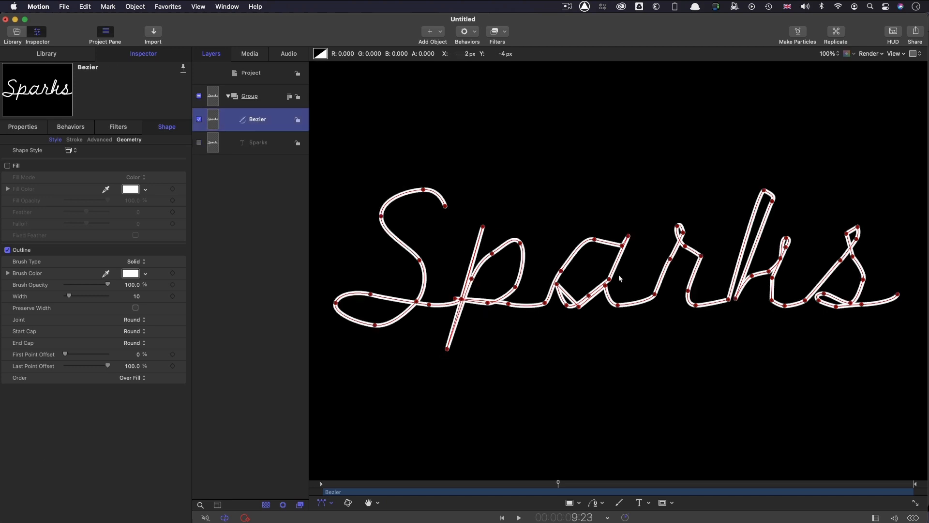
pyautogui.click(599, 309)
pyautogui.hotkey('shift', 'z')
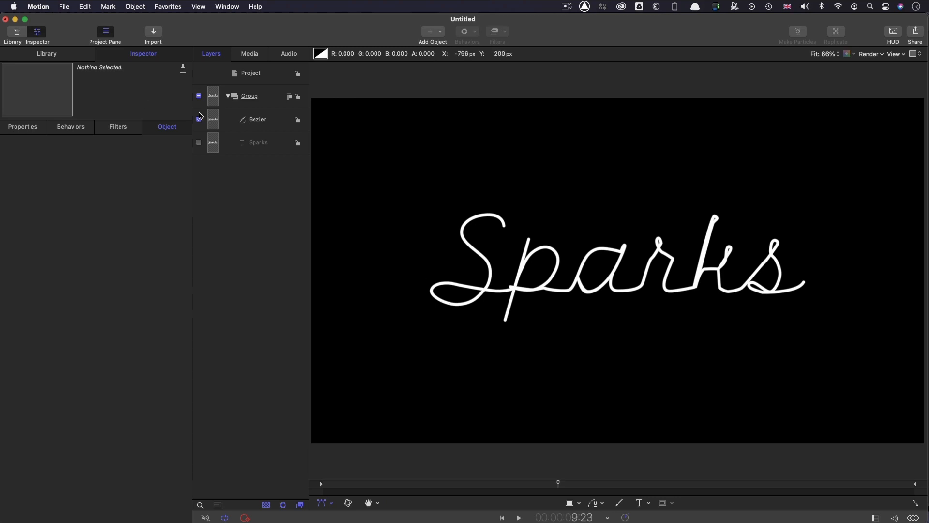
pyautogui.click(216, 121)
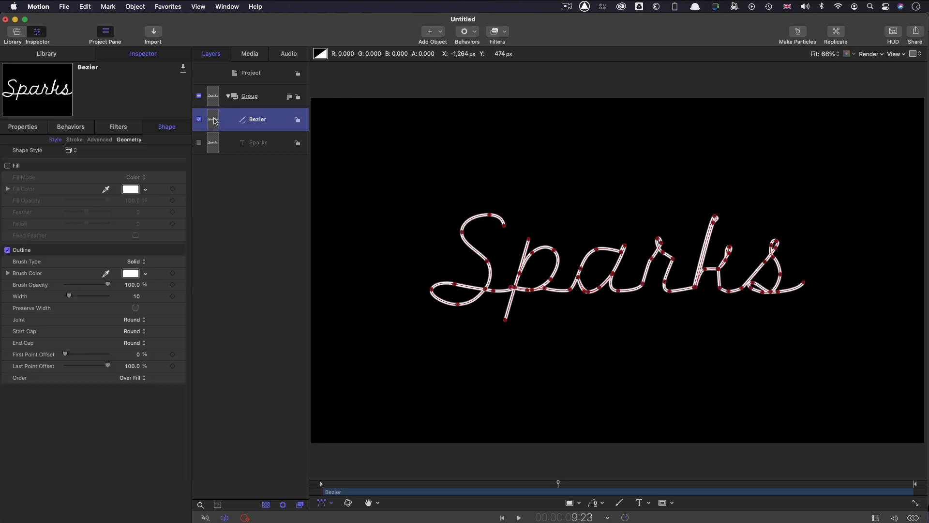
pyautogui.click(216, 97)
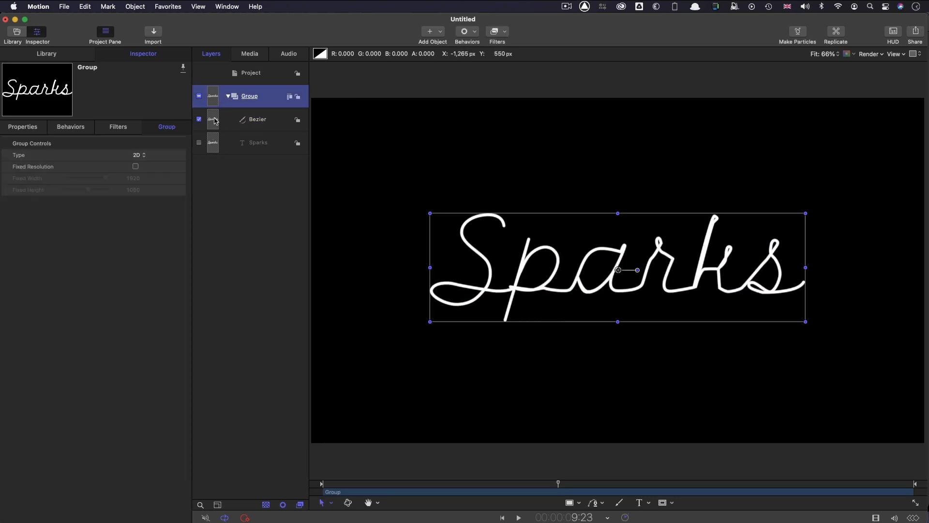
pyautogui.click(215, 122)
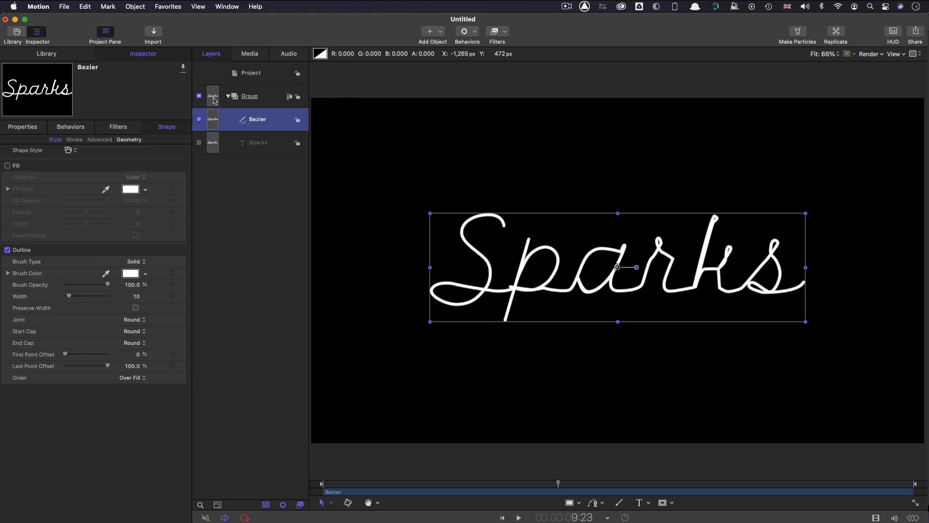
pyautogui.click(214, 100)
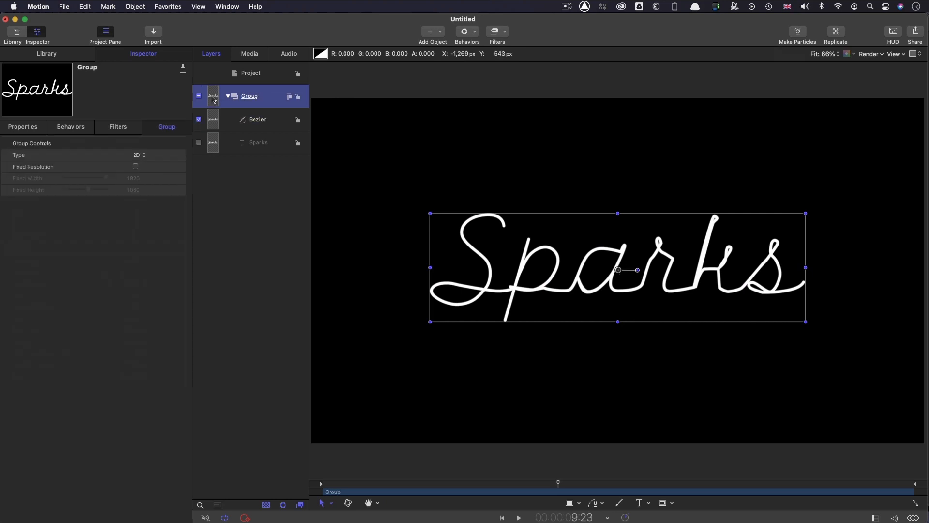
# Add a new empty group at project level, above the group that holds the Bezier path
pyautogui.click(267, 75)
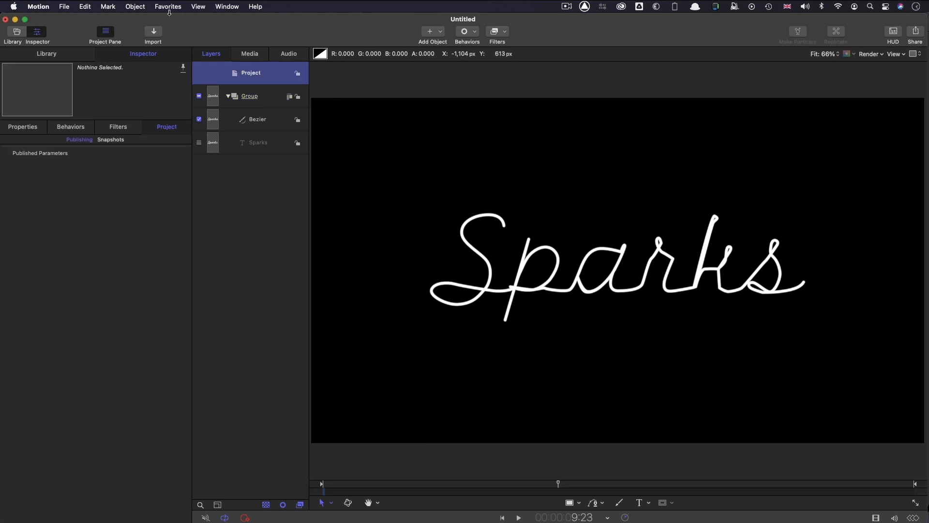
pyautogui.click(135, 6)
pyautogui.click(145, 17)
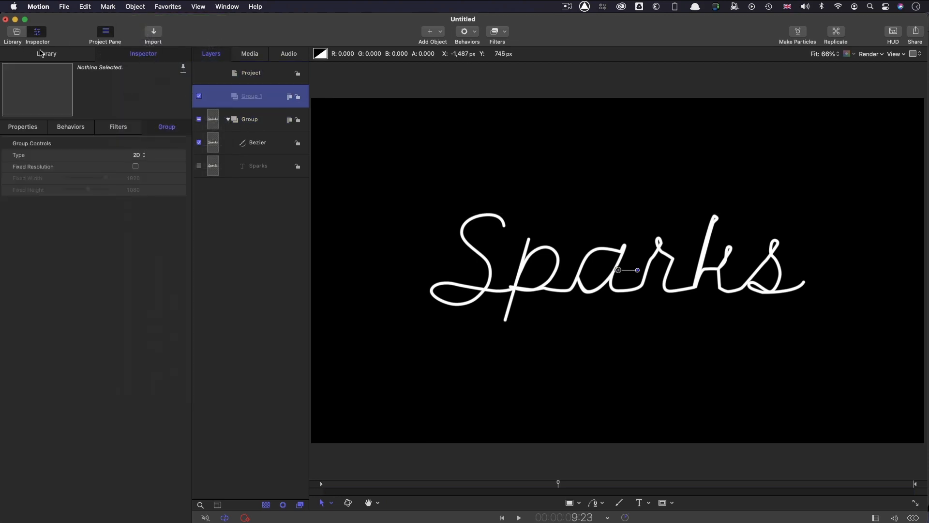
# Search the library's Content category for "spark" and add Spark05.png and Spark07.png to the new empty group
pyautogui.click(42, 54)
pyautogui.scroll(-3, 22, 230)
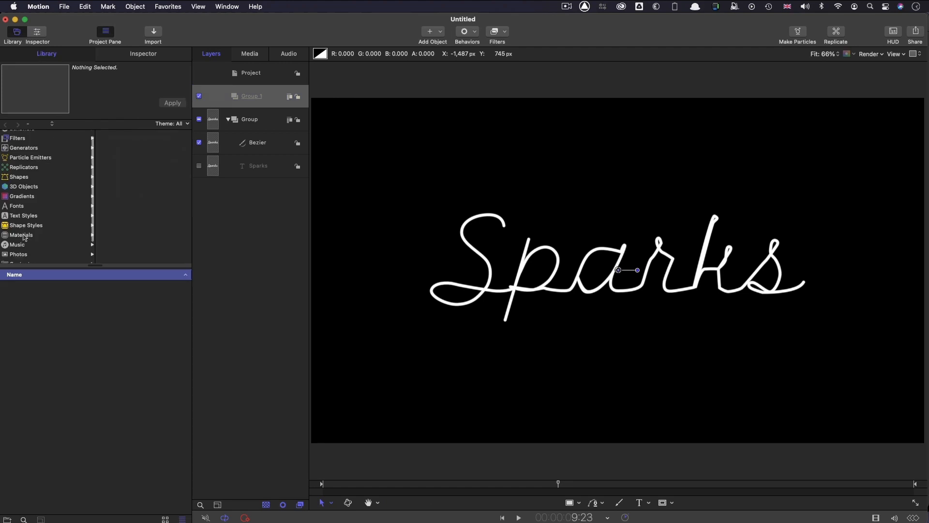
pyautogui.click(19, 240)
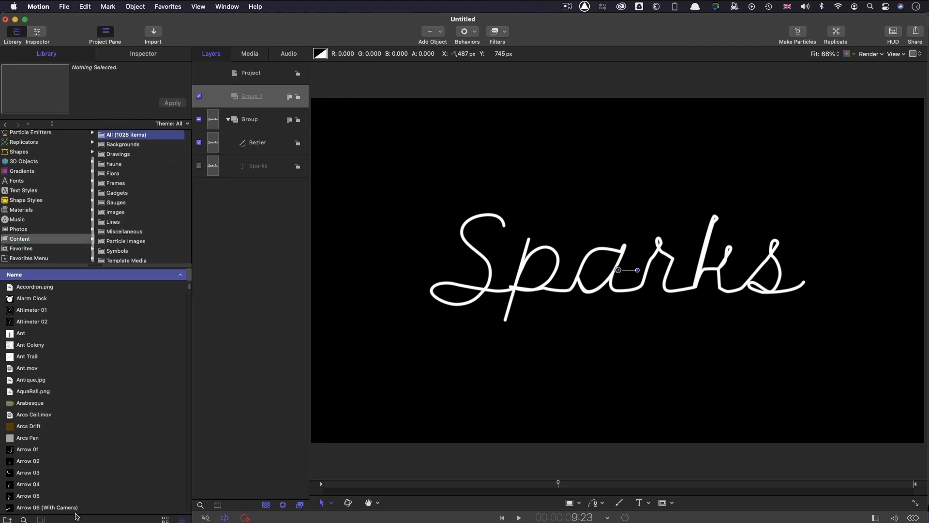
pyautogui.click(23, 519)
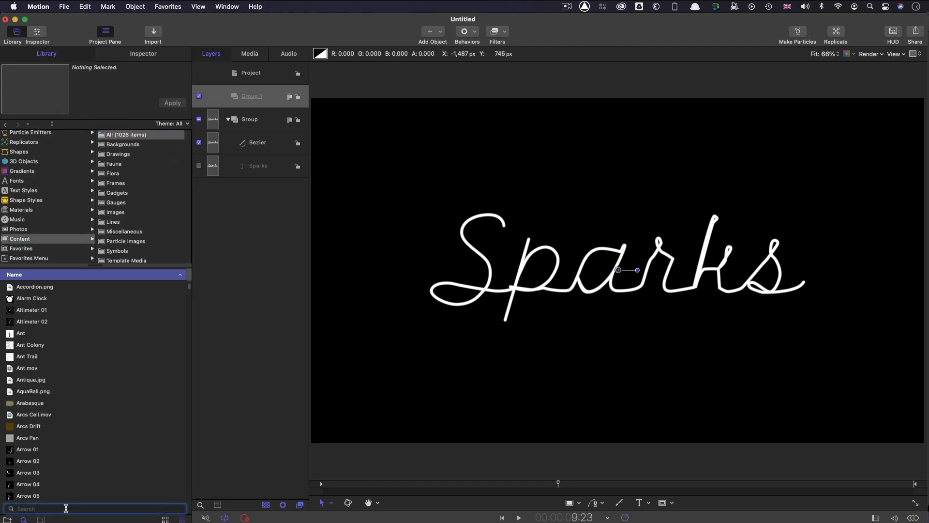
pyautogui.write('spark')
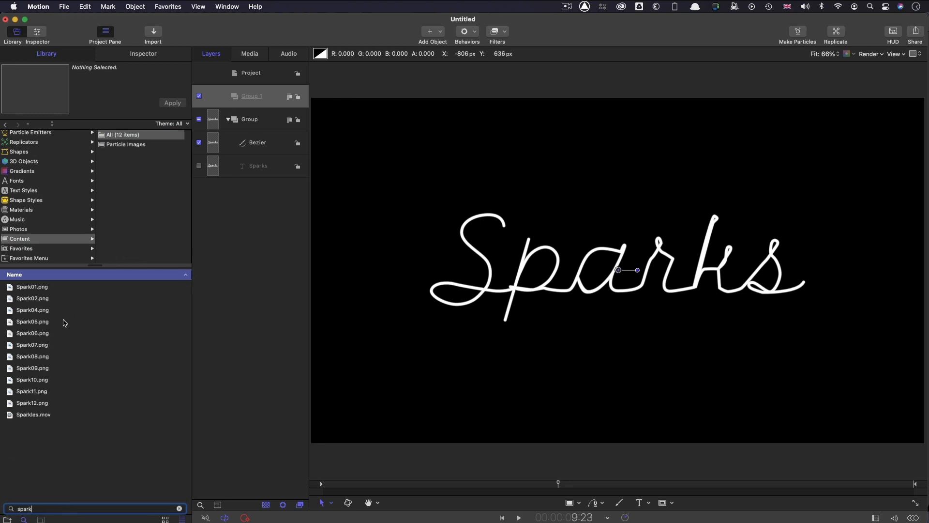
pyautogui.click(9, 324)
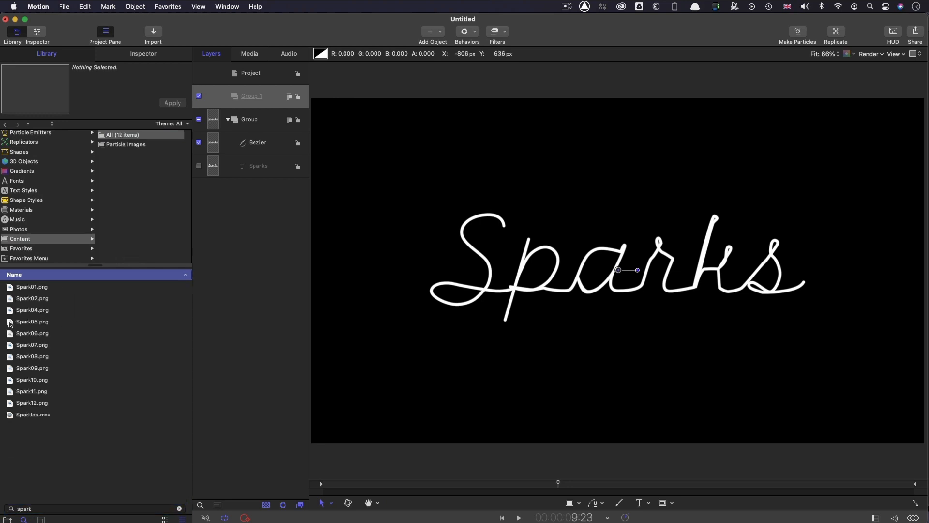
pyautogui.keyDown('super'); pyautogui.click(10, 348); pyautogui.keyUp('super')
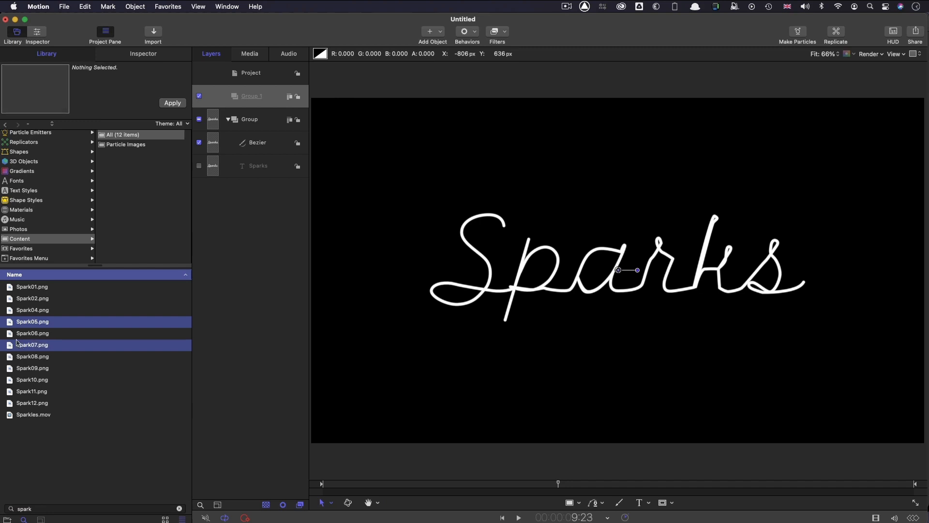
pyautogui.moveTo(9, 325); pyautogui.dragTo(257, 99)
pyautogui.click(257, 100)
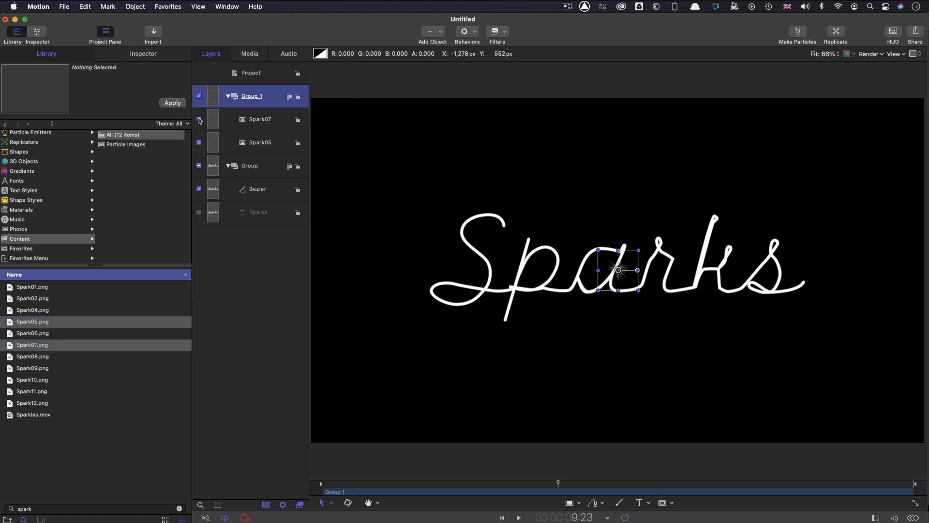
# Hide both spark images, make a particle emitter from Spark07 and display the emitter's settings
pyautogui.click(199, 119)
pyautogui.click(214, 120)
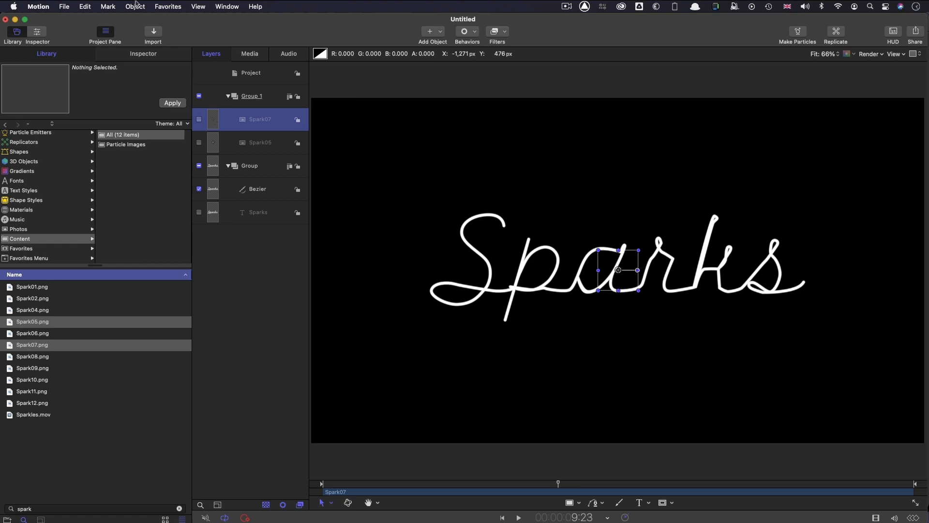
pyautogui.click(135, 6)
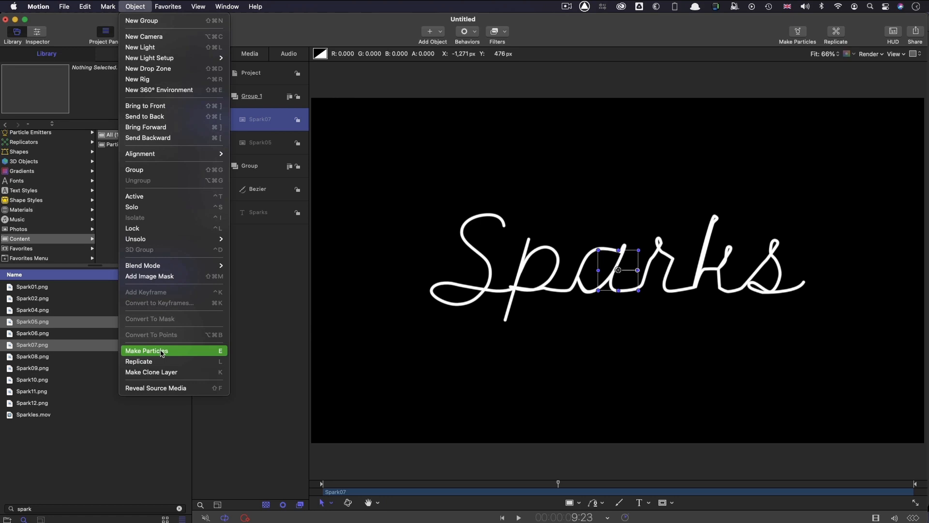
pyautogui.click(161, 352)
pyautogui.click(155, 55)
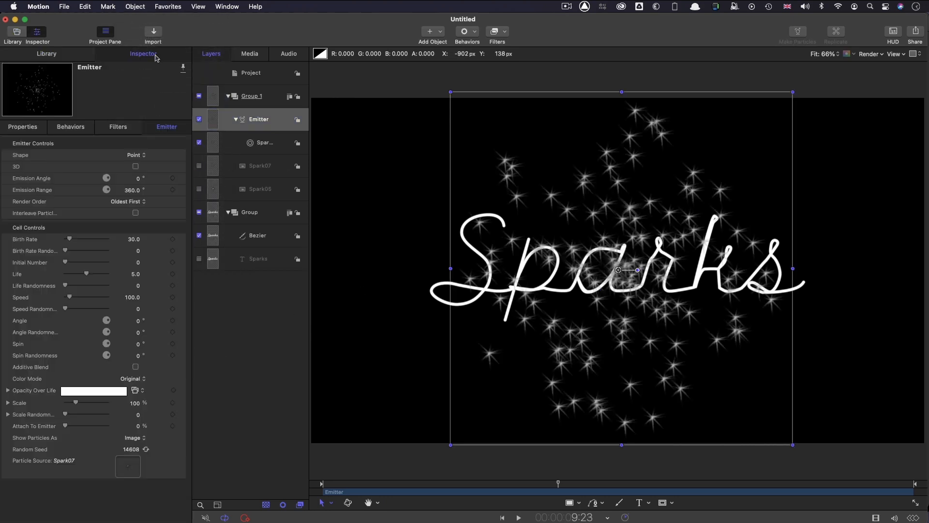
# Make the emitter 3D, with an emission latitude of 15° and an emission range of 20°
pyautogui.click(136, 167)
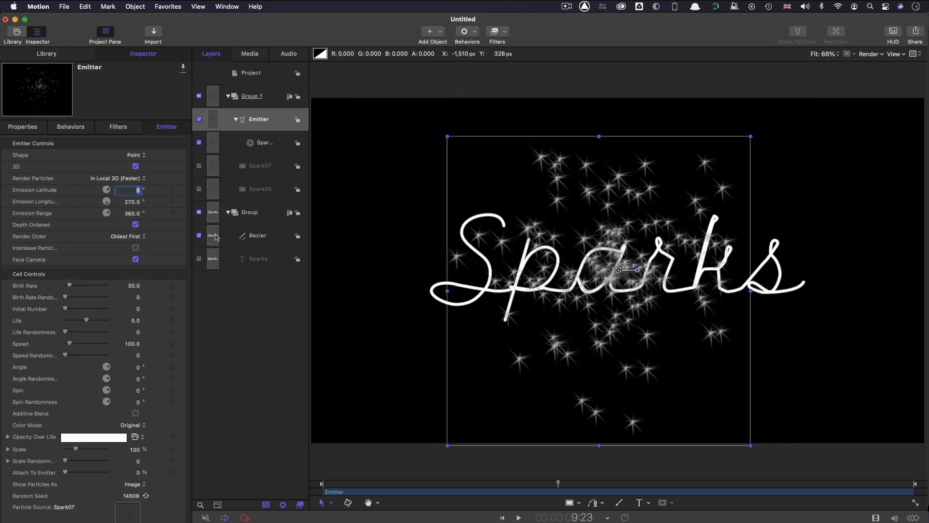
pyautogui.write('15')
pyautogui.press('Tab')
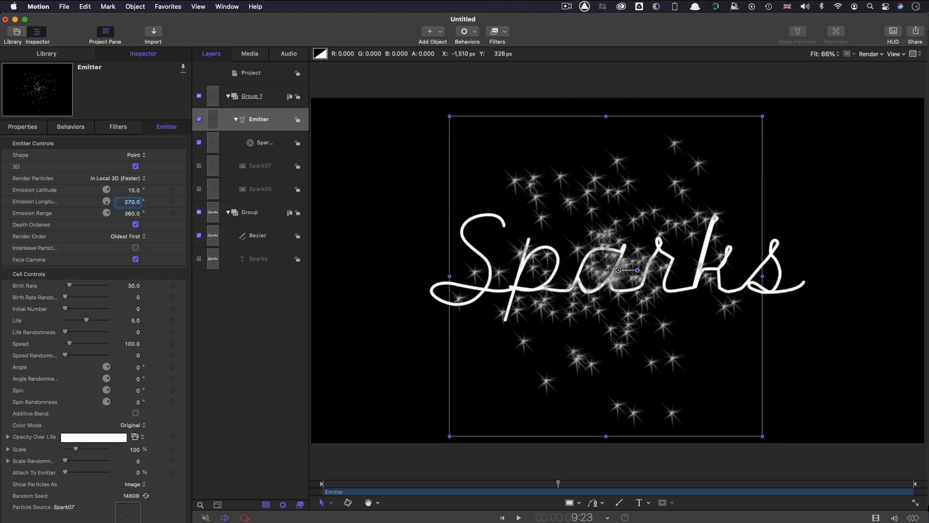
pyautogui.press('Tab')
pyautogui.write('20')
pyautogui.press('Return')
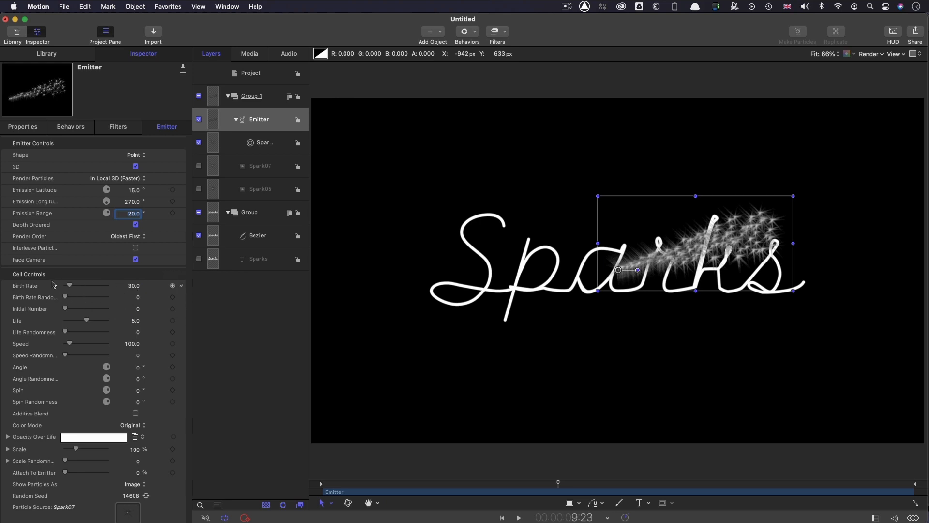
# Set the emitter's particle life to 30 and the particle speed to 3
pyautogui.click(135, 320)
pyautogui.write('30')
pyautogui.press('Return')
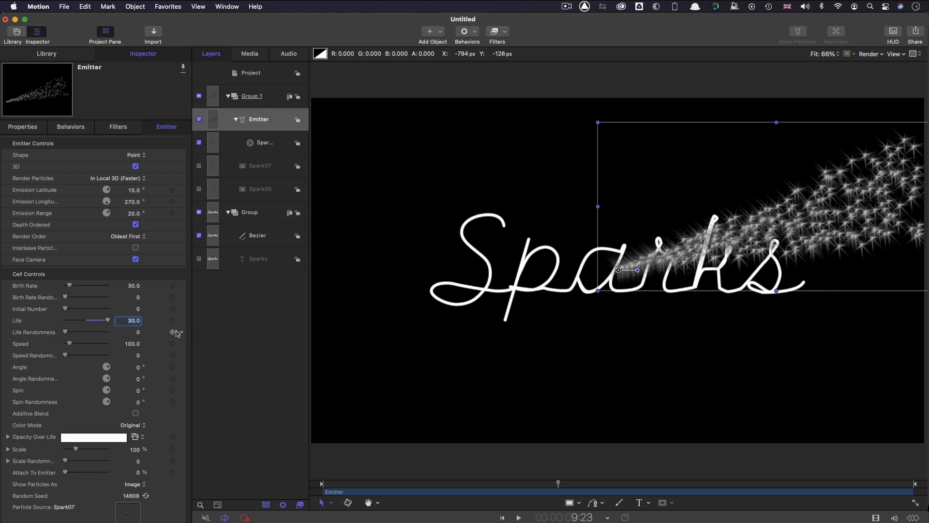
pyautogui.click(130, 344)
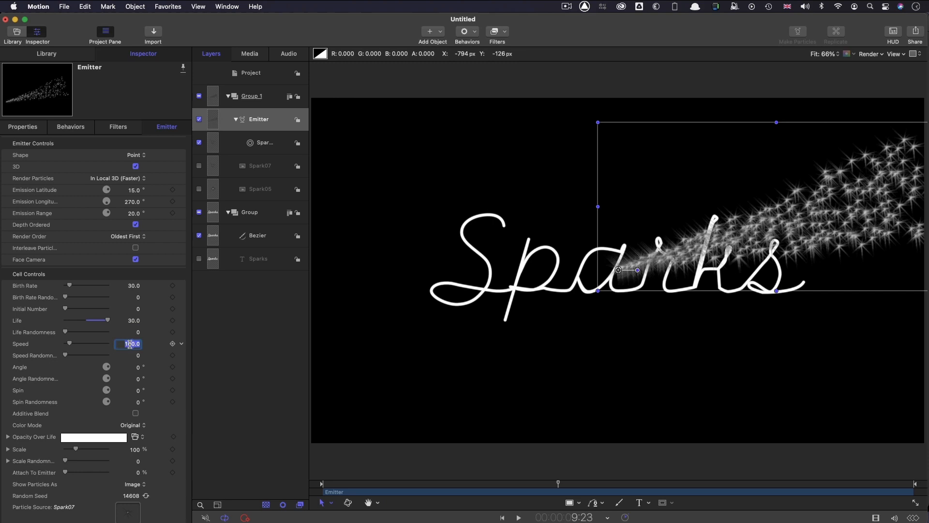
pyautogui.write('3')
pyautogui.press('Return')
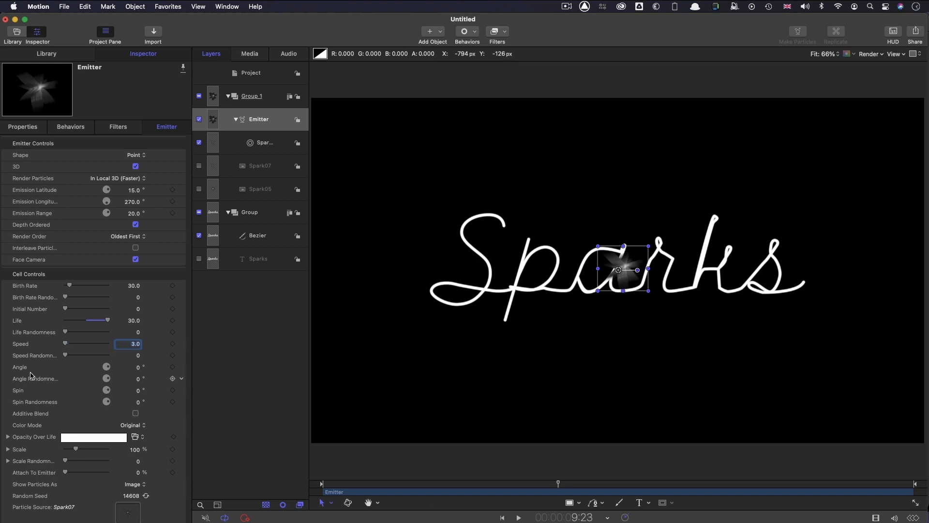
# Set the particles' angle randomness to 360° and their spin randomness to 180°
pyautogui.click(138, 380)
pyautogui.press('Return')
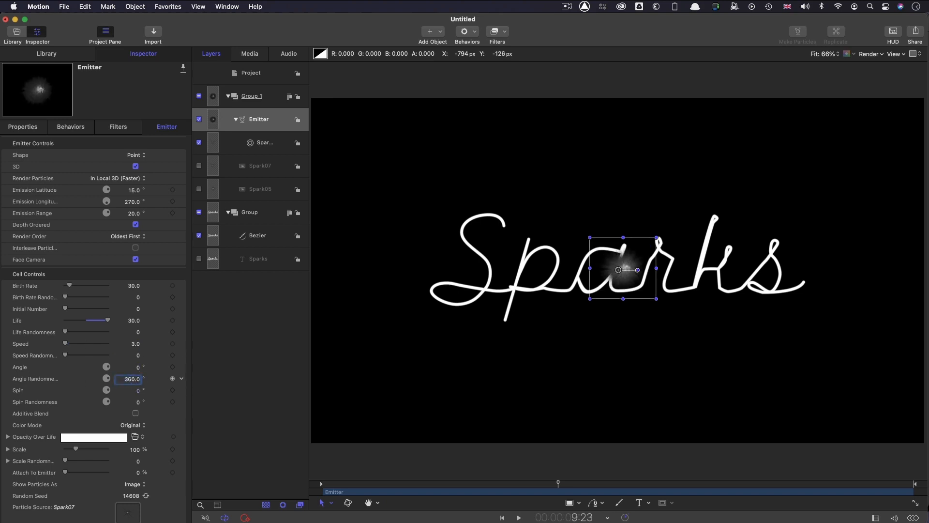
pyautogui.click(138, 402)
pyautogui.write('180')
pyautogui.press('Return')
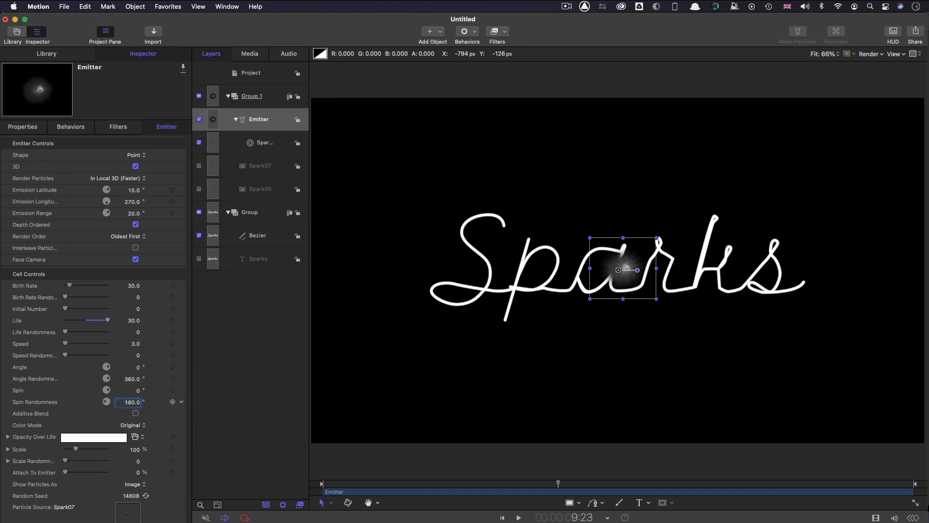
# Turn on additive blending for the particles and set their scale randomness to 35
pyautogui.click(136, 413)
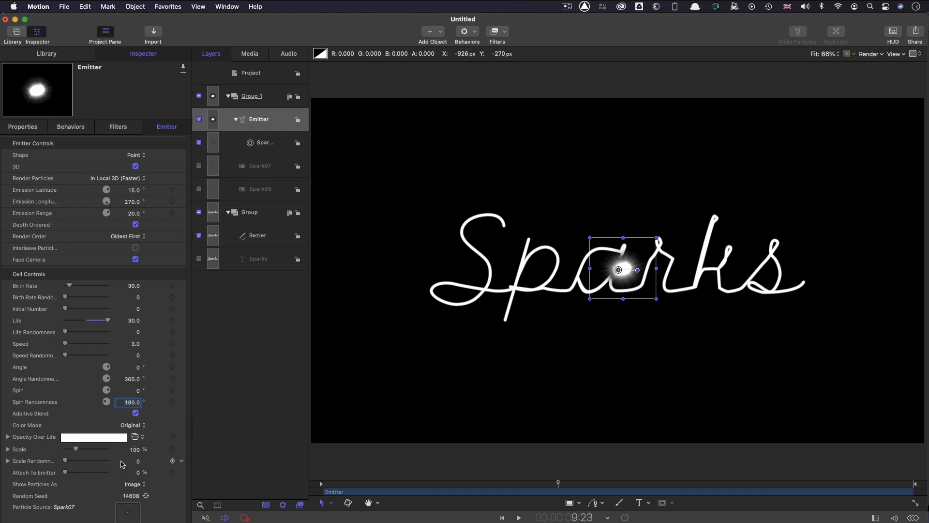
pyautogui.click(138, 462)
pyautogui.write('35')
pyautogui.press('Return')
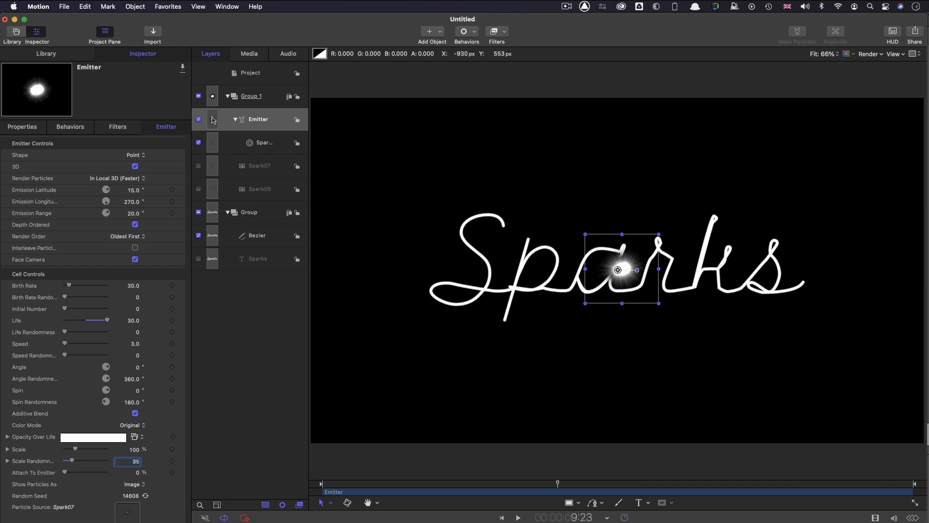
# Add a Motion Path behavior to the emitter with Geometry as path shape and the Bezier path as shape source
pyautogui.click(472, 32)
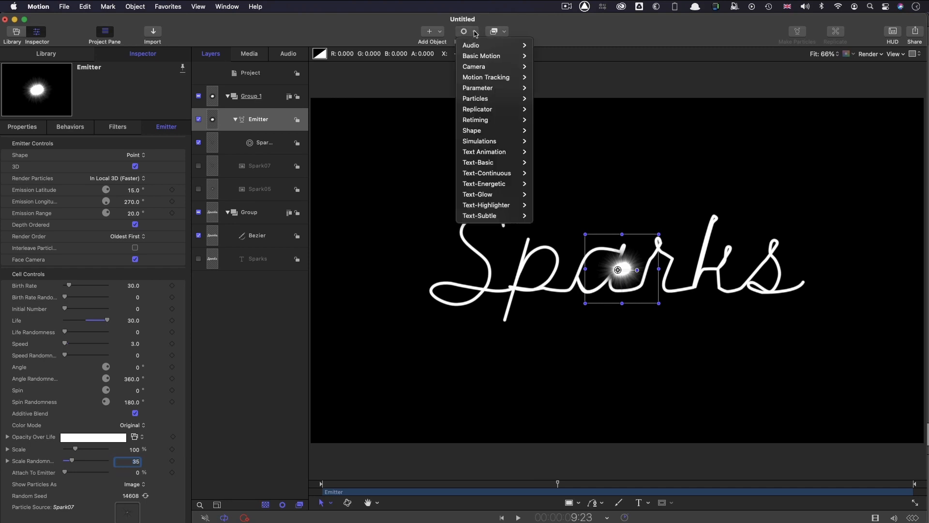
pyautogui.moveTo(475, 57)
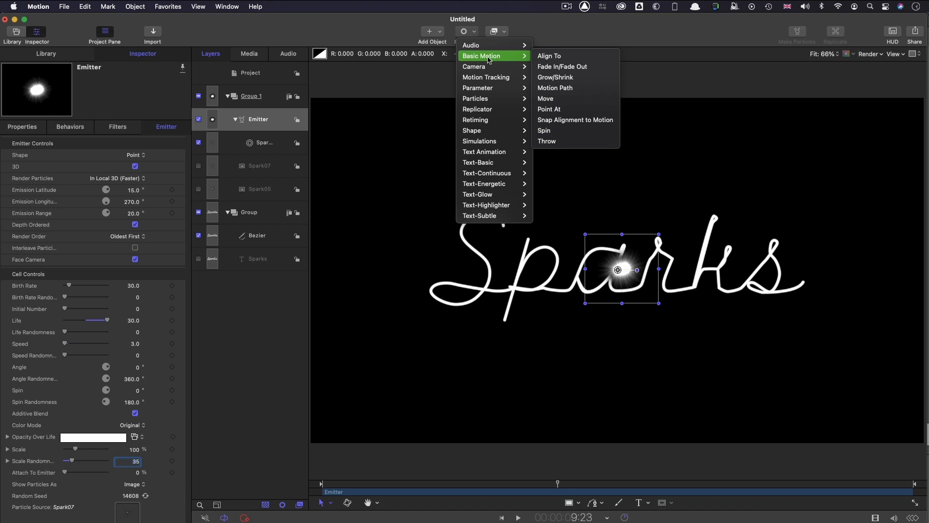
pyautogui.click(561, 88)
pyautogui.click(126, 156)
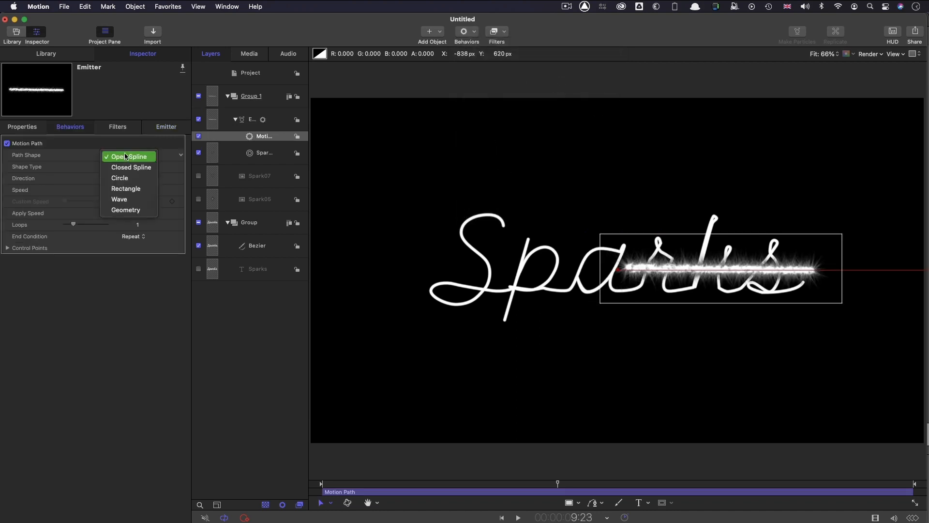
pyautogui.click(126, 210)
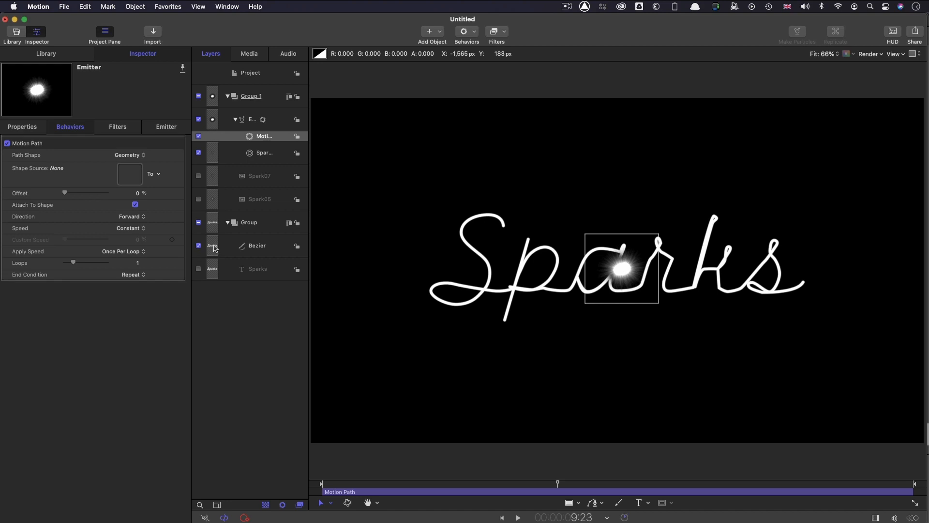
pyautogui.moveTo(215, 249); pyautogui.dragTo(128, 175)
pyautogui.moveTo(128, 174); pyautogui.dragTo(128, 174)
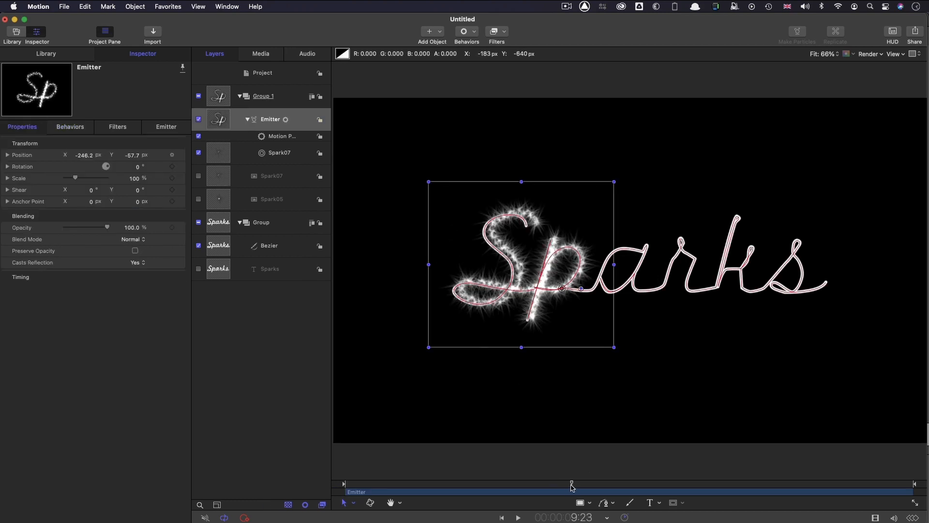
# Reset the Bezier shape's transform parameters to their default values
pyautogui.moveTo(572, 486); pyautogui.dragTo(605, 503)
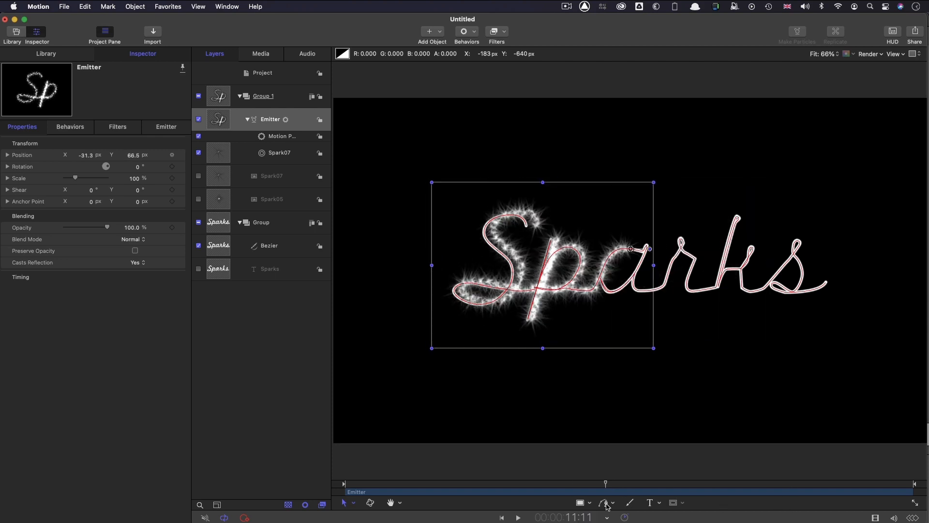
pyautogui.click(217, 245)
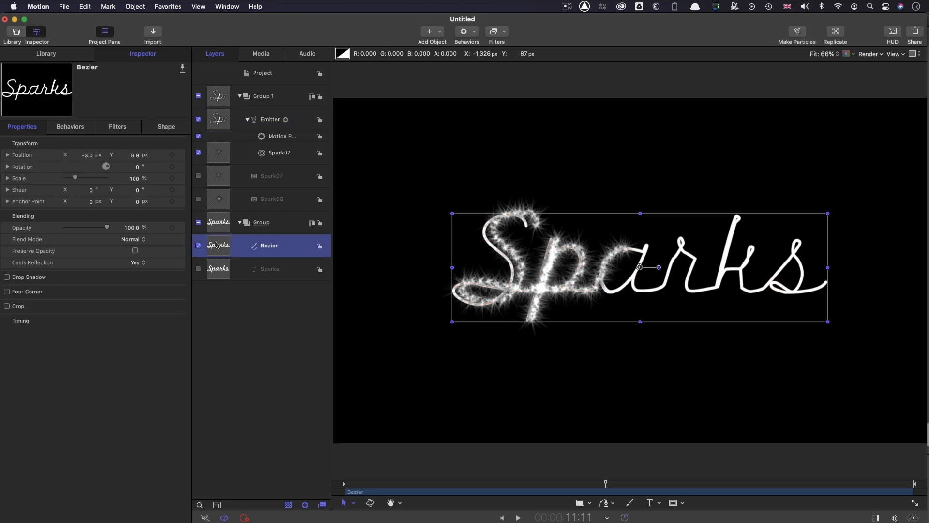
pyautogui.rightClick(88, 141)
pyautogui.click(116, 149)
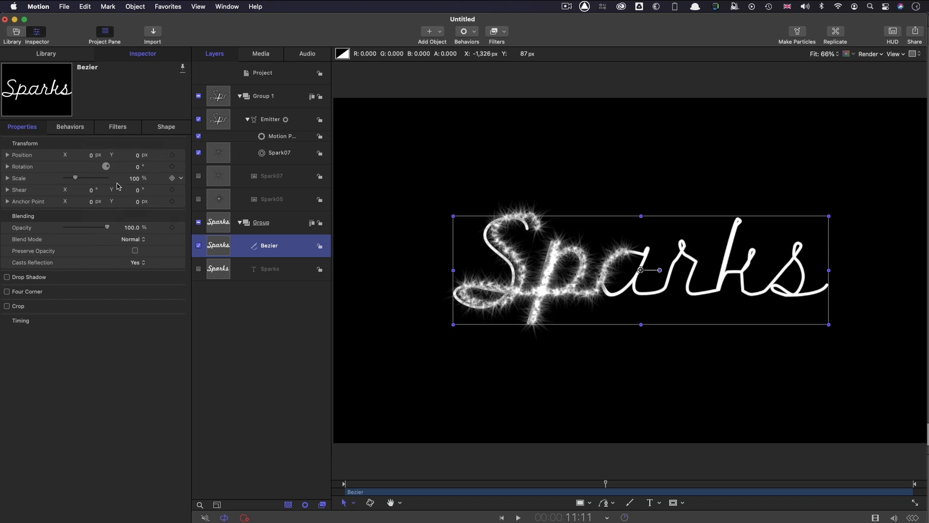
# Set the Bezier shape's Y position to 1000 px and its X rotation to -90°
pyautogui.click(7, 156)
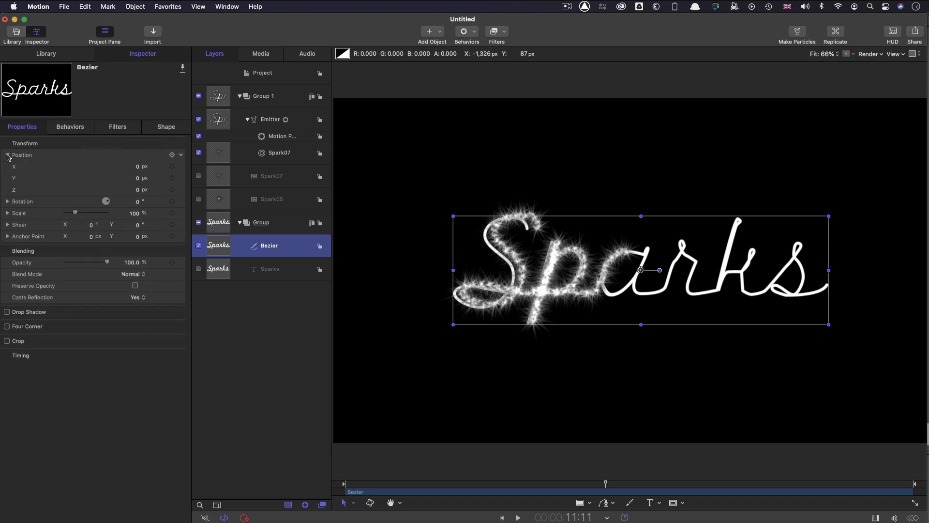
pyautogui.click(137, 178)
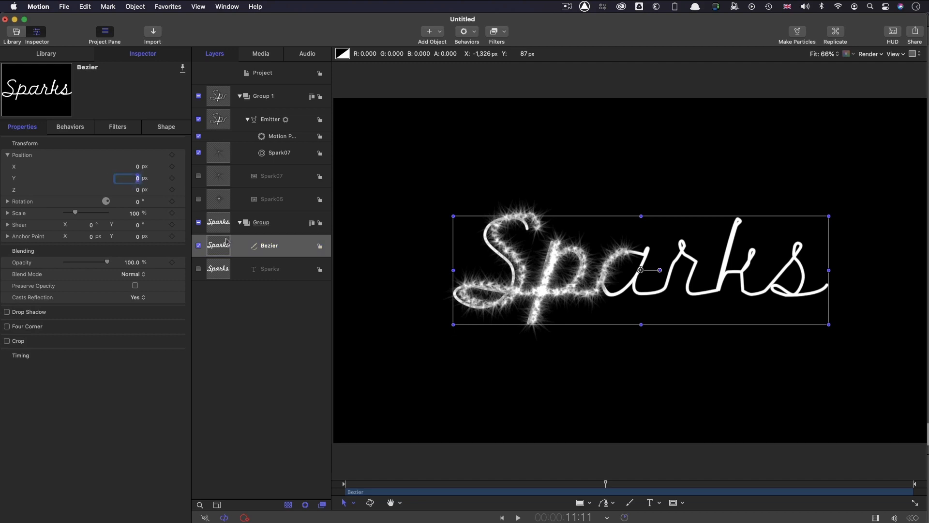
pyautogui.write('1000')
pyautogui.press('Return')
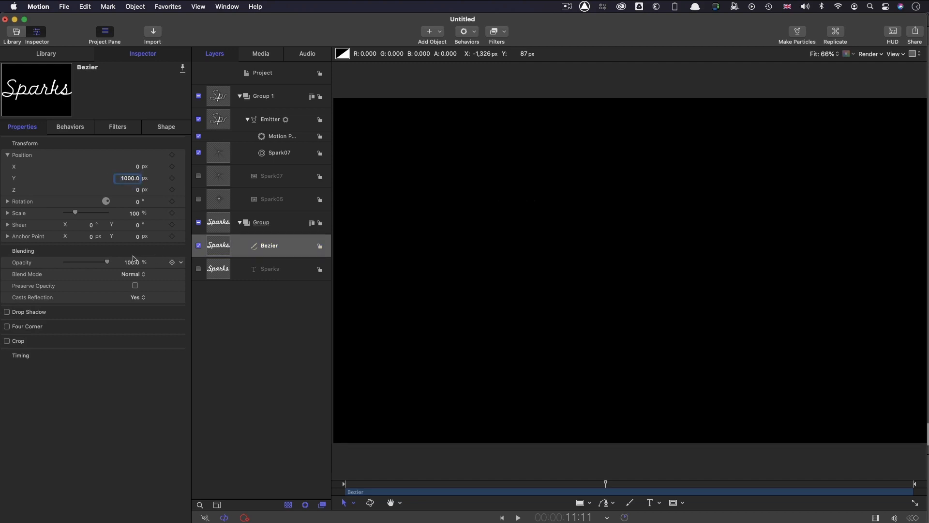
pyautogui.click(7, 201)
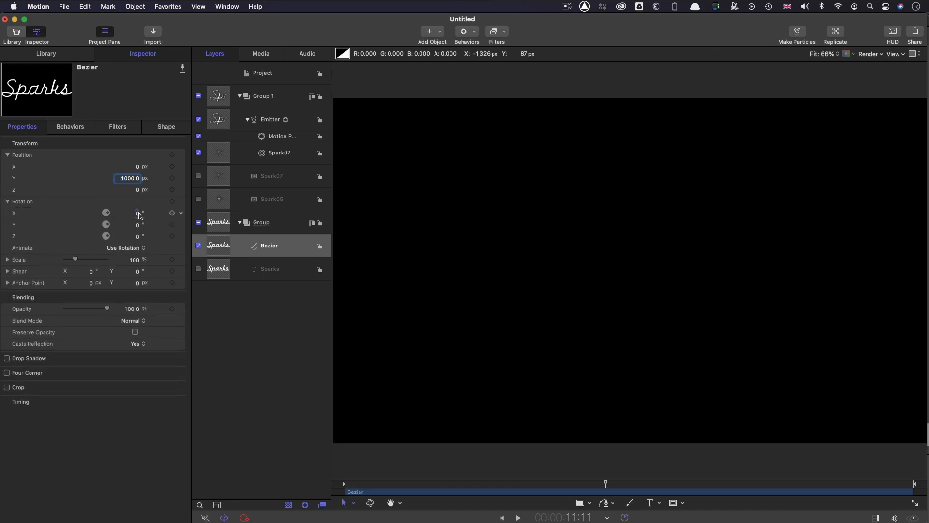
pyautogui.click(138, 214)
pyautogui.write('-90')
pyautogui.press('Return')
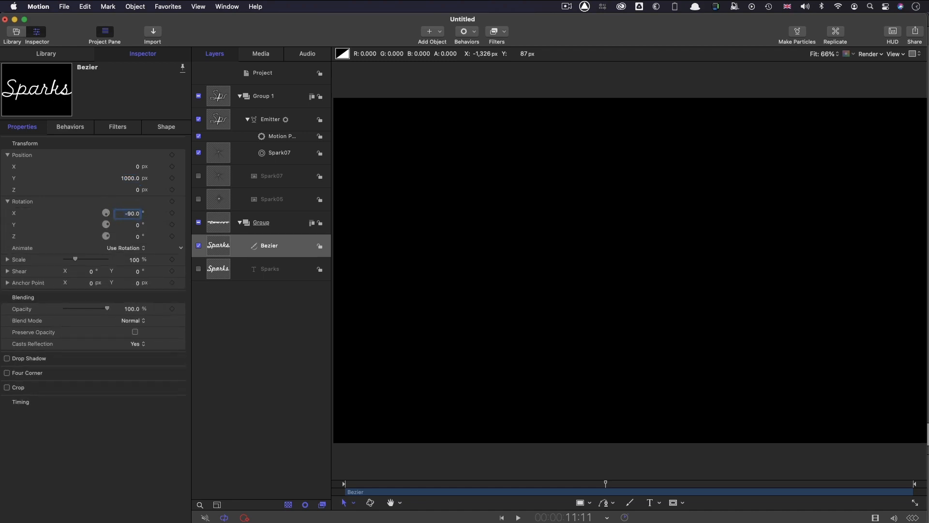
# Add a camera to the project and switch the existing 2D groups to 3D
pyautogui.click(225, 95)
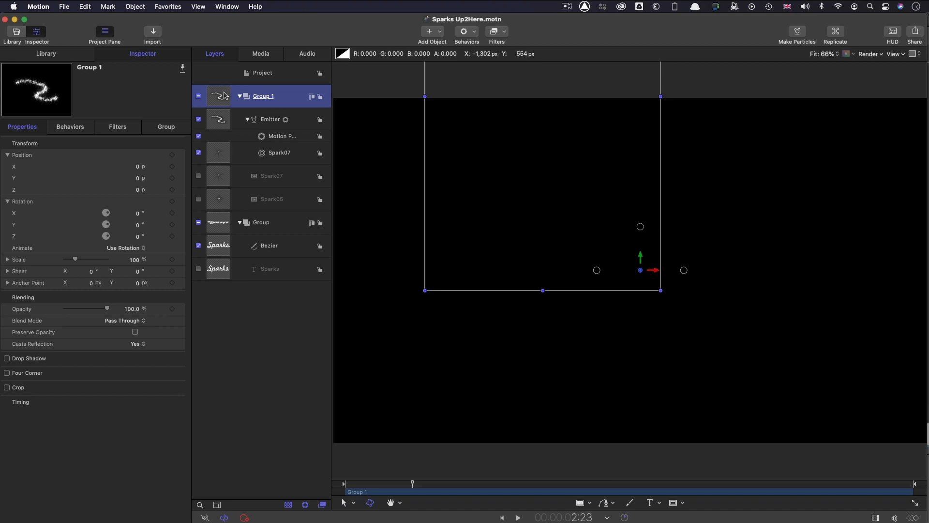
pyautogui.click(433, 32)
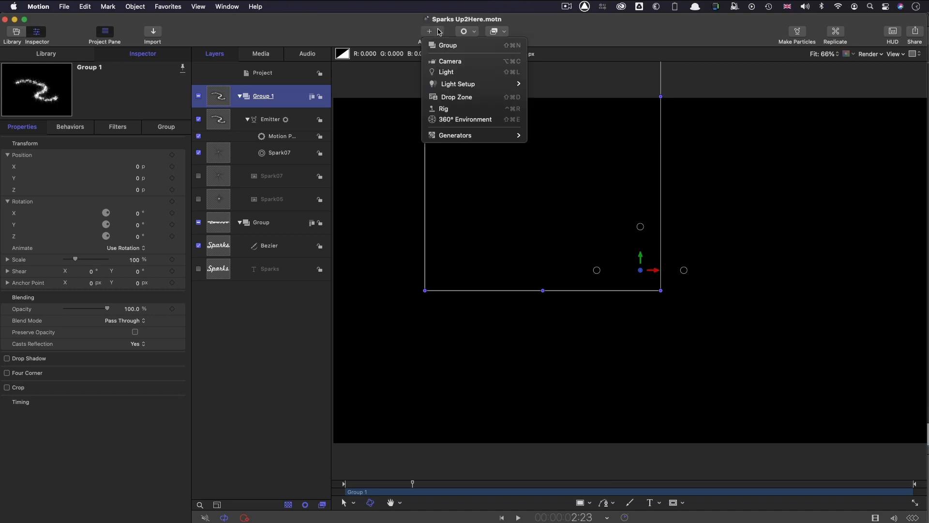
pyautogui.click(446, 62)
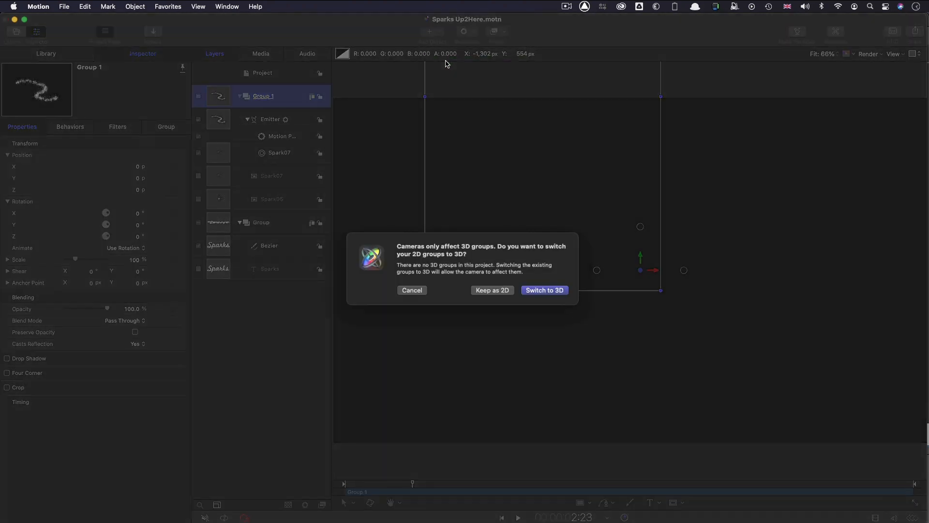
pyautogui.click(555, 288)
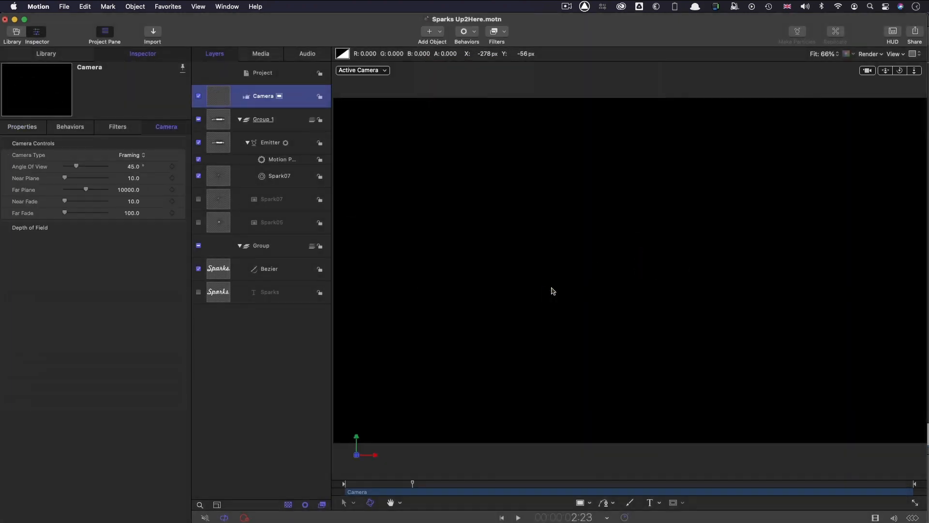
# Set the camera's X rotation to -60° and its Y rotation to 5°
pyautogui.click(24, 128)
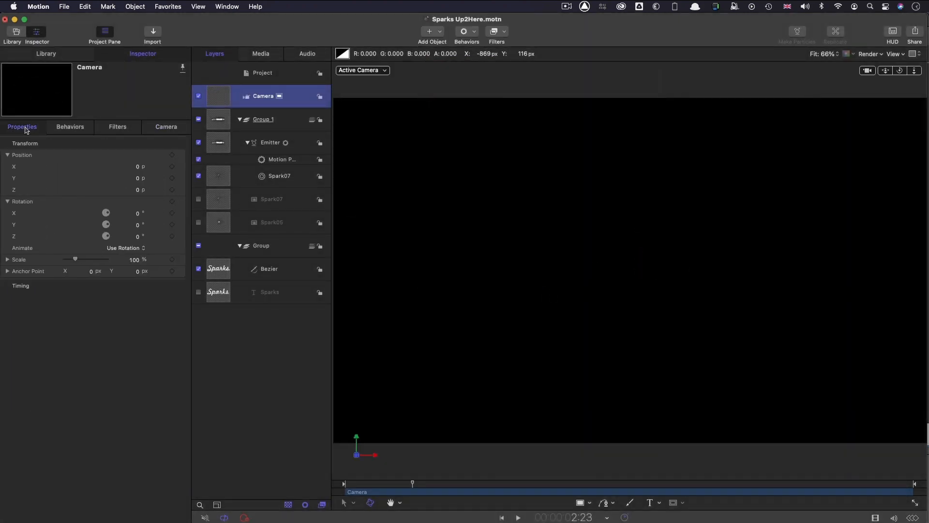
pyautogui.click(138, 215)
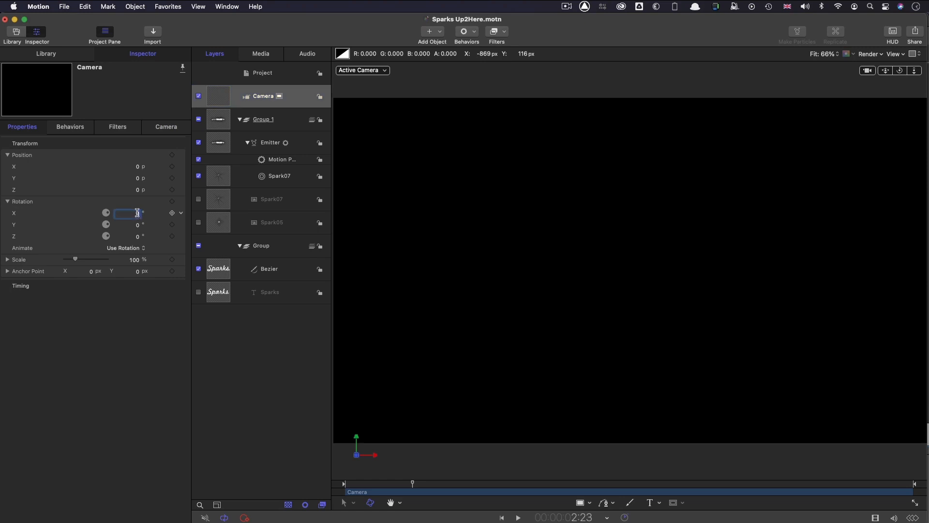
pyautogui.press('Tab')
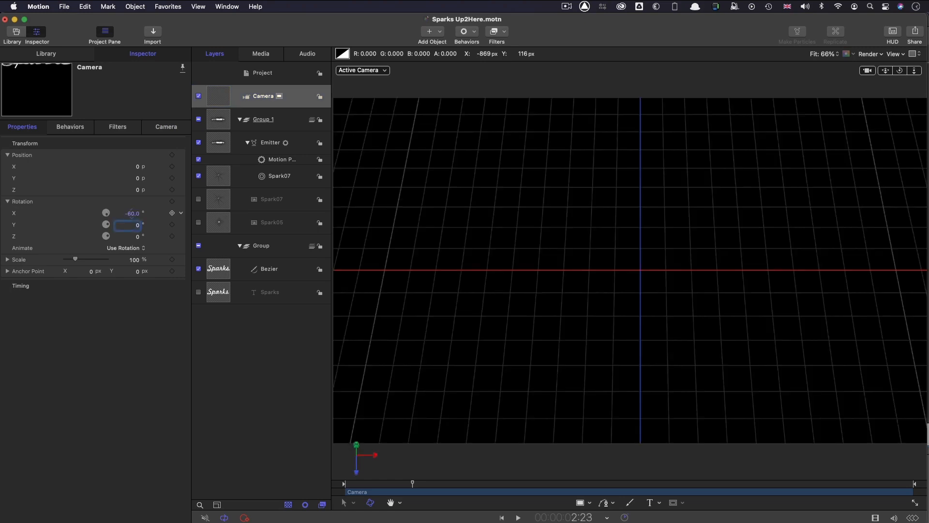
pyautogui.write('5')
pyautogui.press('Return')
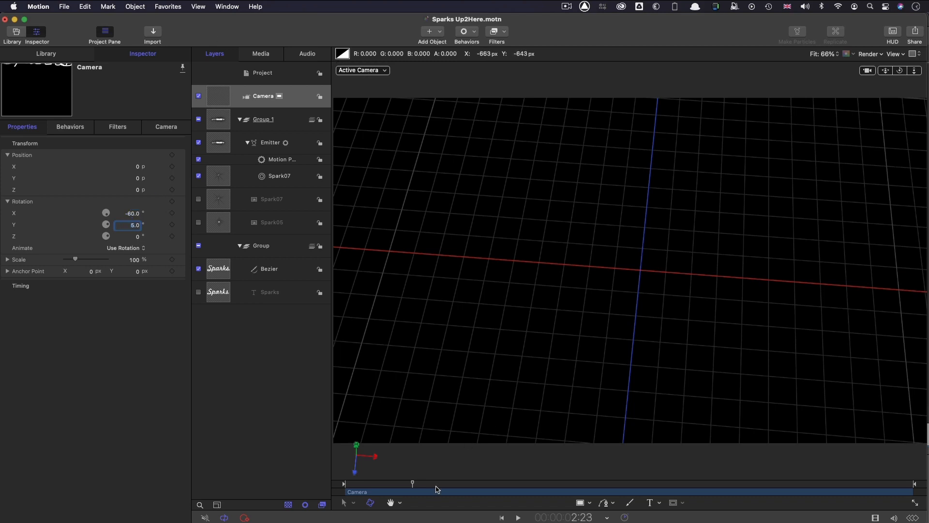
# Switch the canvas from the active camera to the Perspective view and move the playhead to about 15:12
pyautogui.moveTo(437, 484); pyautogui.dragTo(475, 484)
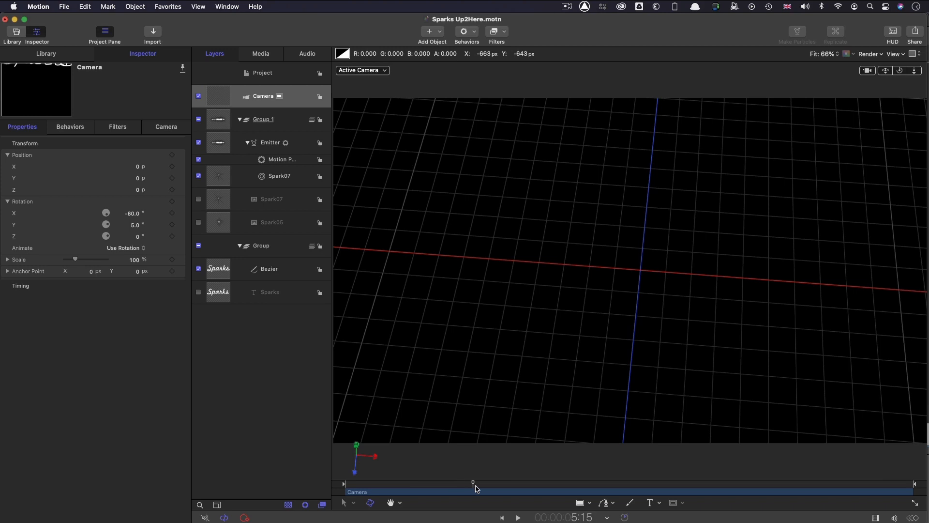
pyautogui.click(371, 70)
pyautogui.press('Return')
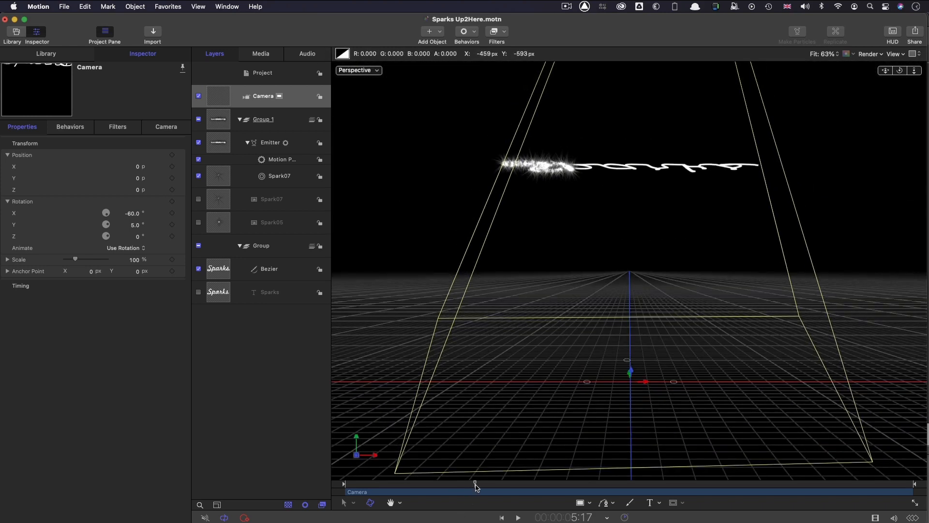
pyautogui.moveTo(475, 483); pyautogui.dragTo(700, 497)
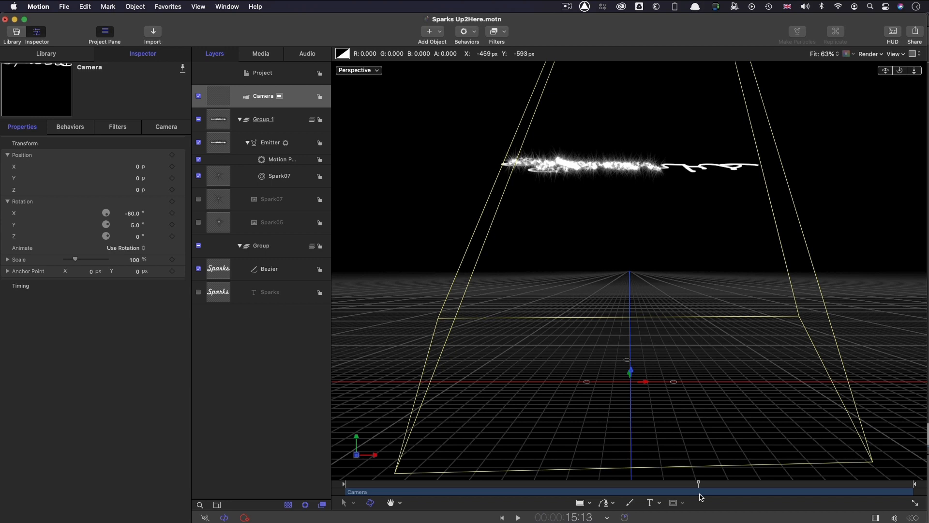
# Add a Gravity simulation behavior to the emitter and set its acceleration to 100
pyautogui.click(217, 143)
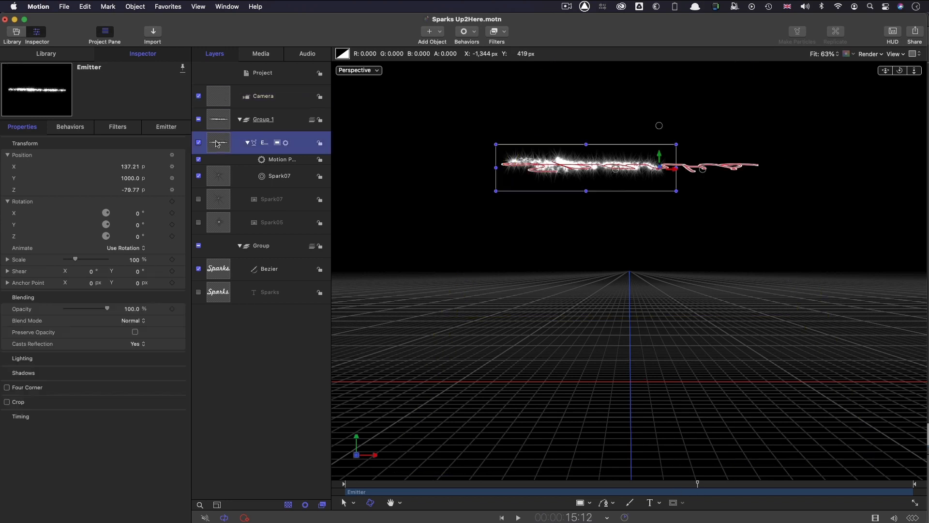
pyautogui.click(473, 31)
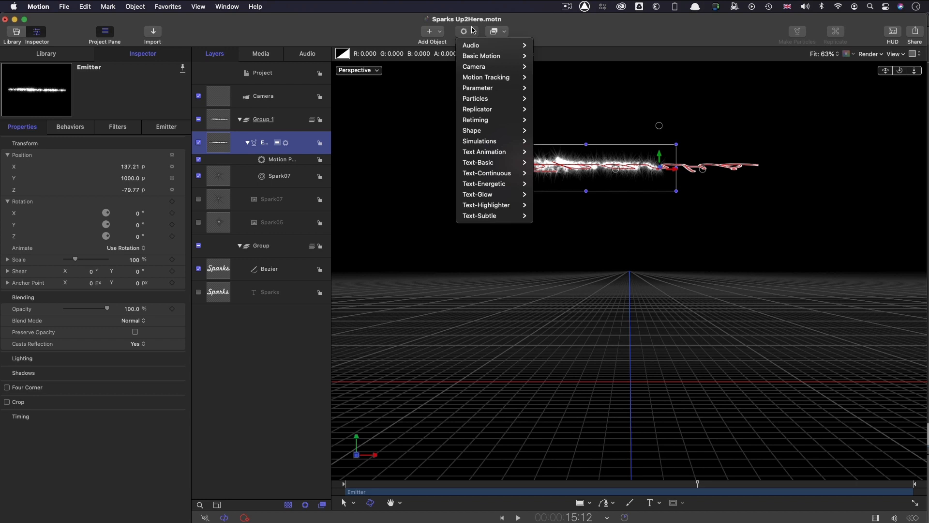
pyautogui.moveTo(498, 141)
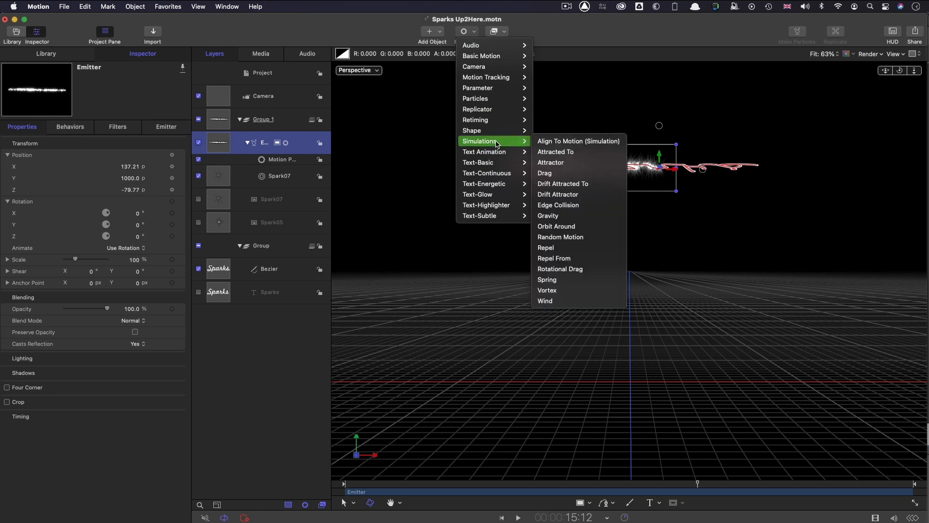
pyautogui.click(571, 216)
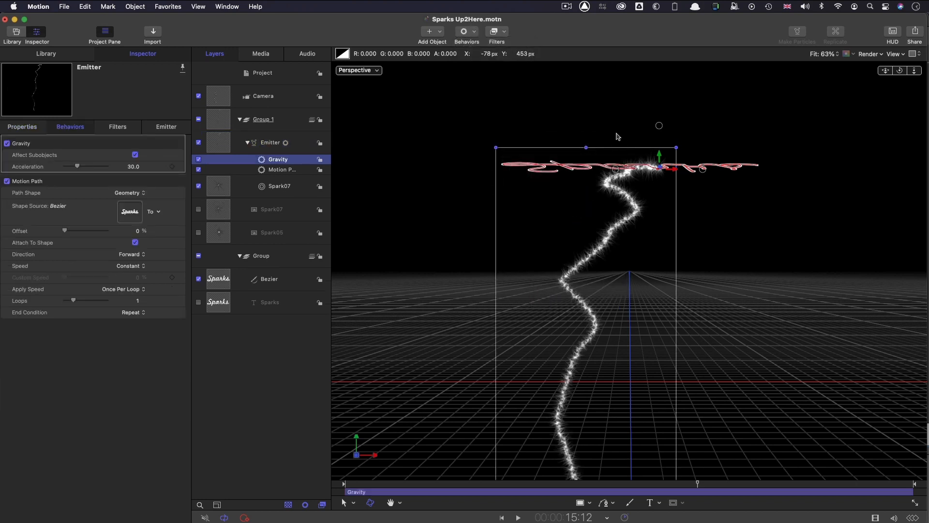
pyautogui.click(129, 168)
pyautogui.write('1')
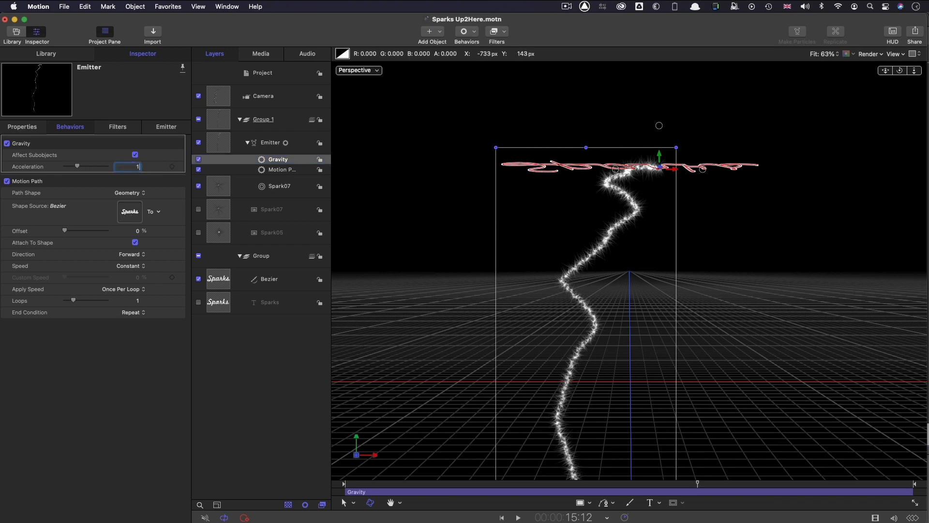
pyautogui.write('00')
pyautogui.press('Return')
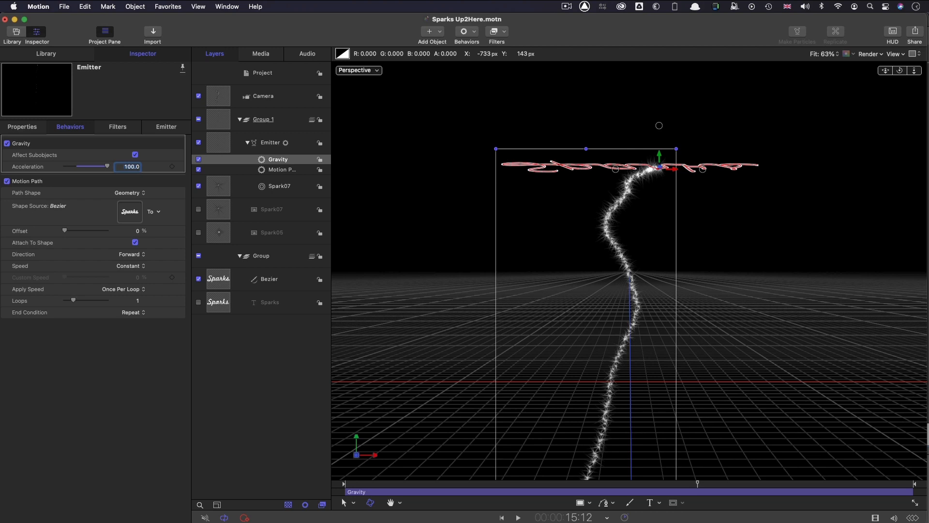
# Play back the falling sparks and hide the Bezier shape layer
pyautogui.press('space')
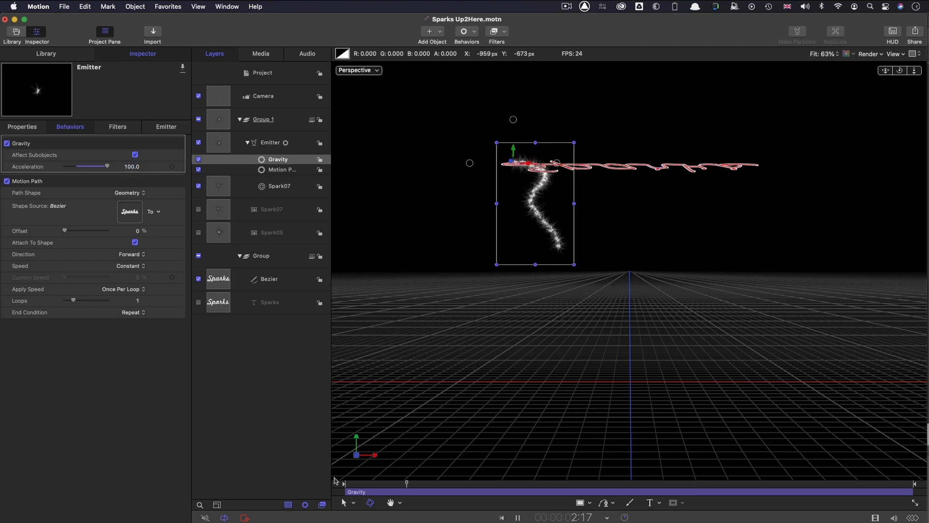
pyautogui.click(199, 280)
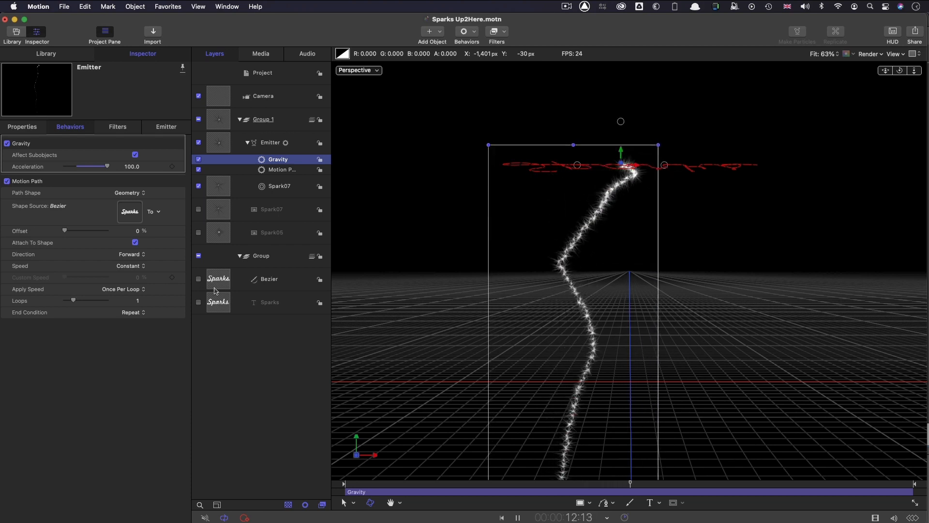
pyautogui.press('space')
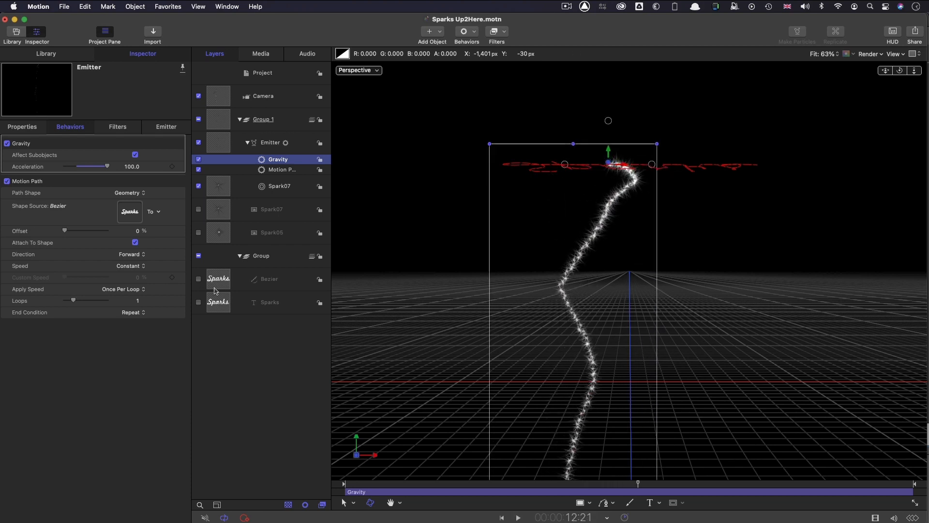
# Add an Edge Collision simulation behavior to the emitter and set its bounce strength to 10%
pyautogui.click(219, 143)
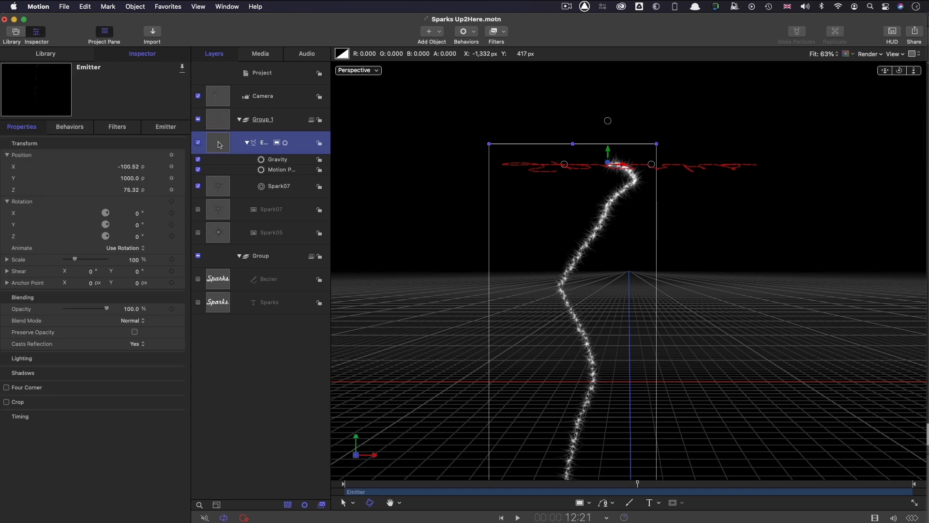
pyautogui.click(463, 31)
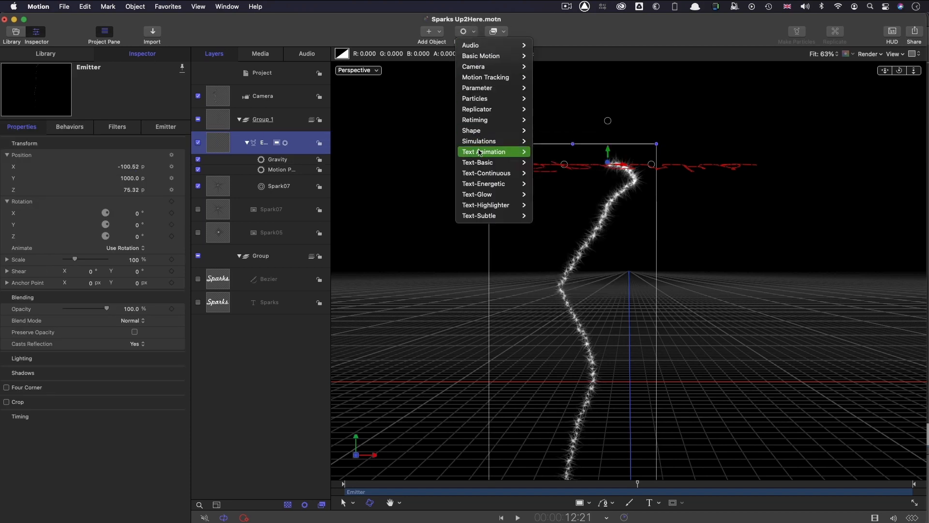
pyautogui.moveTo(481, 141)
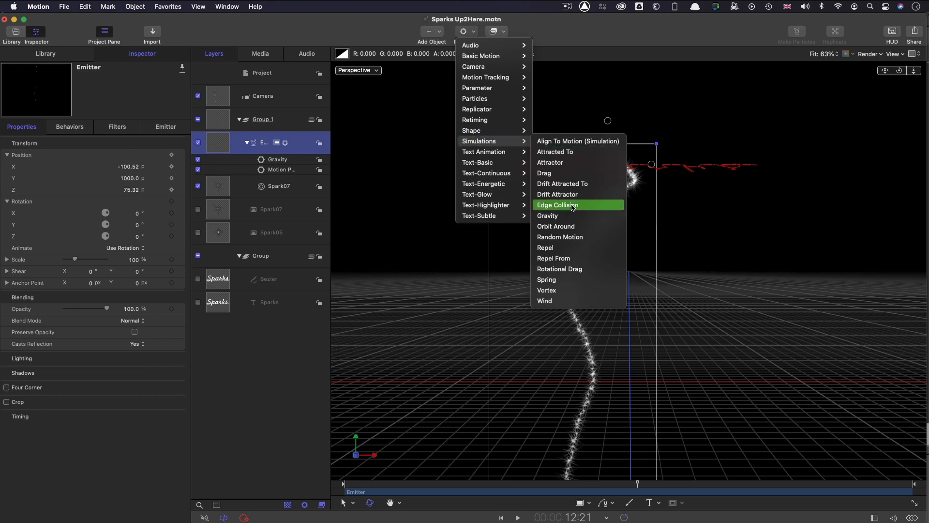
pyautogui.click(572, 205)
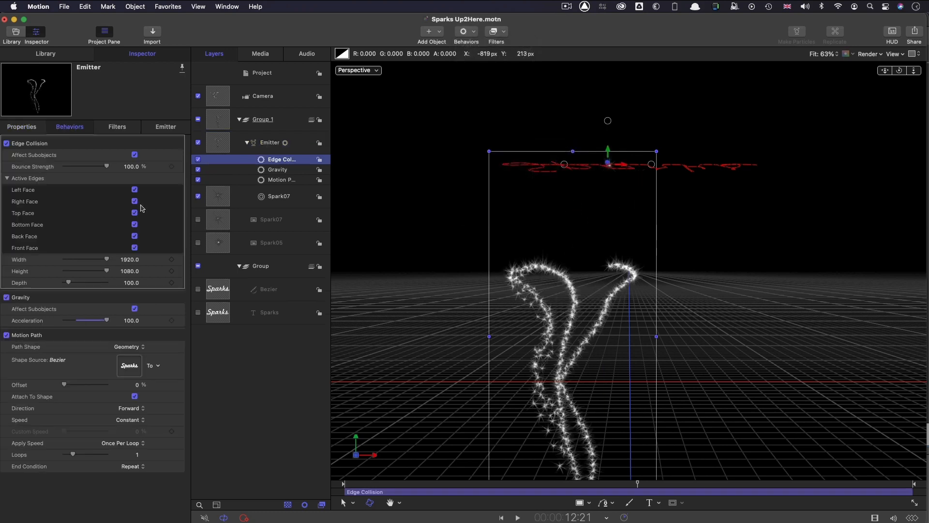
pyautogui.click(134, 167)
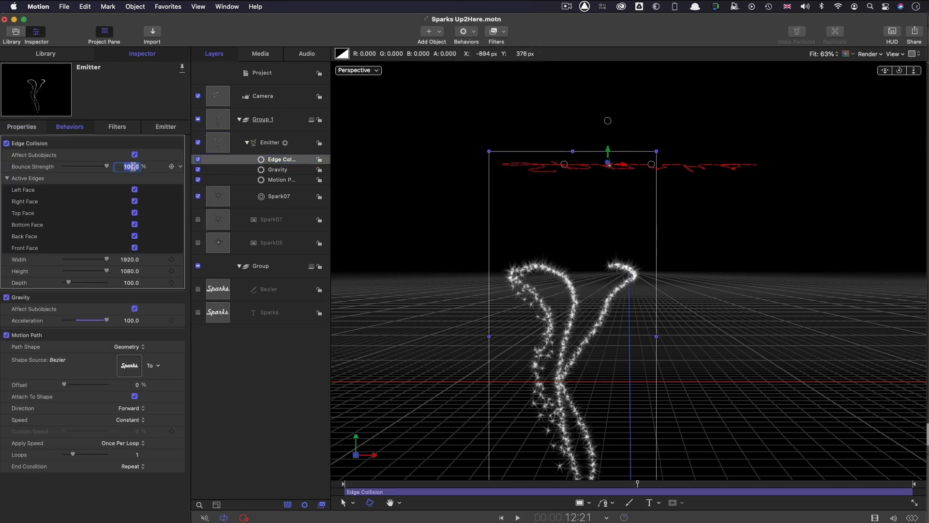
pyautogui.write('10')
pyautogui.press('Return')
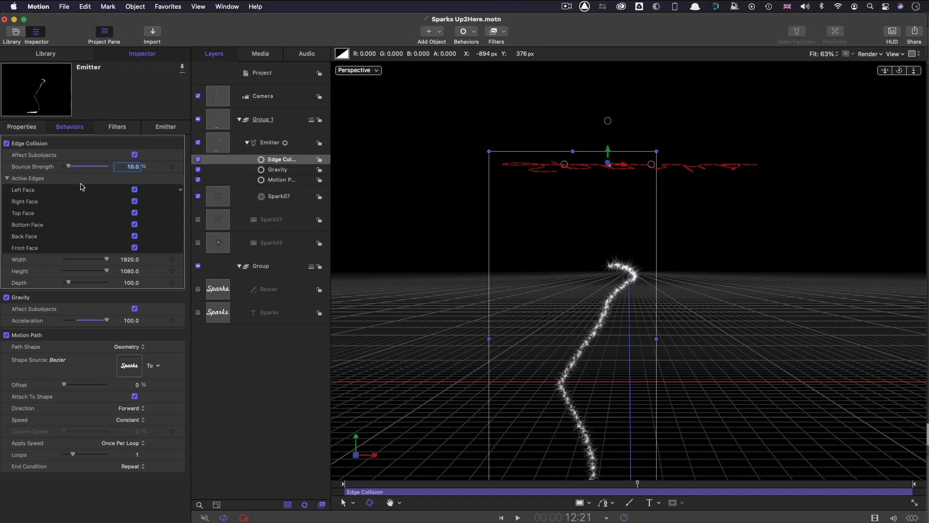
# Disable every active edge of the Edge Collision behavior except the bottom face
pyautogui.click(135, 190)
pyautogui.click(135, 201)
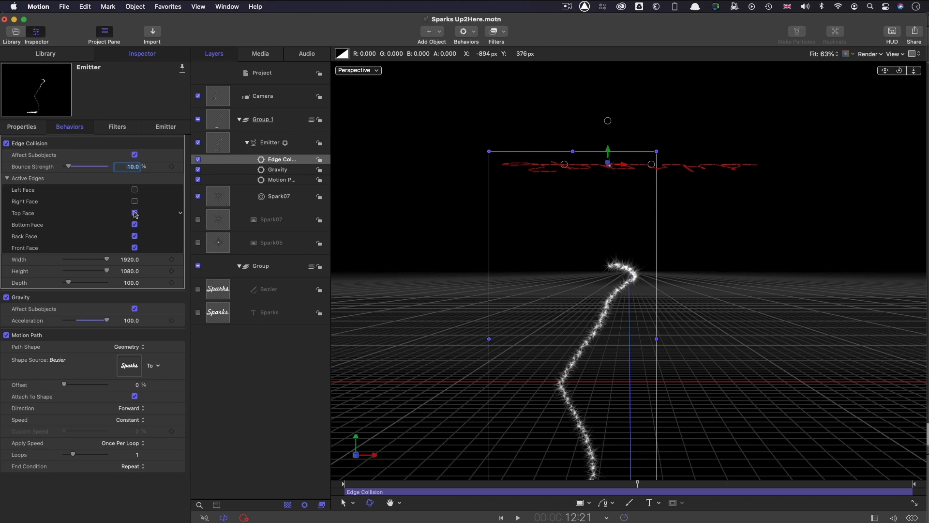
pyautogui.click(135, 236)
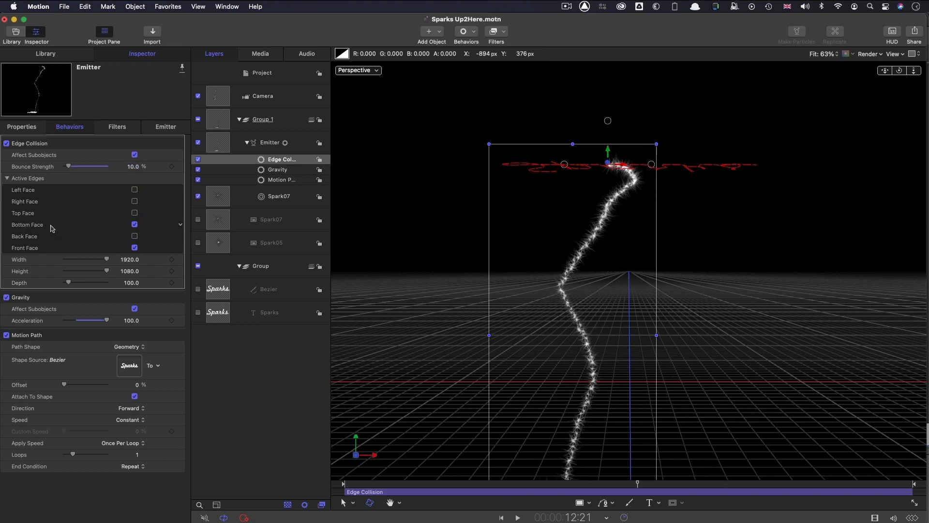
pyautogui.click(135, 248)
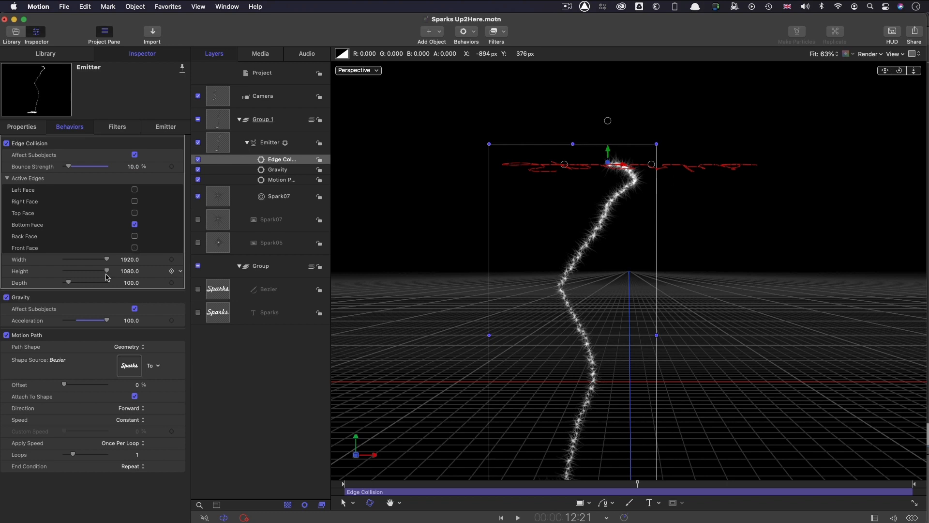
# Set the Edge Collision height to 0 and play the falling sparks back, switching the view to Active Camera
pyautogui.click(132, 271)
pyautogui.write('0')
pyautogui.press('Return')
pyautogui.press('space')
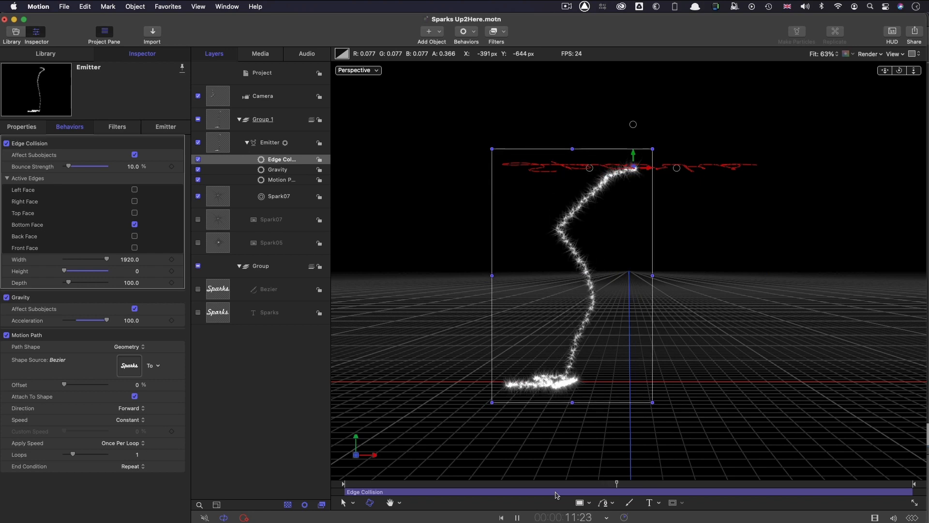
pyautogui.click(358, 70)
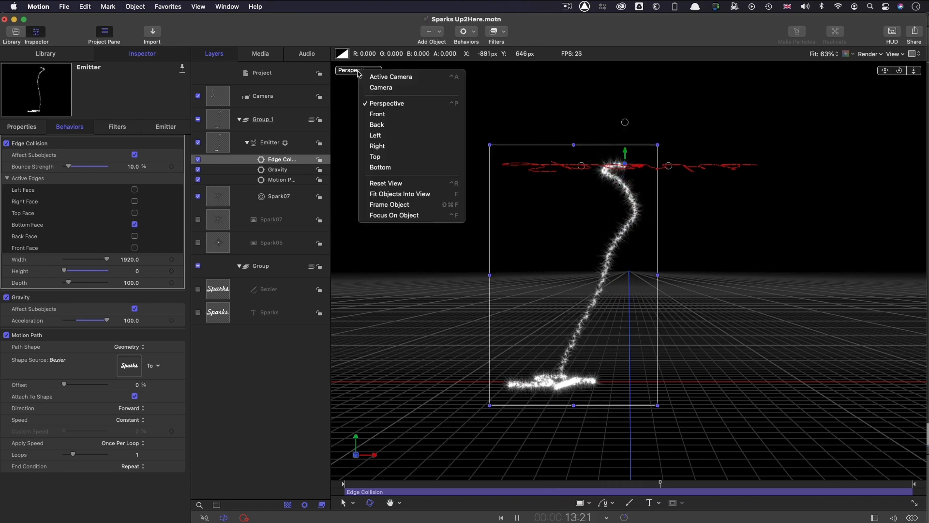
pyautogui.click(381, 77)
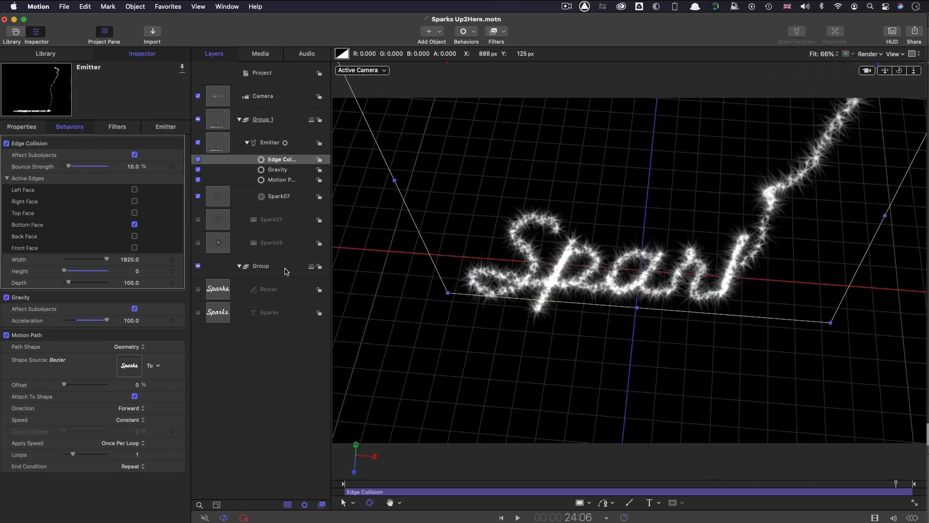
# Import DividedConcrete.jpg from the Assets folder into the group holding the Bezier and Sparks layers
pyautogui.click(276, 271)
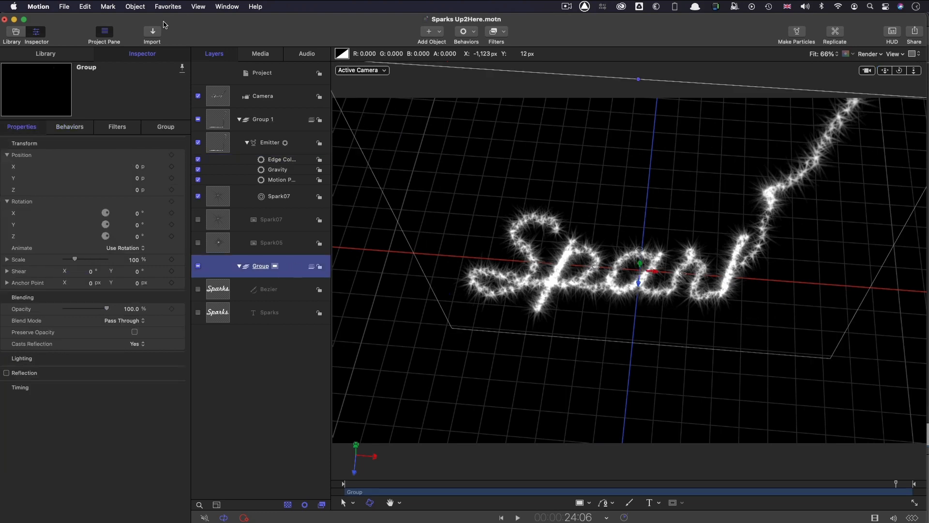
pyautogui.click(153, 33)
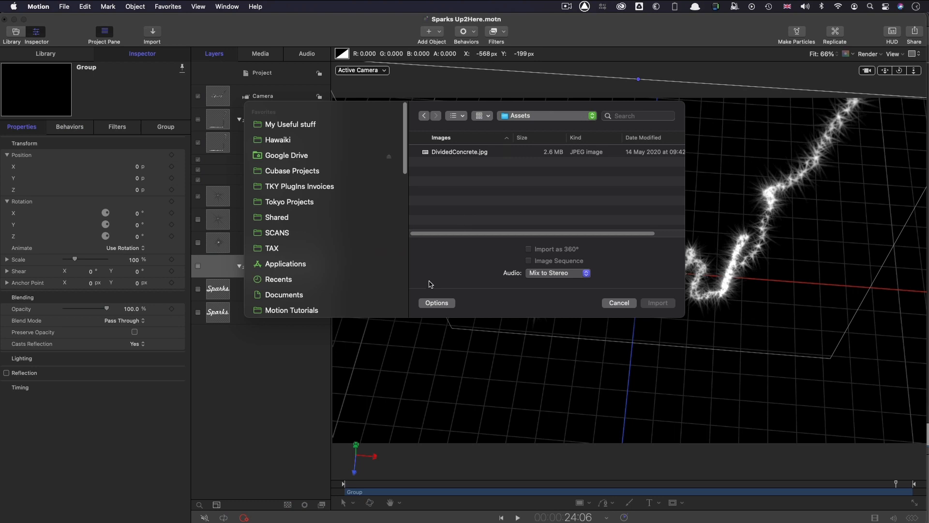
pyautogui.click(447, 153)
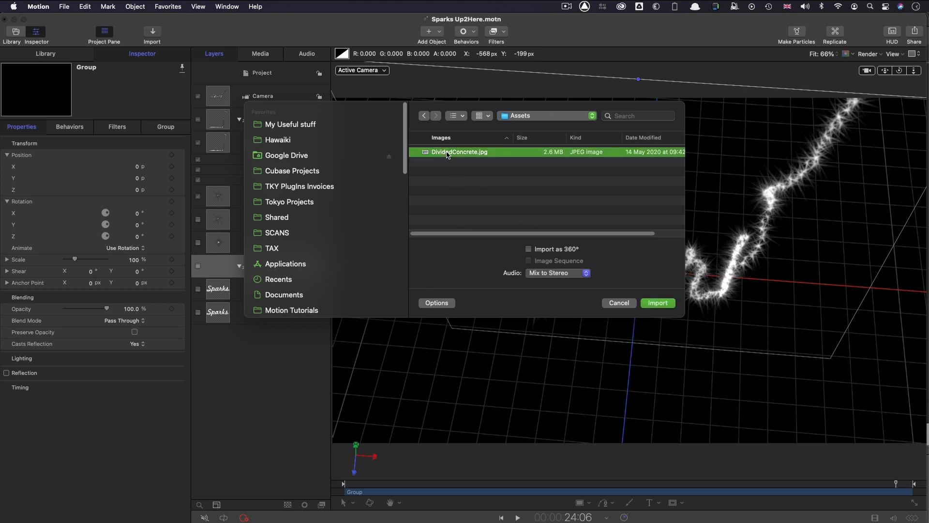
pyautogui.click(659, 303)
# Scale the DividedConcrete image to 100% and rotate it -90° about X as a floor
pyautogui.click(132, 260)
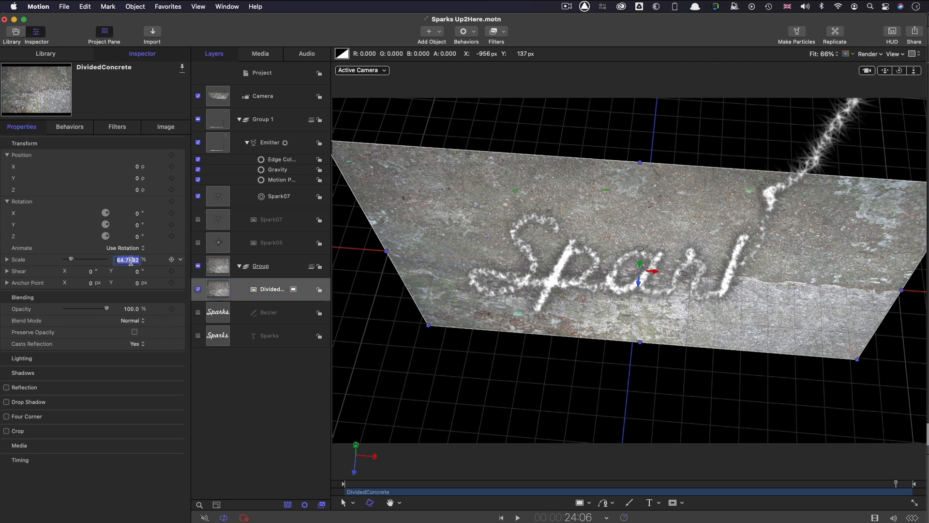
pyautogui.write('100')
pyautogui.press('Return')
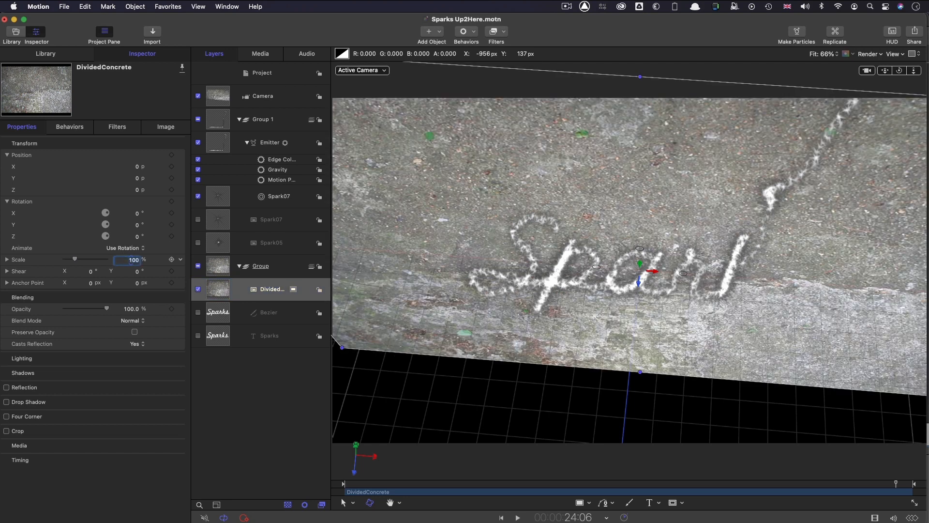
pyautogui.click(137, 214)
pyautogui.press('Return')
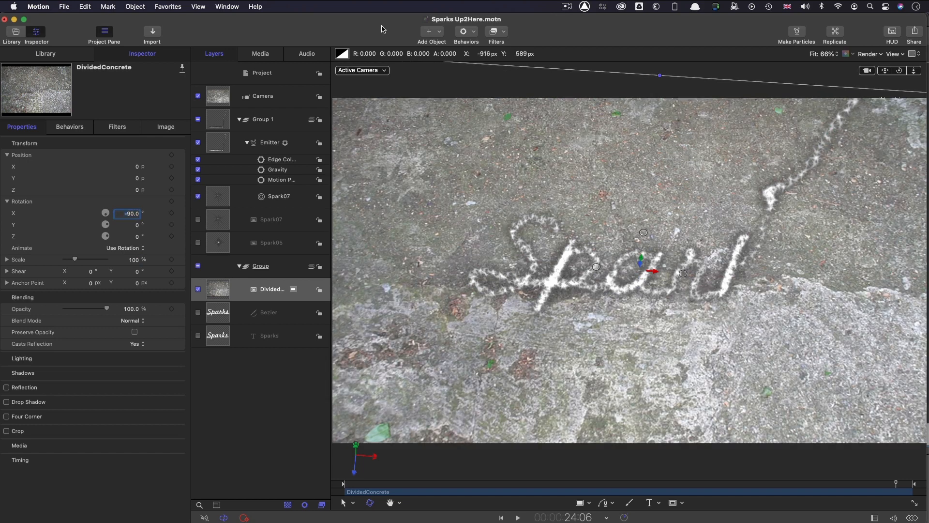
# Add a light to the scene and position it at Y 540 px and Z 0 px
pyautogui.click(441, 33)
pyautogui.click(450, 70)
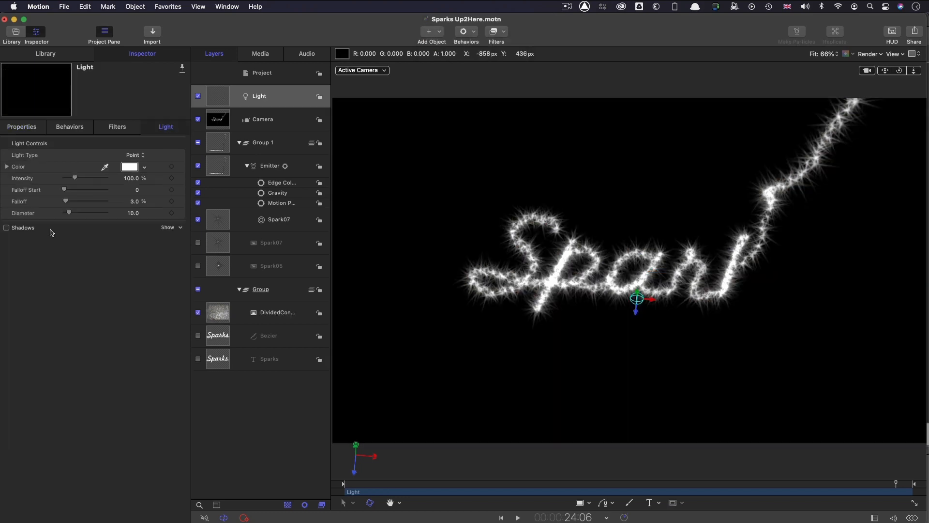
pyautogui.click(24, 129)
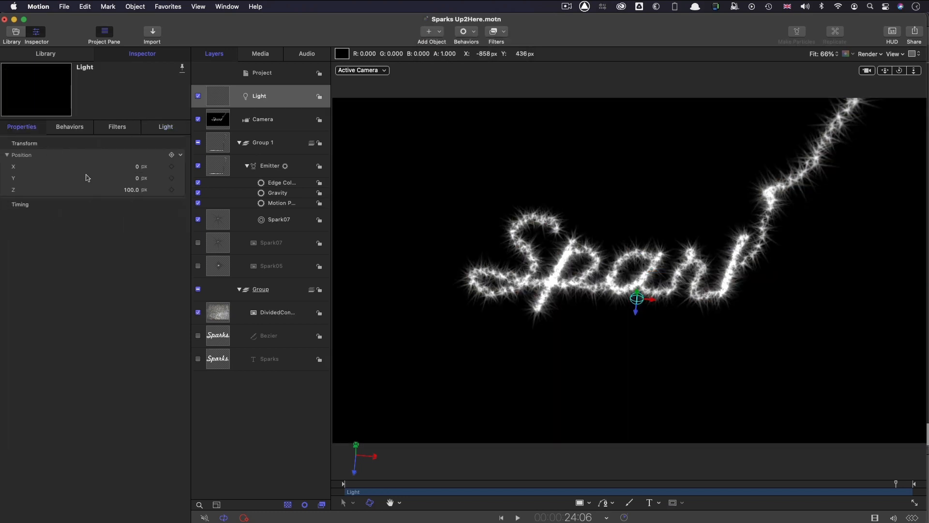
pyautogui.click(136, 178)
pyautogui.write('540')
pyautogui.press('Tab')
pyautogui.write('0')
pyautogui.press('Return')
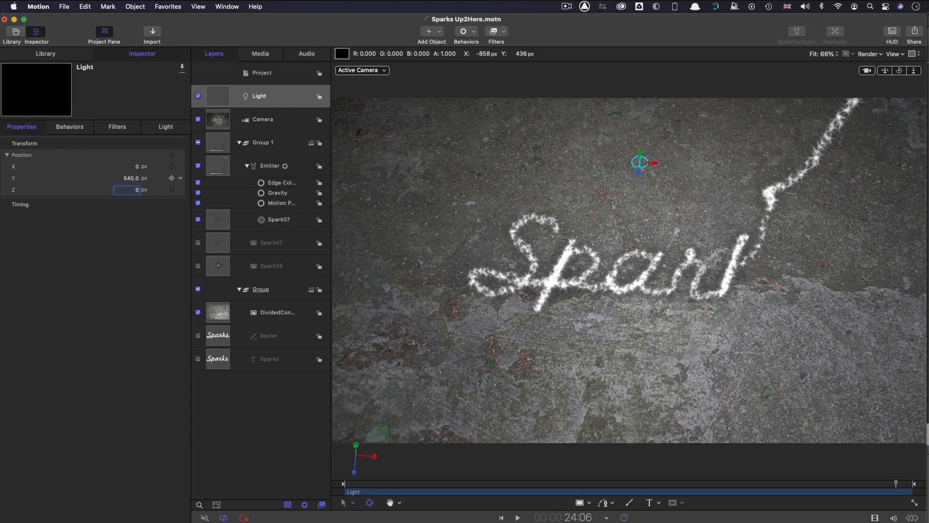
# Tint the point light's color a pale warm yellow
pyautogui.click(165, 127)
pyautogui.click(129, 166)
pyautogui.click(82, 304)
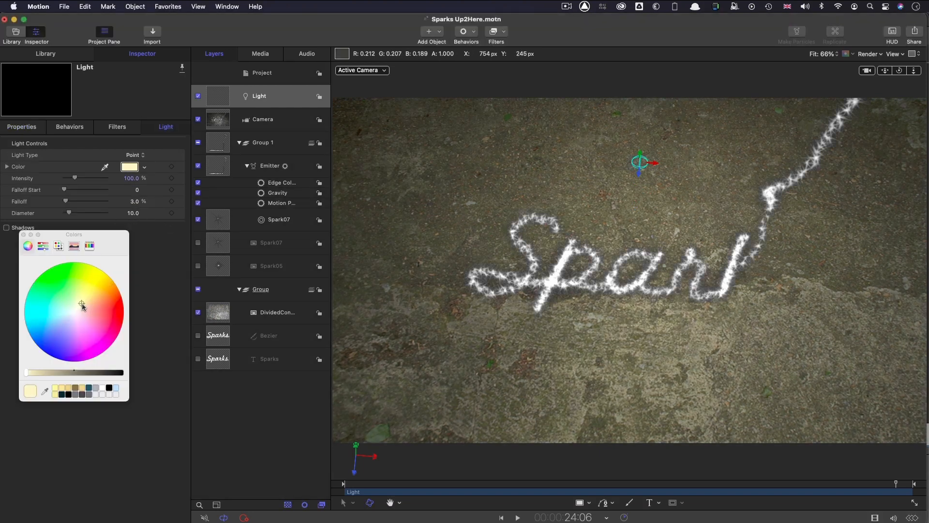
# Set the light's intensity to 60% and its falloff to 10%, and close the color picker
pyautogui.click(129, 177)
pyautogui.write('60')
pyautogui.press('Return')
pyautogui.press('Tab')
pyautogui.press('Tab')
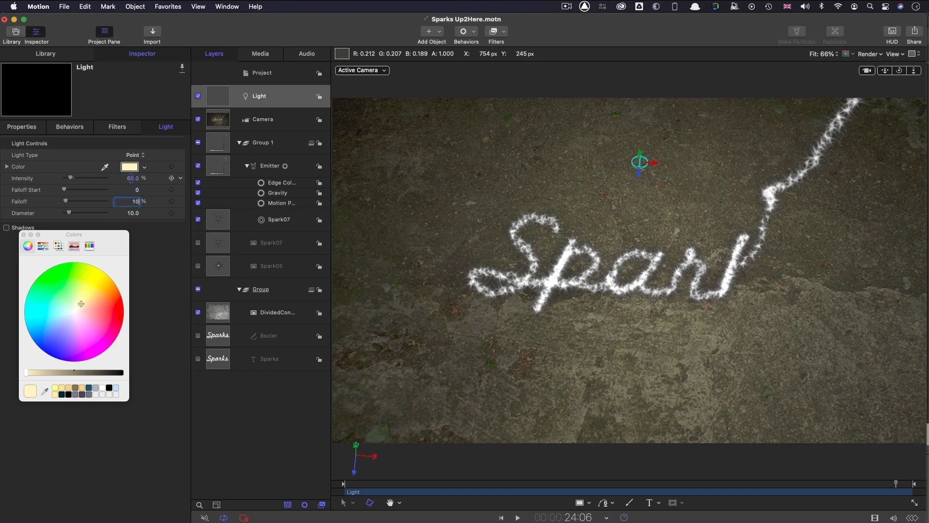
pyautogui.write('10')
pyautogui.press('Return')
pyautogui.click(23, 234)
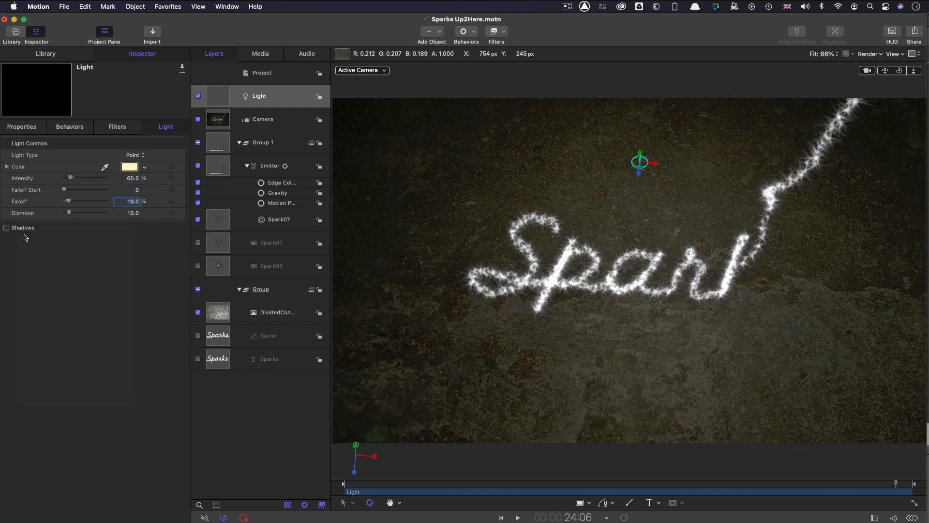
# Add a Levels color filter to the DividedConcrete image and lower its output white level to about 0.74
pyautogui.click(231, 323)
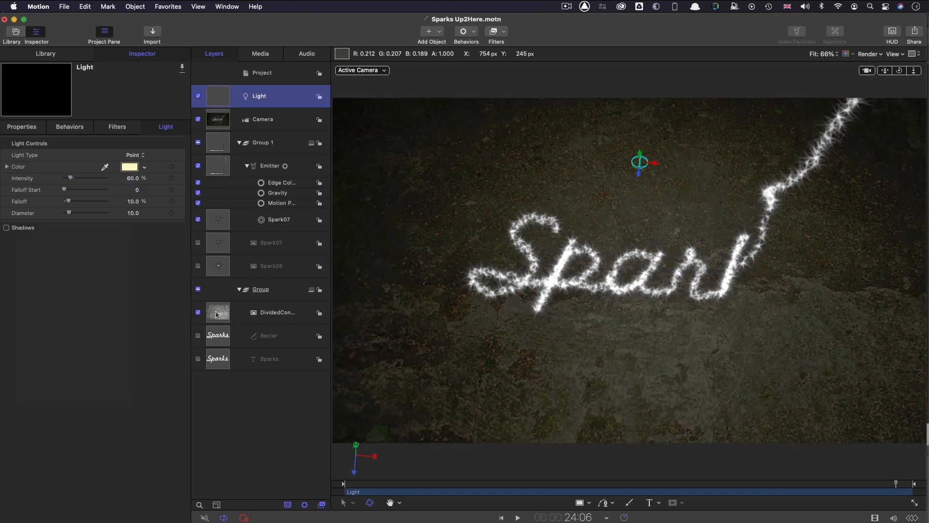
pyautogui.click(504, 33)
pyautogui.moveTo(506, 78)
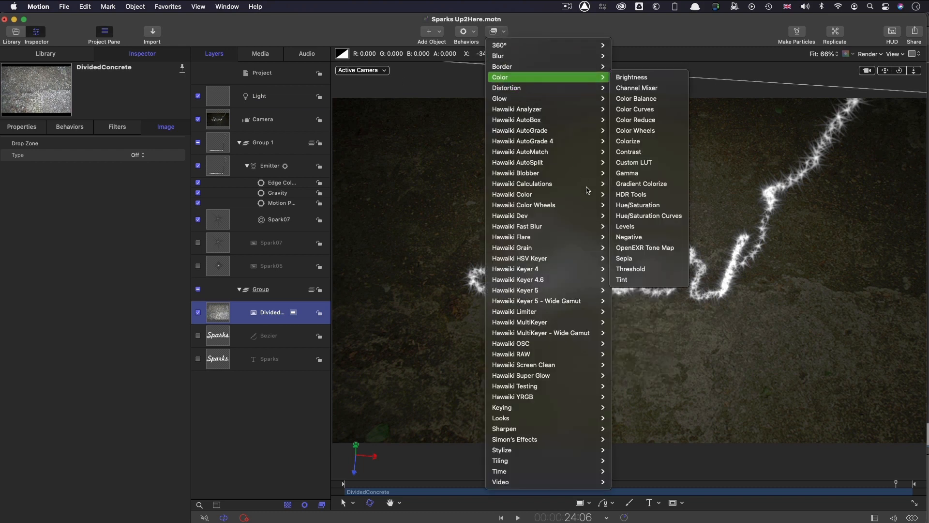
pyautogui.click(626, 226)
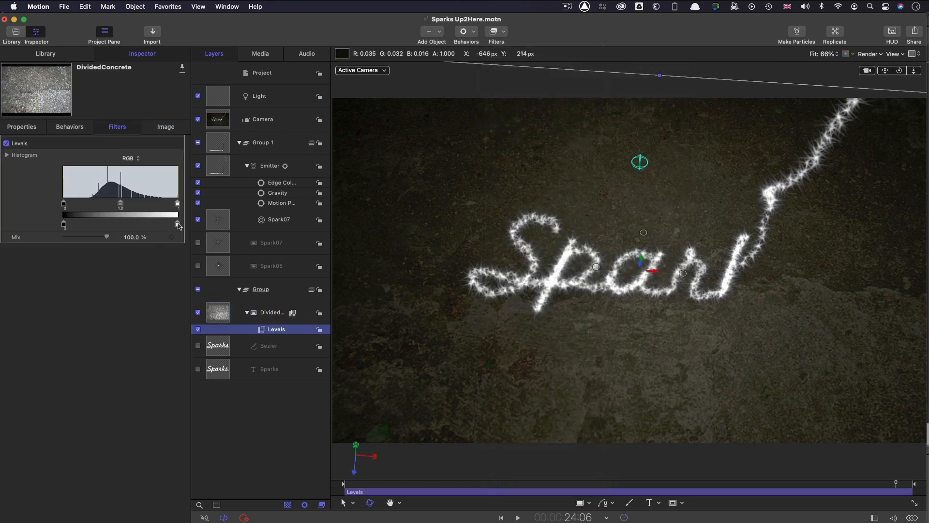
pyautogui.moveTo(178, 225); pyautogui.dragTo(149, 227)
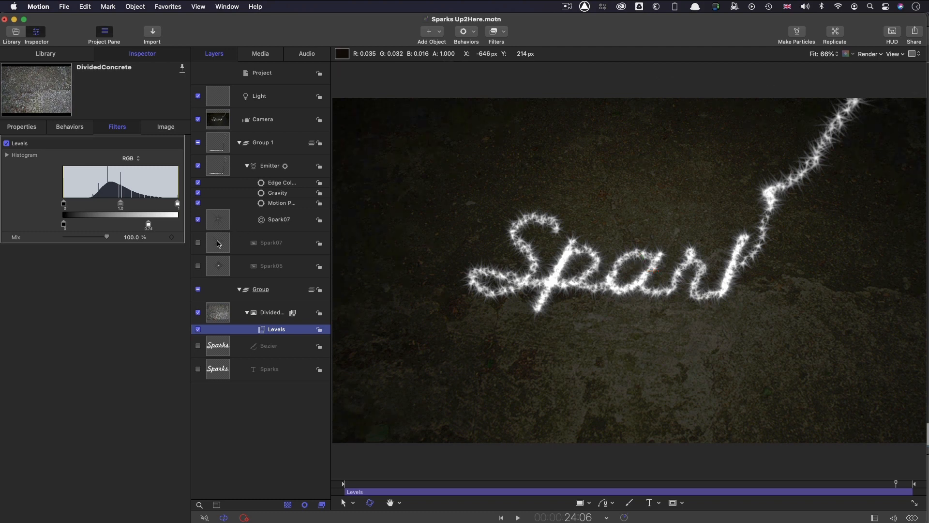
# Try a scale of 35% on the hidden Spark07 source image and settle on 40%
pyautogui.click(214, 244)
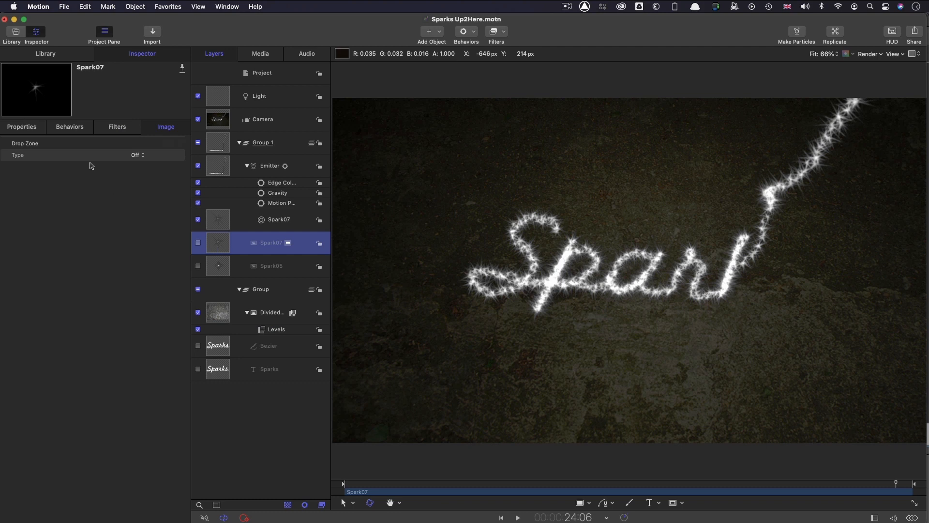
pyautogui.click(21, 126)
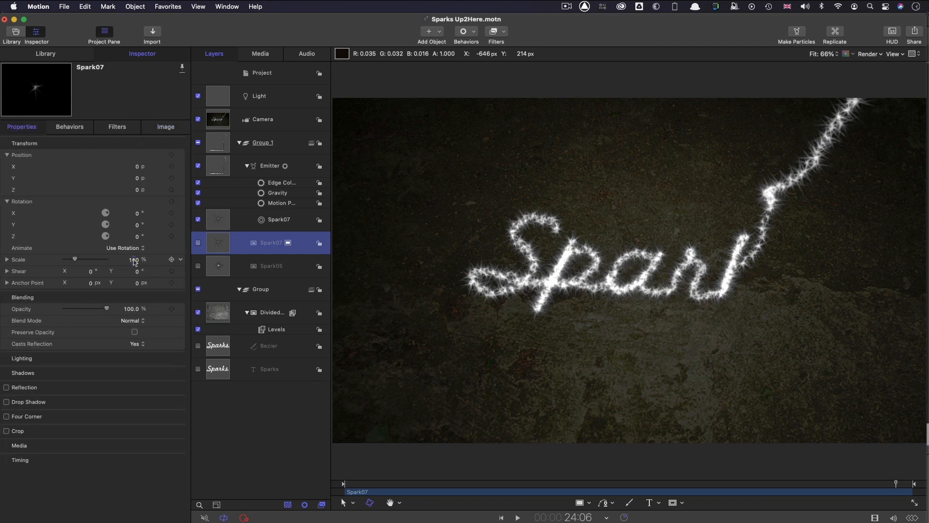
pyautogui.click(135, 261)
pyautogui.write('35')
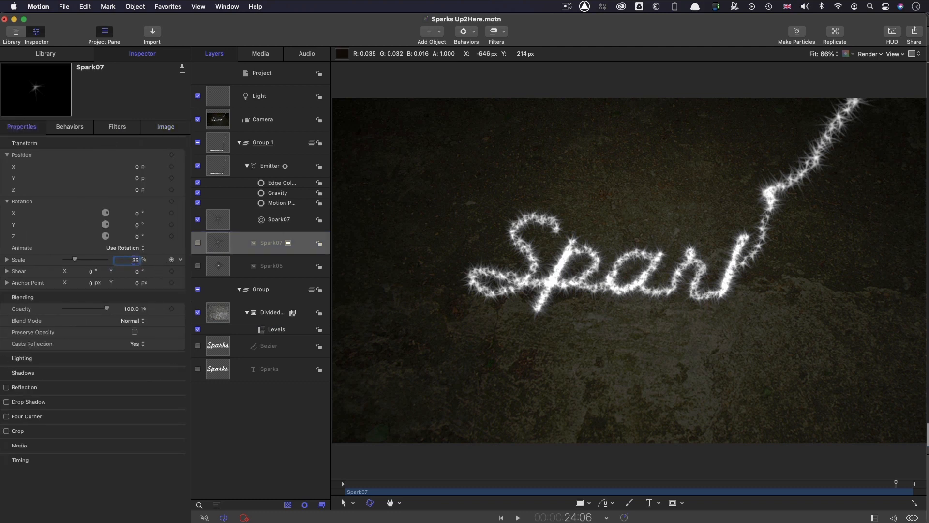
pyautogui.press('Return')
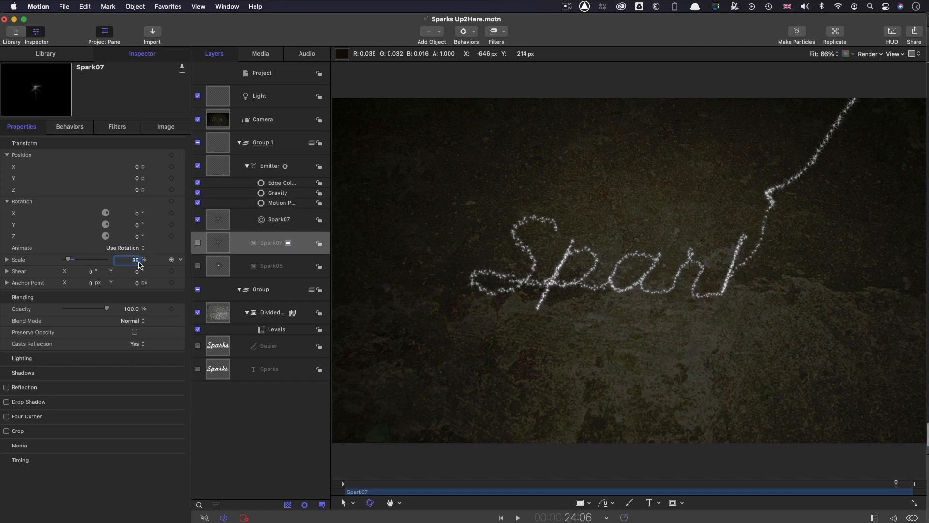
pyautogui.write('40')
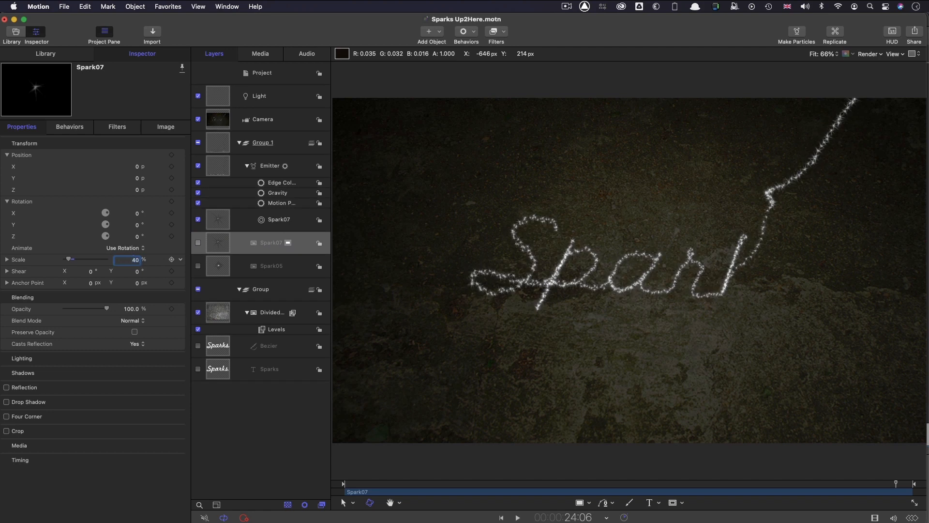
# Duplicate the emitter's Spark07 particle cell and replace the copy's particle source with the Spark05 image
pyautogui.click(218, 221)
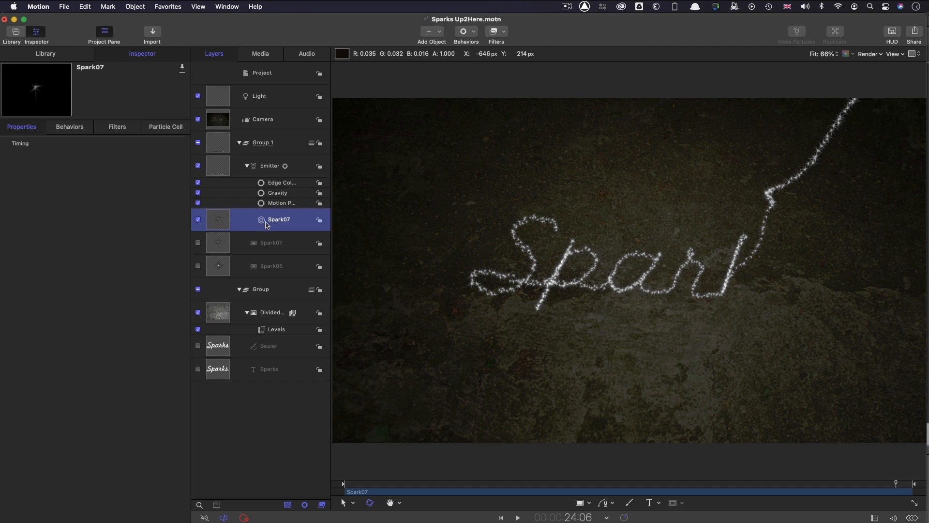
pyautogui.rightClick(215, 216)
pyautogui.click(241, 251)
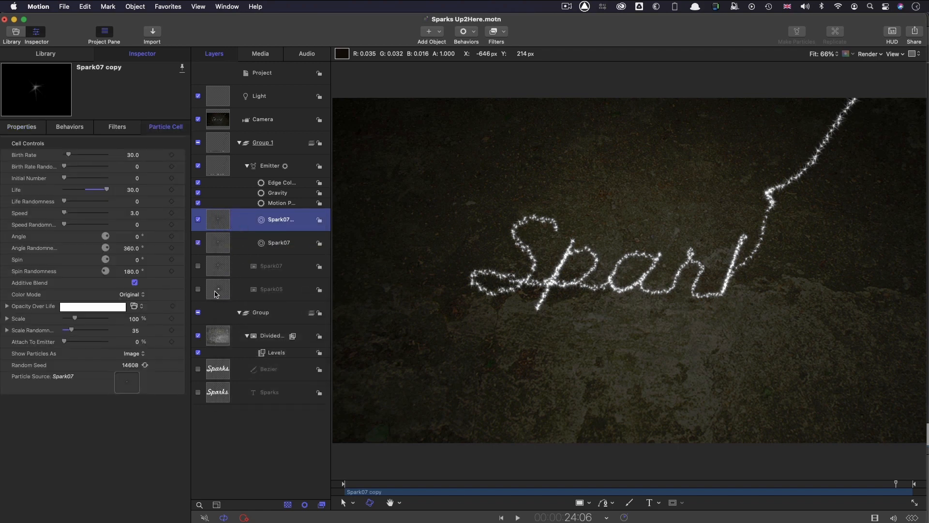
pyautogui.moveTo(217, 292); pyautogui.dragTo(128, 384)
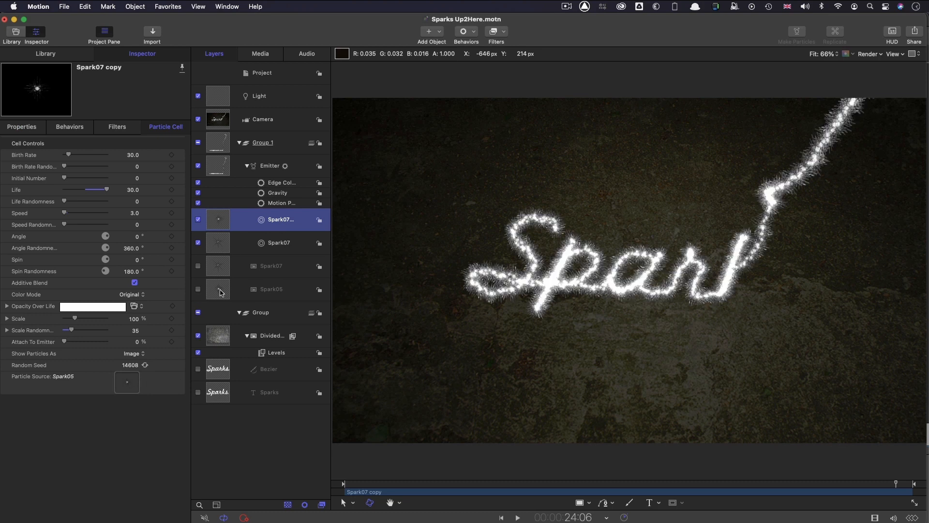
# Set the hidden Spark05 source image's scale to 30%
pyautogui.click(221, 293)
pyautogui.click(16, 127)
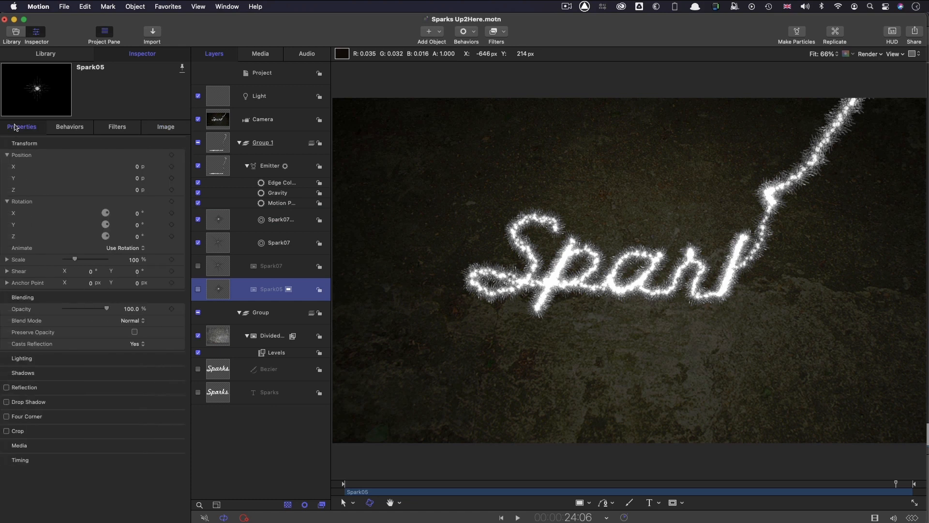
pyautogui.click(133, 260)
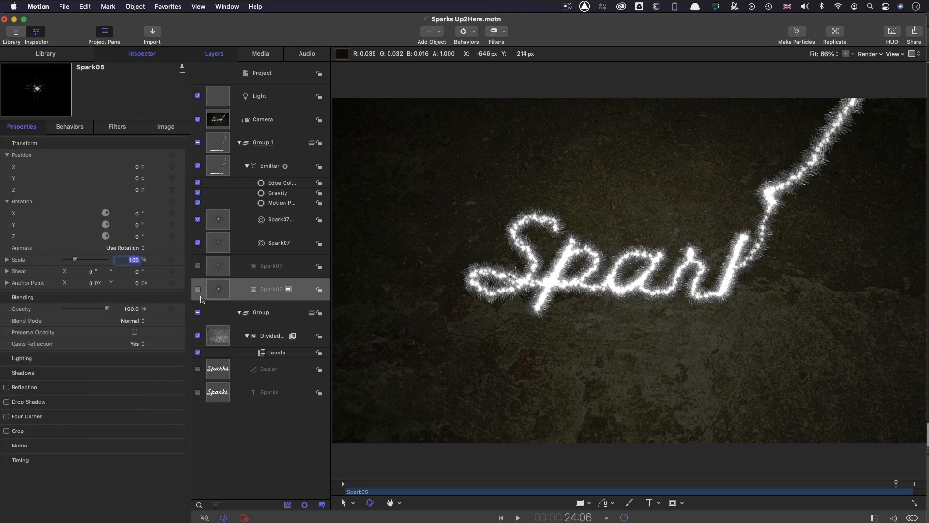
pyautogui.write('30')
pyautogui.press('Return')
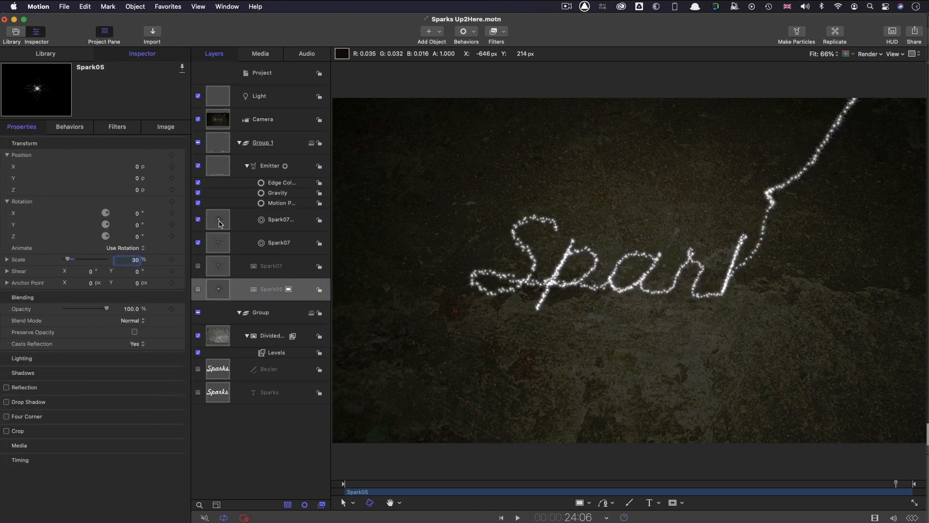
# Generate a new random seed for the copied Spark07 particle cell and rename the cell Spark05
pyautogui.click(219, 246)
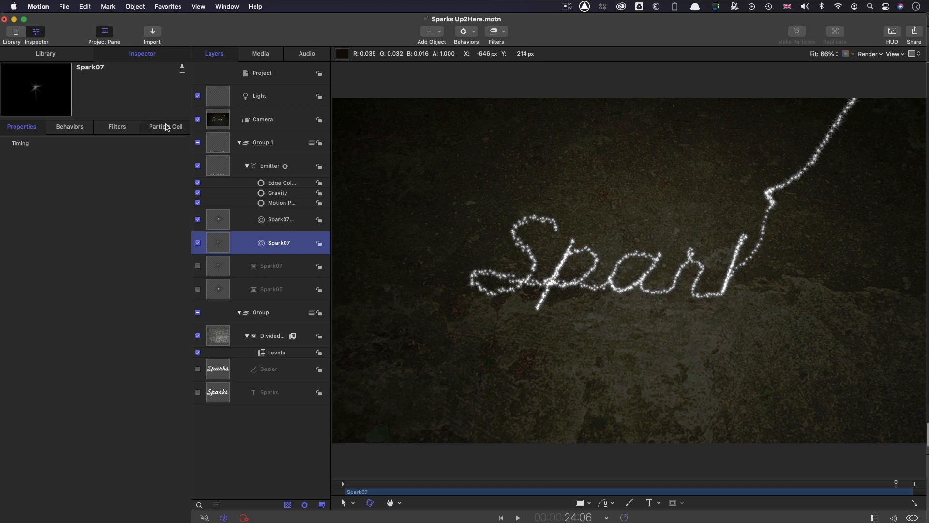
pyautogui.click(167, 128)
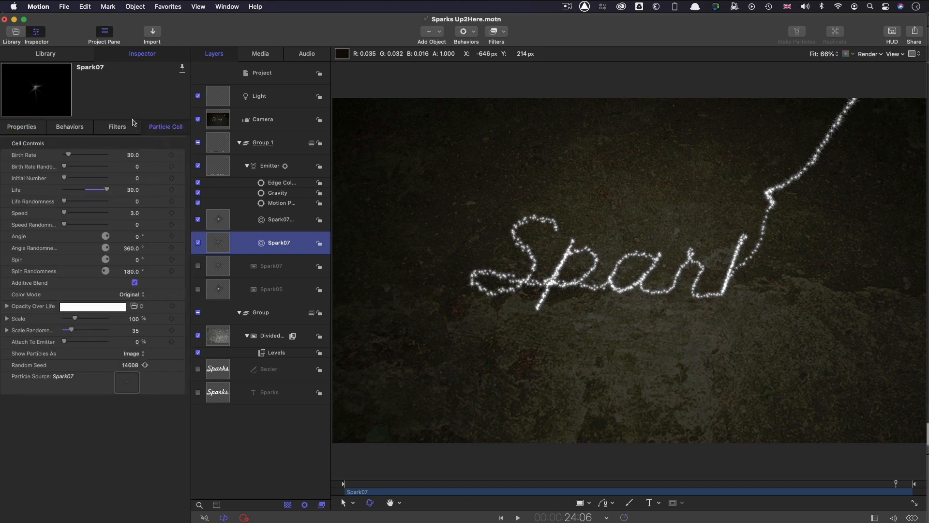
pyautogui.click(219, 219)
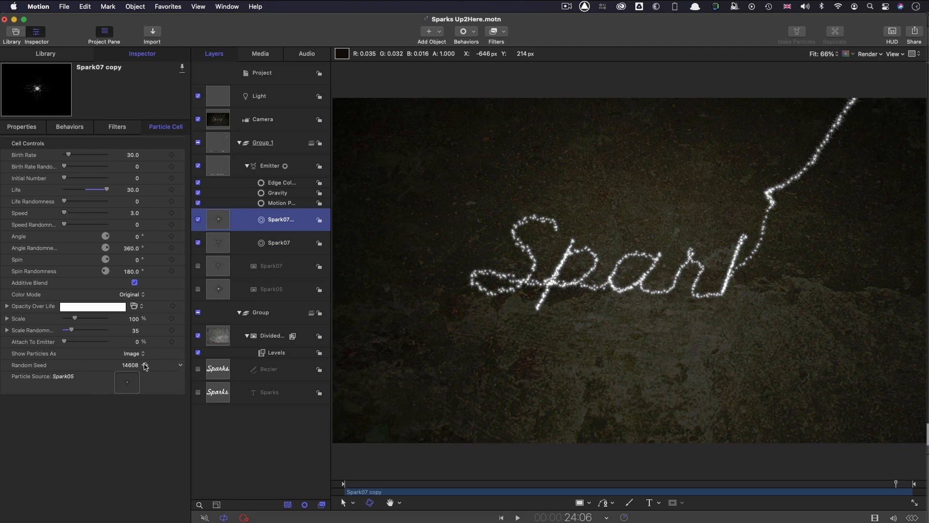
pyautogui.click(145, 365)
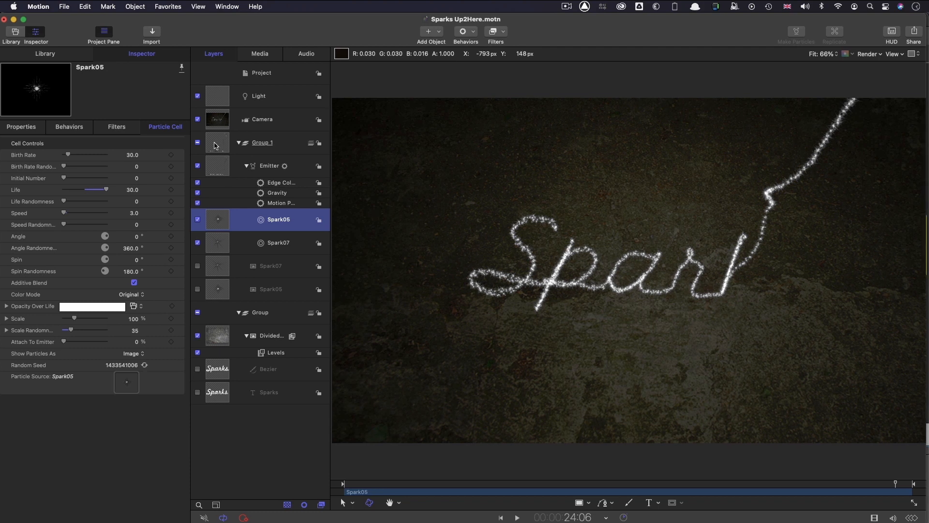
# Turn off lighting shading for Group 1, which holds the spark emitter
pyautogui.click(215, 146)
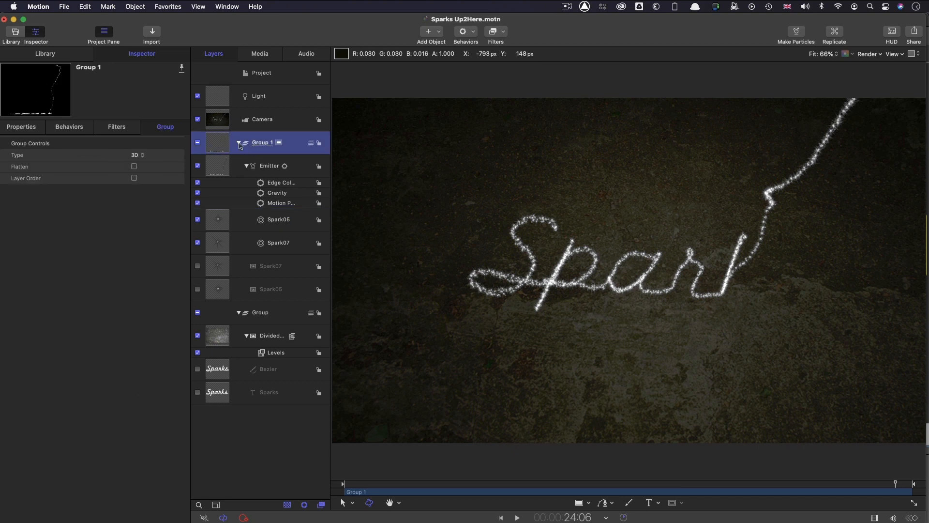
pyautogui.click(20, 127)
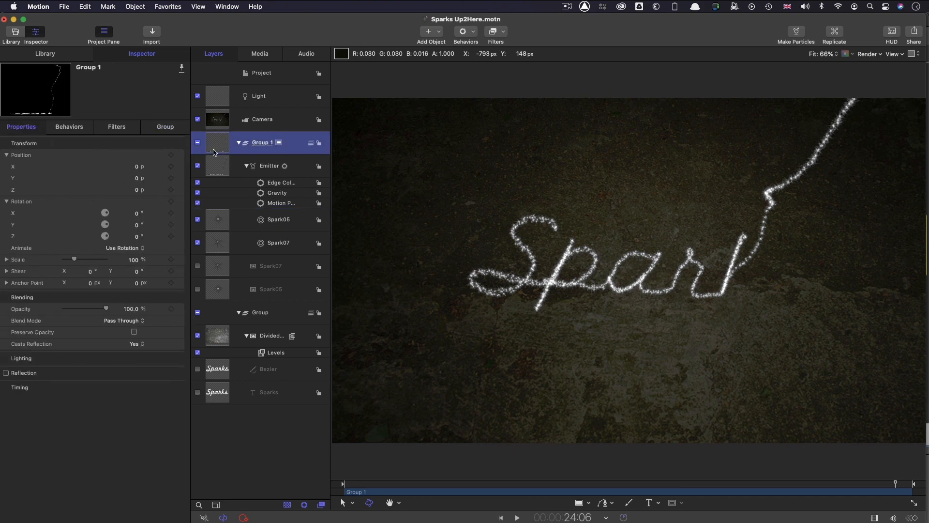
pyautogui.click(166, 359)
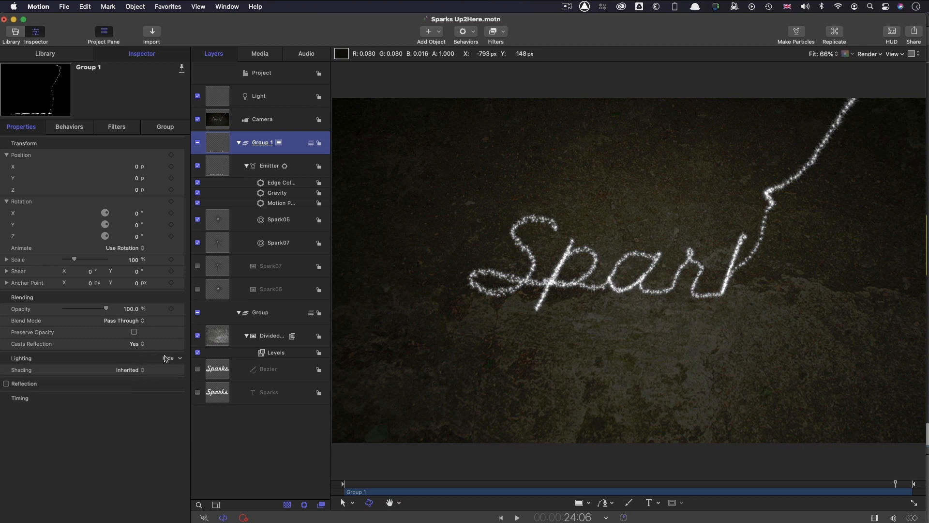
pyautogui.click(132, 371)
pyautogui.click(124, 394)
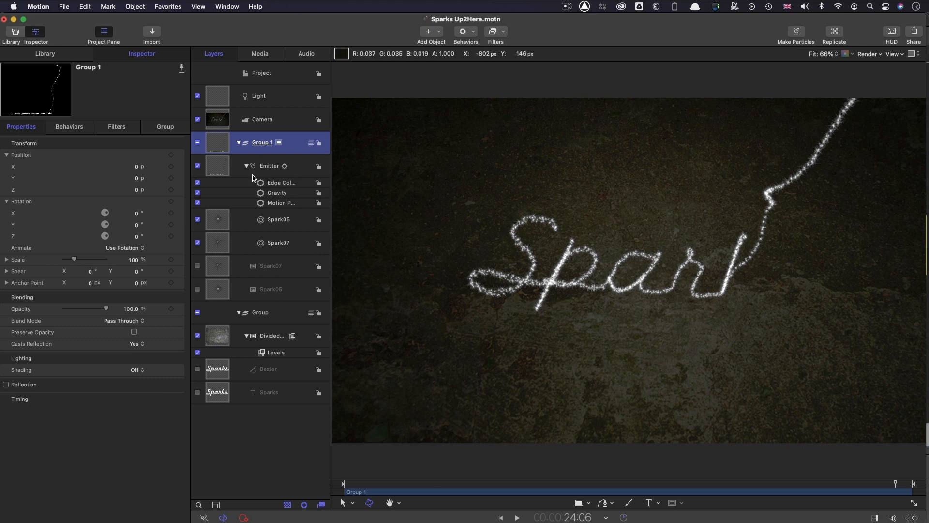
# Change the emitter's Spark05 particle cell to the Over Life color mode
pyautogui.click(218, 223)
pyautogui.click(167, 127)
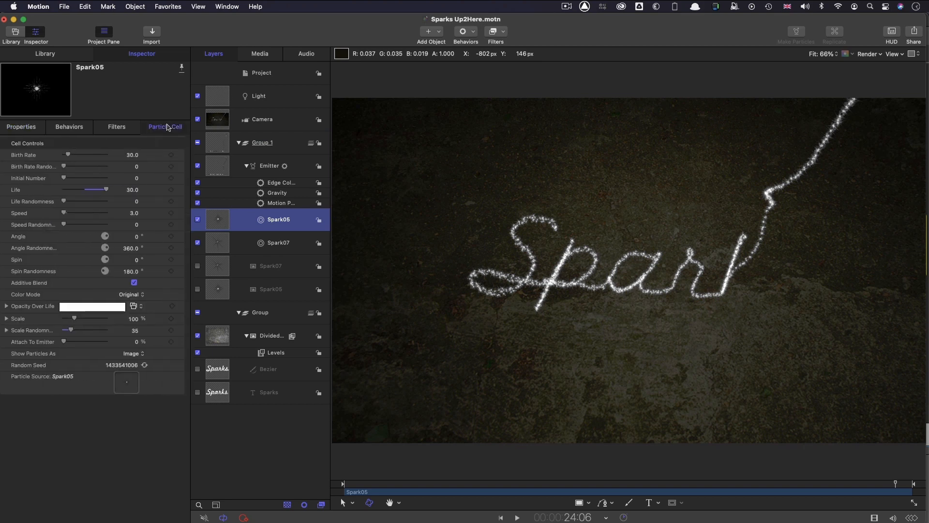
pyautogui.click(132, 294)
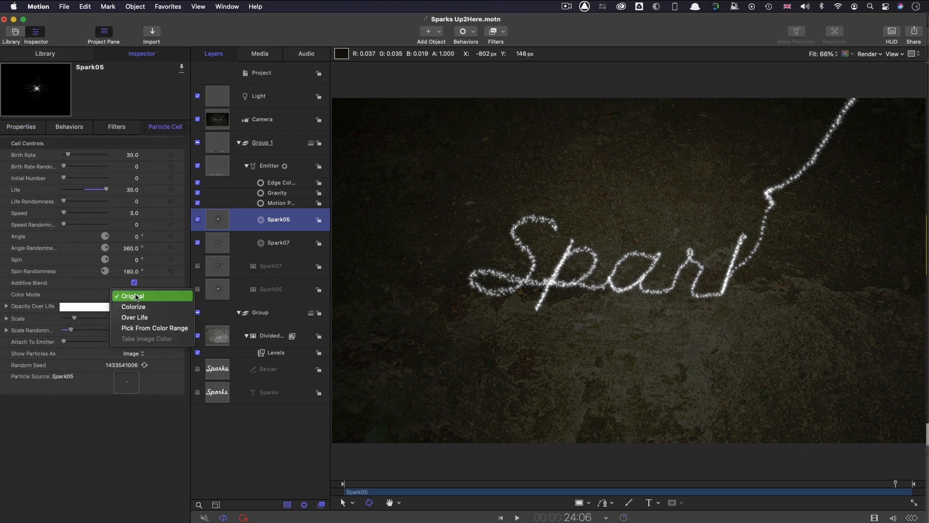
pyautogui.click(135, 316)
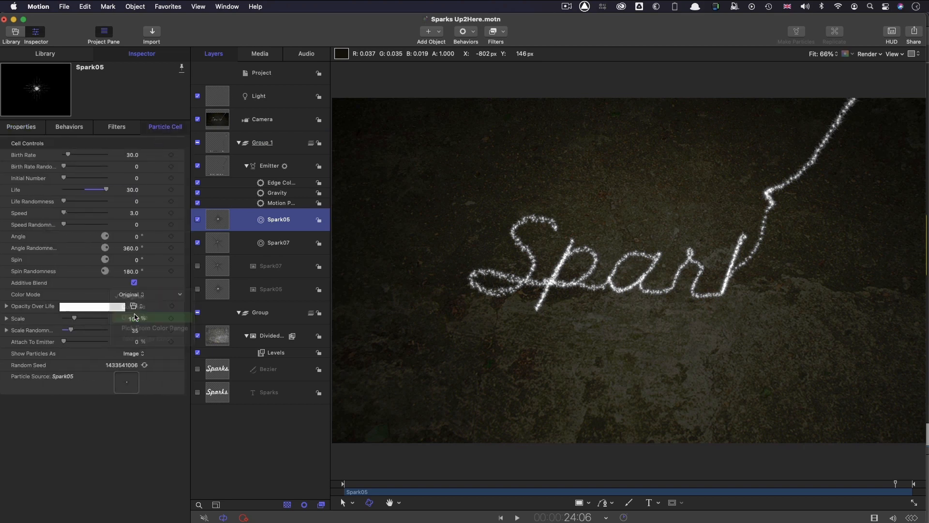
# Recolor Spark05's life gradient from pale orange to darker orange (0.77, 0.5, 0.31) and set the cell's life to 26
pyautogui.click(6, 306)
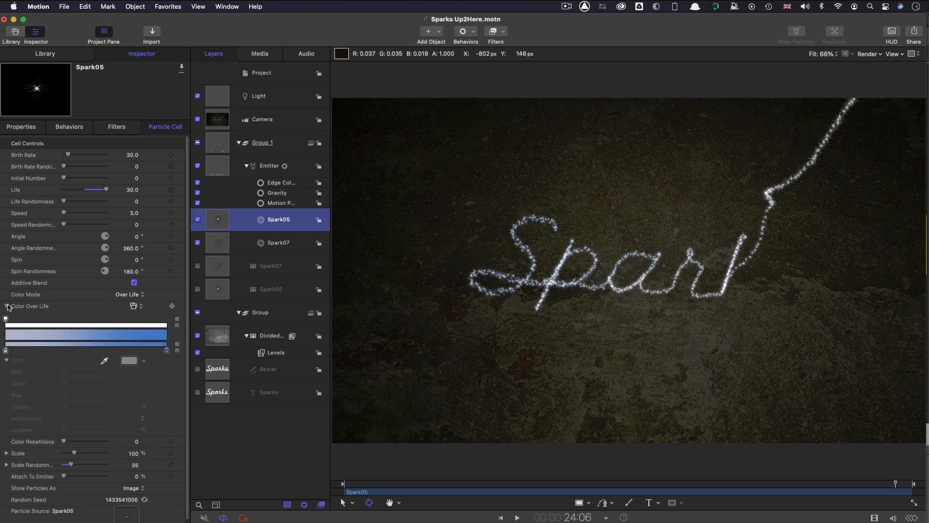
pyautogui.click(5, 351)
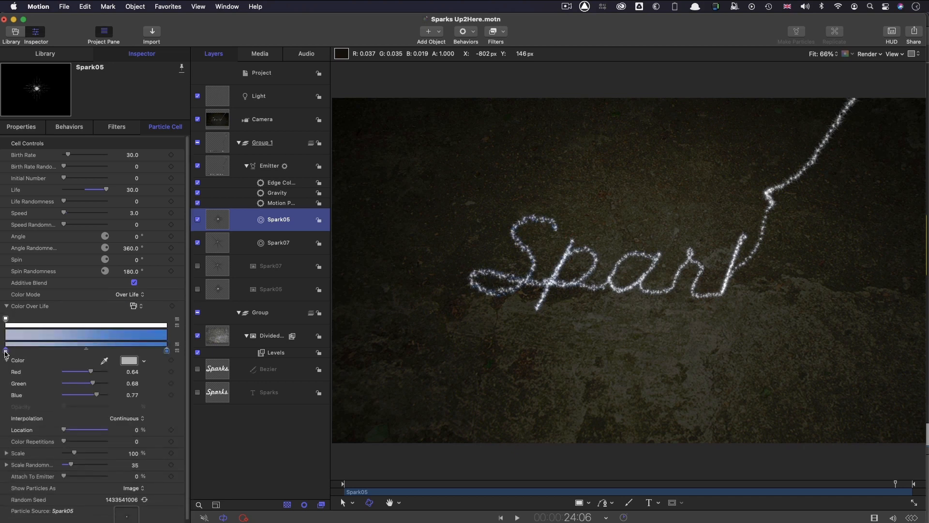
pyautogui.click(129, 360)
pyautogui.moveTo(69, 318); pyautogui.dragTo(85, 304)
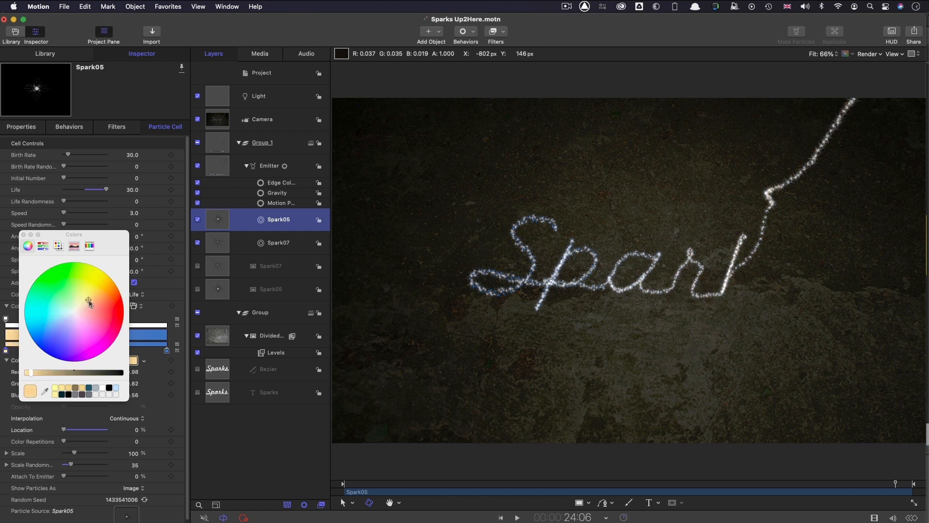
pyautogui.click(166, 351)
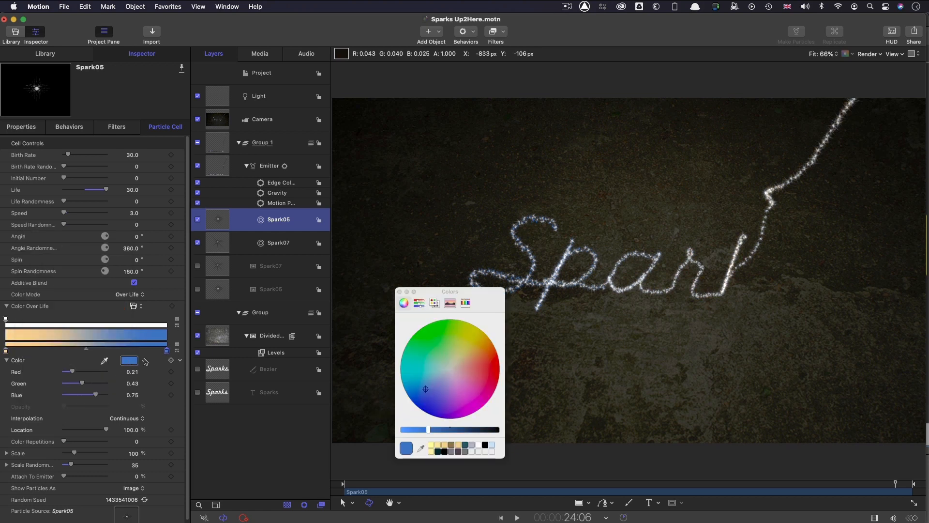
pyautogui.moveTo(426, 389); pyautogui.dragTo(476, 357)
pyautogui.click(400, 292)
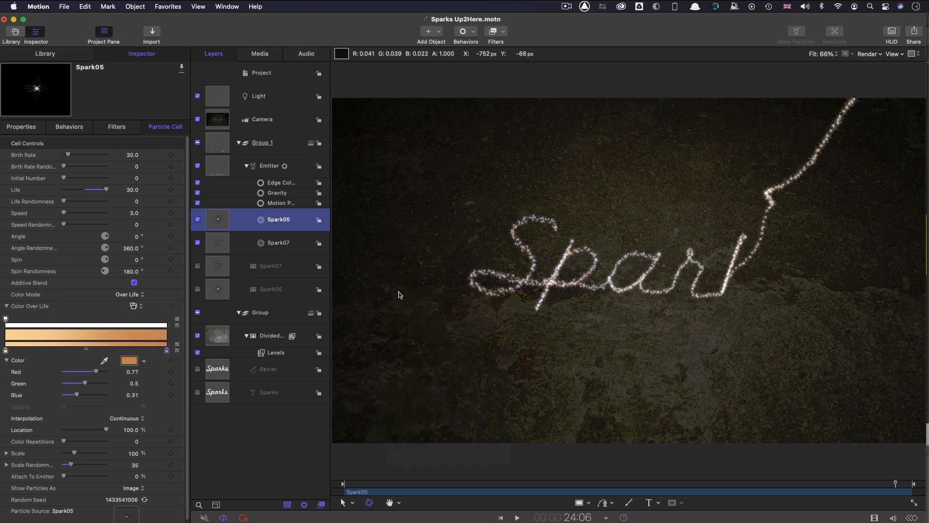
pyautogui.click(134, 191)
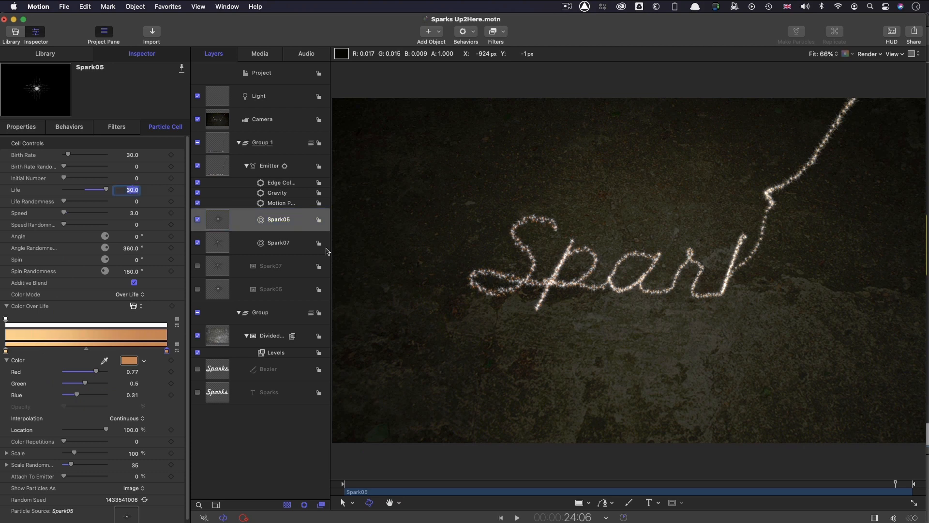
pyautogui.write('26')
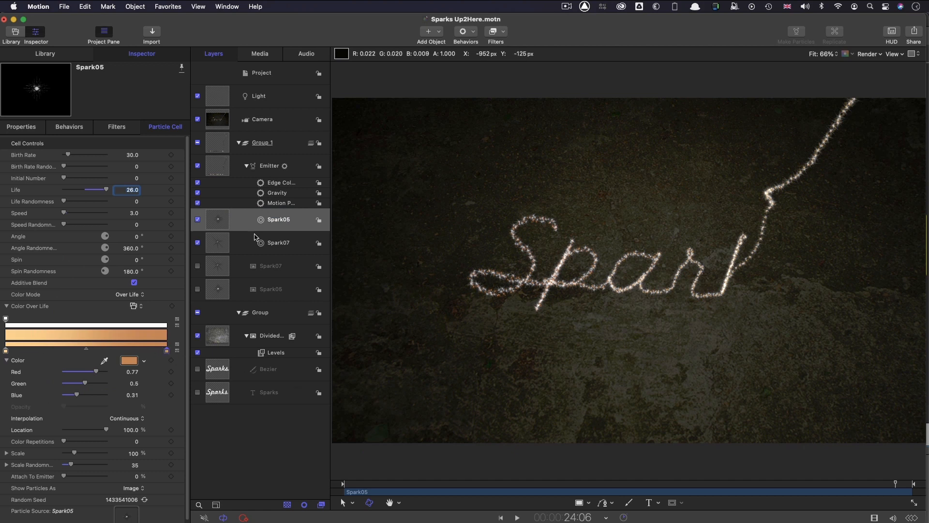
# Change the emitter's Spark07 particle cell to the Over Life color mode
pyautogui.click(220, 244)
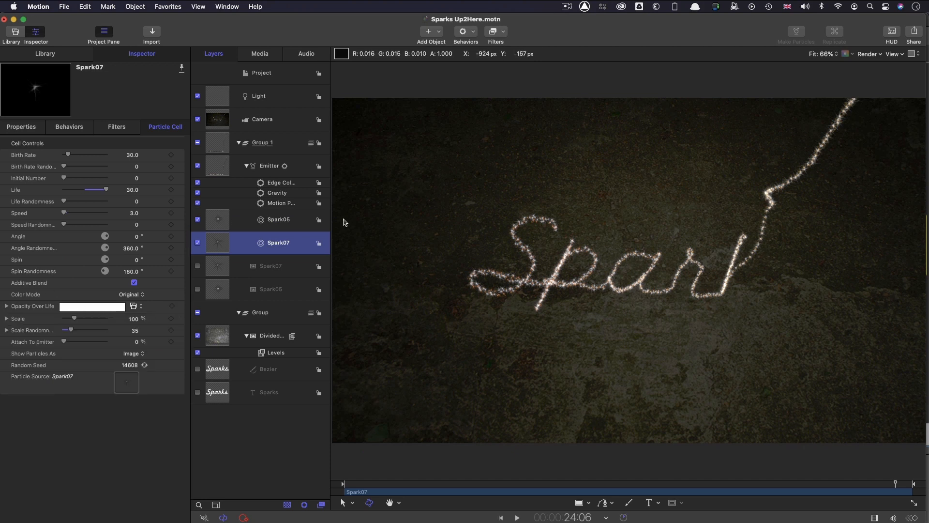
pyautogui.click(131, 295)
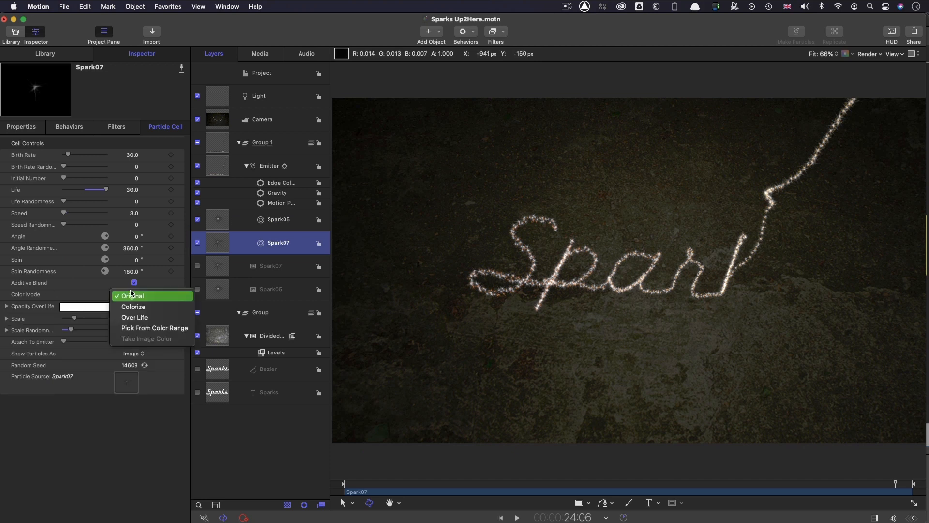
pyautogui.click(129, 317)
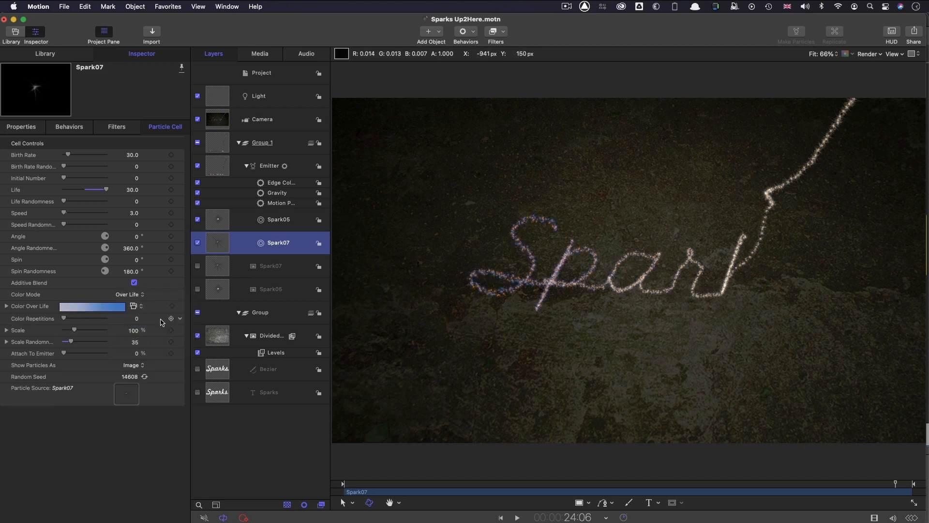
# Recolor Spark07's life gradient from a pale pink start to an orange end of red 0.76, green 0.51, blue 0.27
pyautogui.click(5, 306)
pyautogui.click(5, 307)
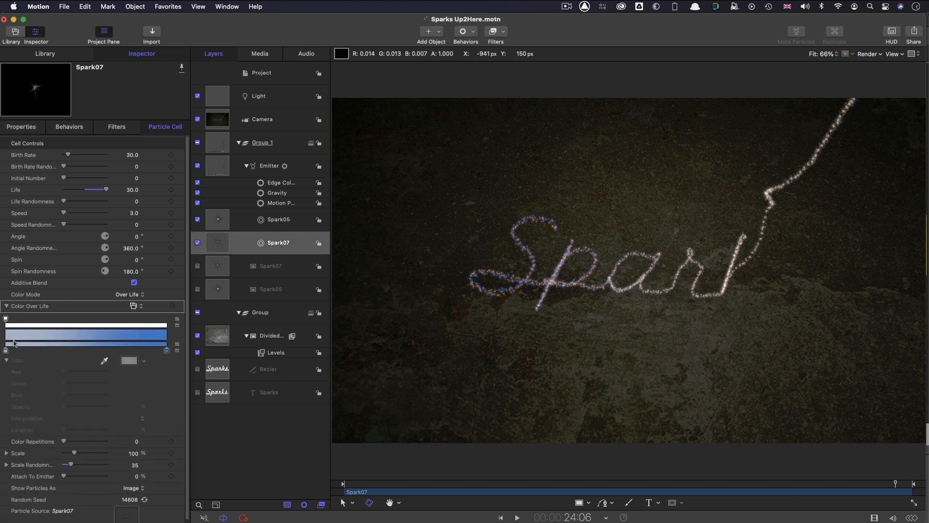
pyautogui.click(6, 350)
pyautogui.click(128, 360)
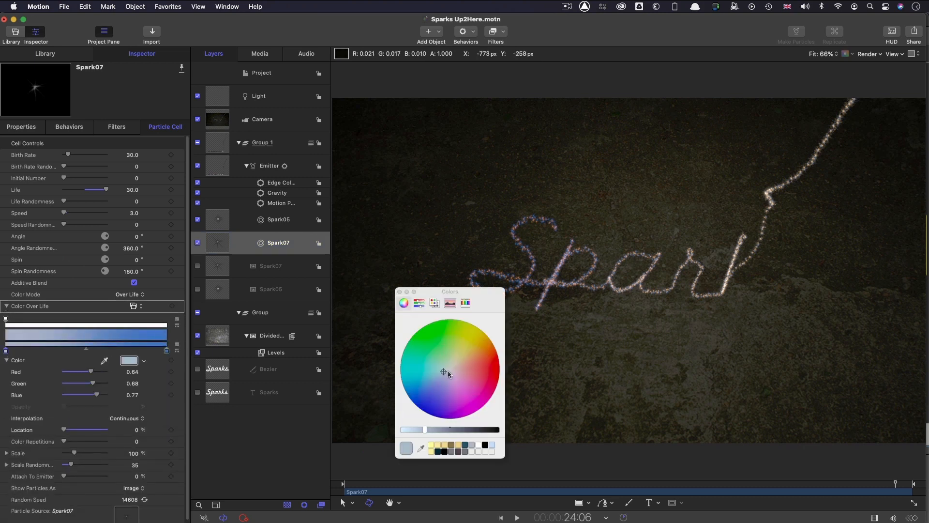
pyautogui.moveTo(448, 370); pyautogui.dragTo(454, 369)
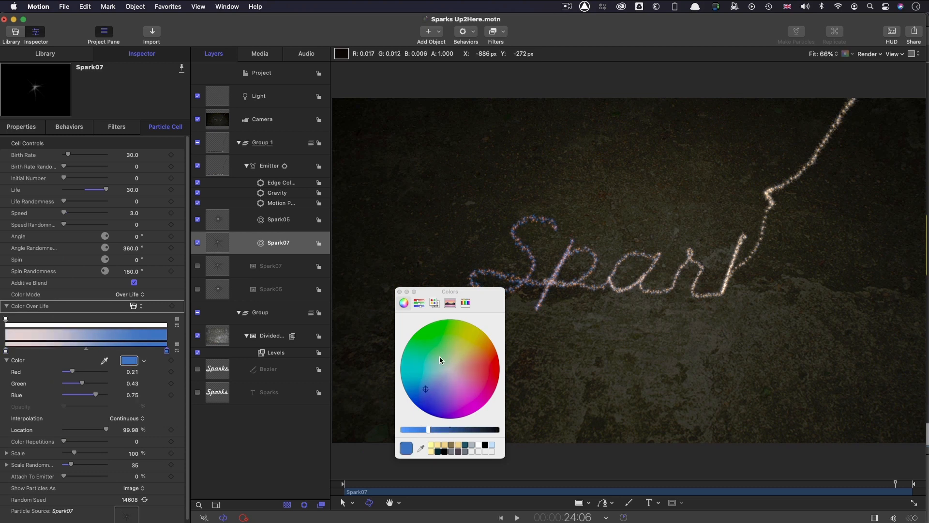
pyautogui.moveTo(425, 390); pyautogui.dragTo(470, 358)
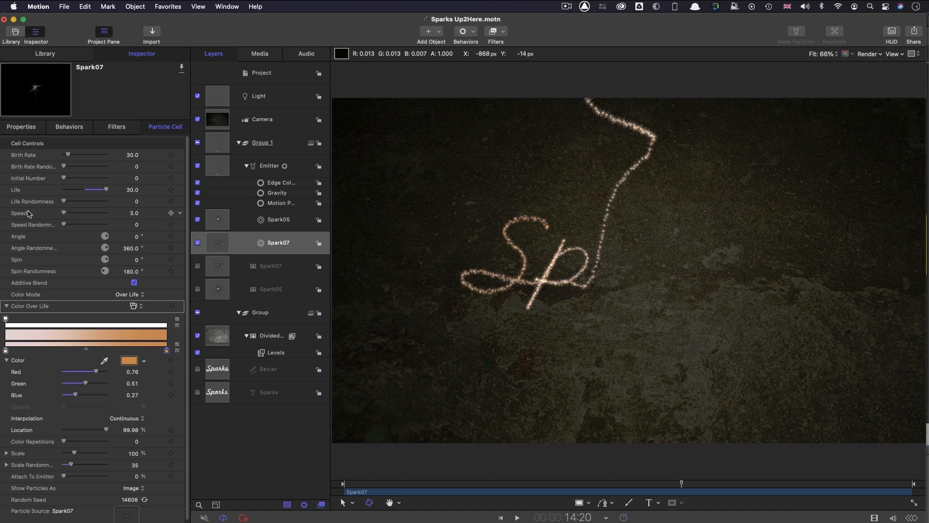
# Set the Spark07 cell's speed to 0 and its speed randomness to 3
pyautogui.click(134, 214)
pyautogui.write('0')
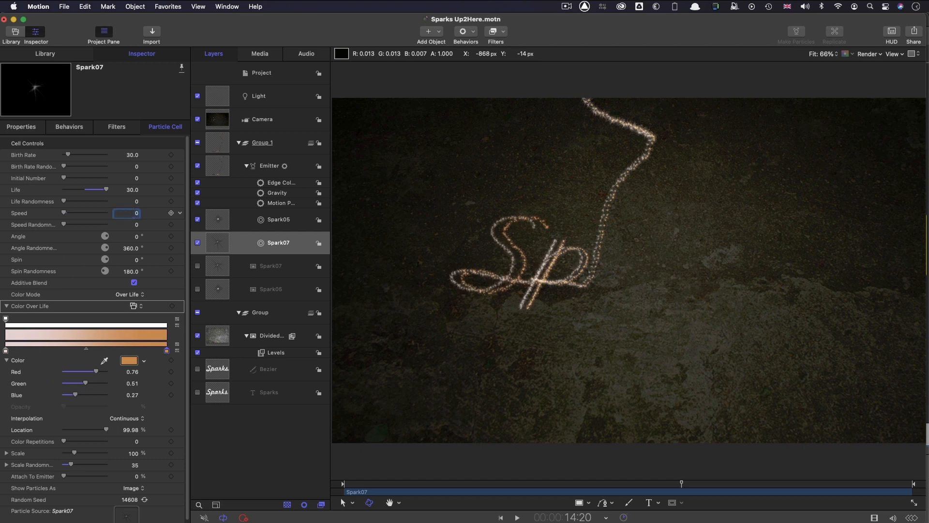
pyautogui.press('Tab')
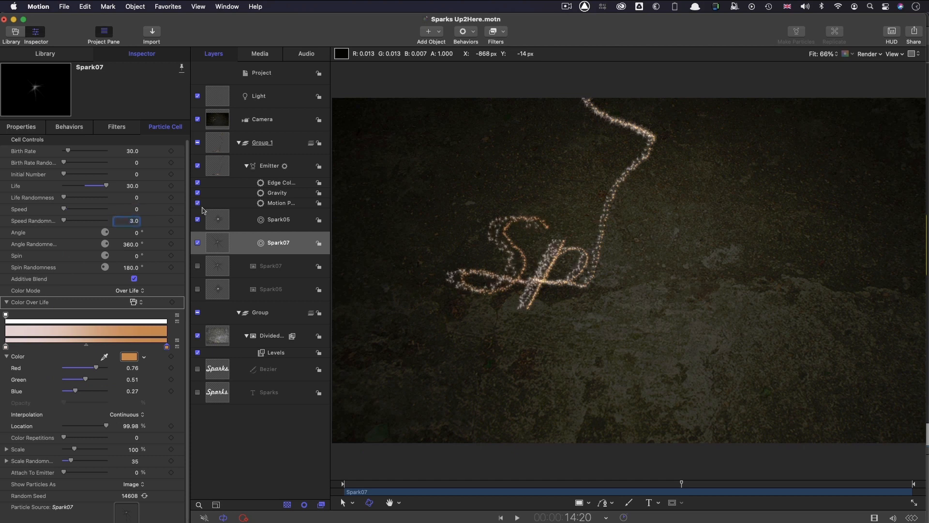
# Set the Spark05 cell's speed to 0 and its speed randomness to 2
pyautogui.click(218, 221)
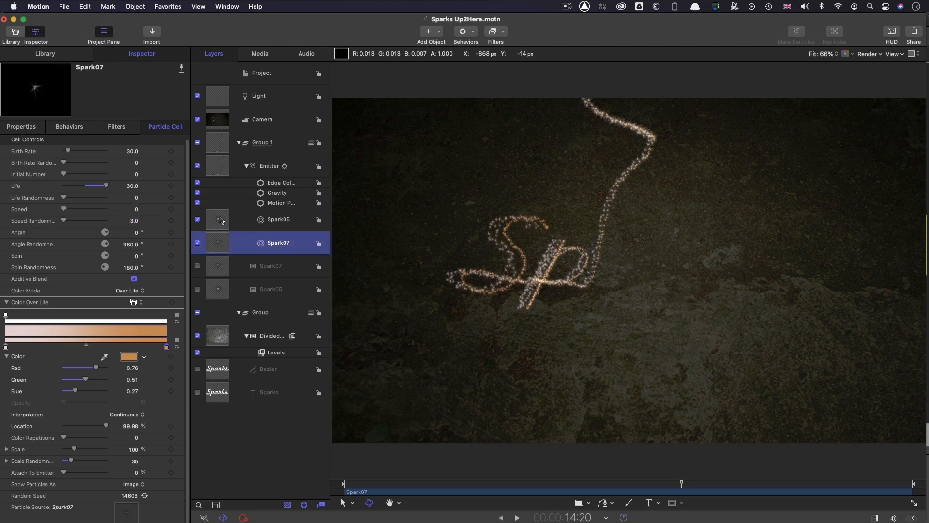
pyautogui.click(134, 213)
pyautogui.write('0')
pyautogui.press('Return')
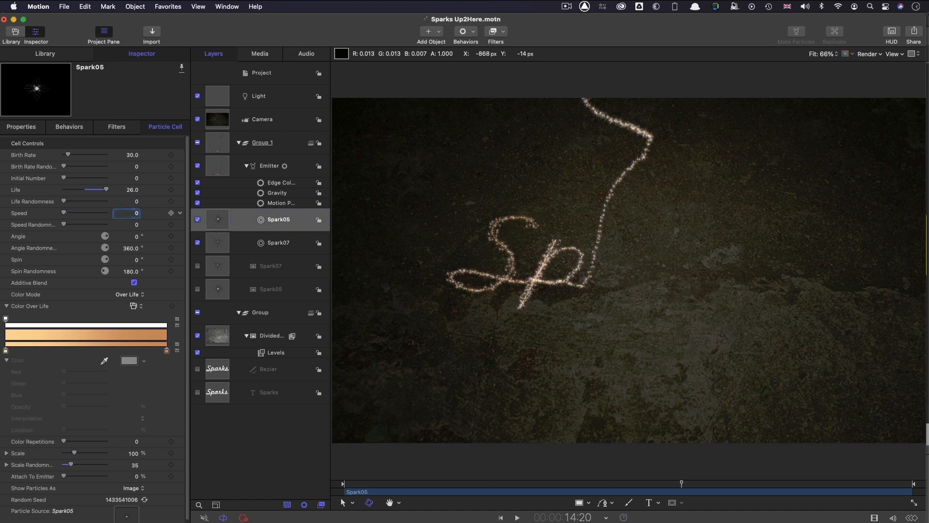
pyautogui.press('Tab')
pyautogui.write('2')
pyautogui.press('Return')
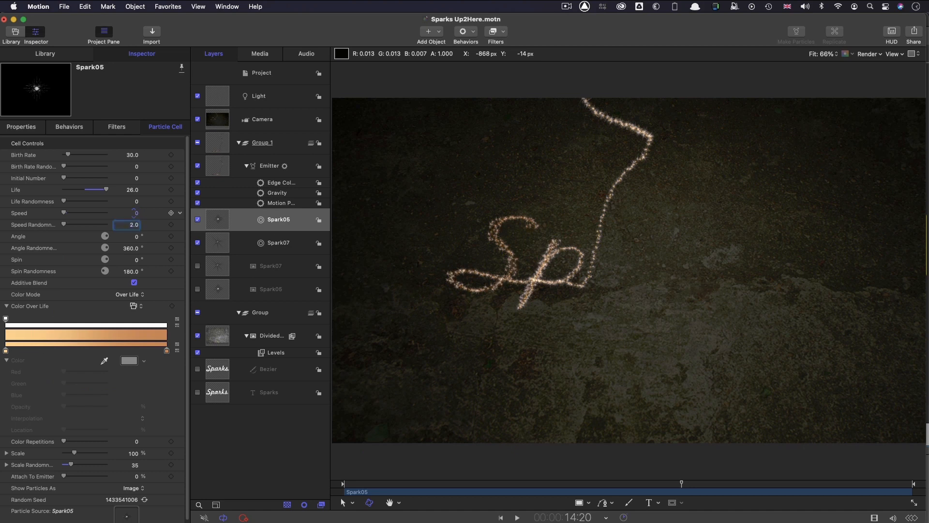
# Check the sparks at the end of the animation and reduce the Spark05 cell's speed randomness to 1
pyautogui.moveTo(681, 483); pyautogui.dragTo(923, 482)
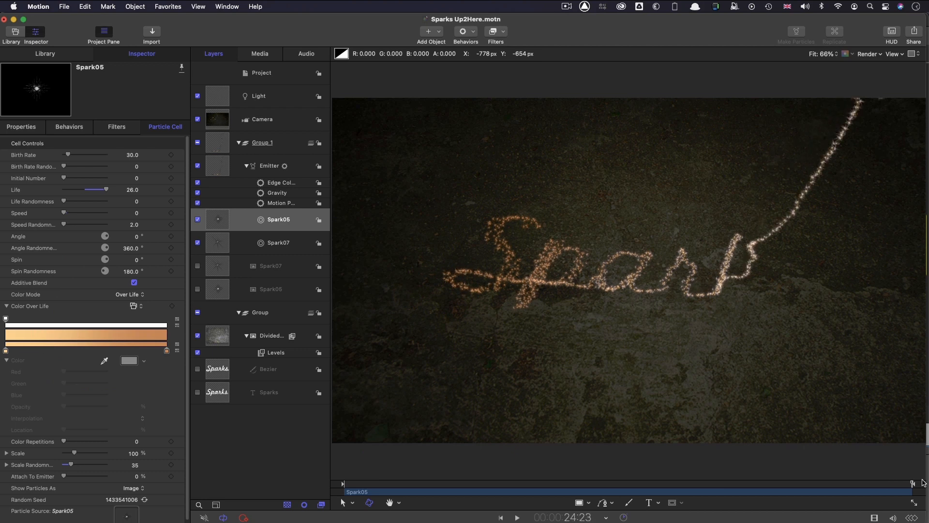
pyautogui.click(135, 224)
pyautogui.write('3')
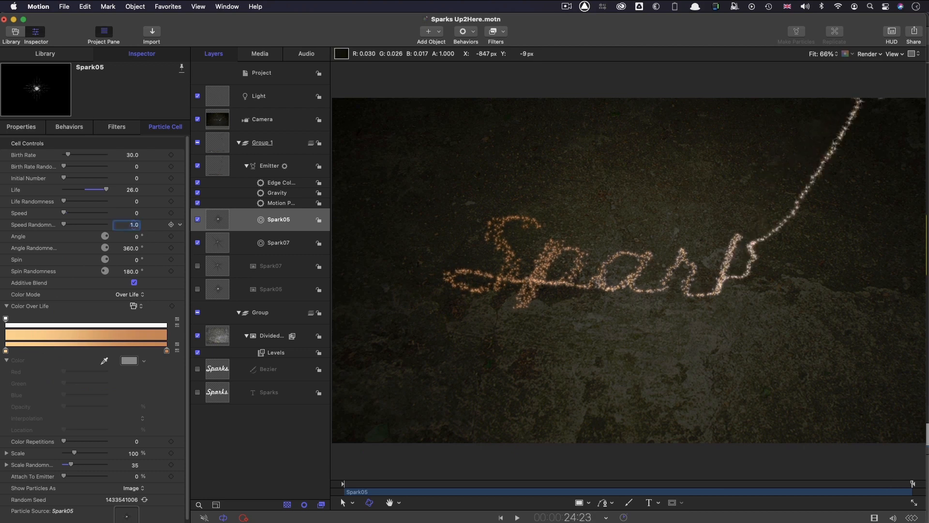
pyautogui.press('Return')
# Reduce the Spark07 cell's speed randomness to 2
pyautogui.click(217, 242)
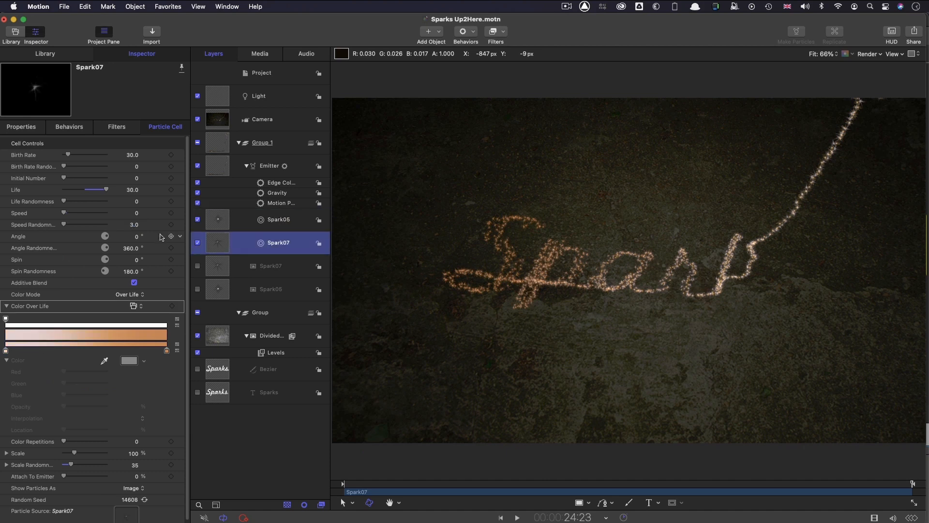
pyautogui.write('1')
pyautogui.press('Return')
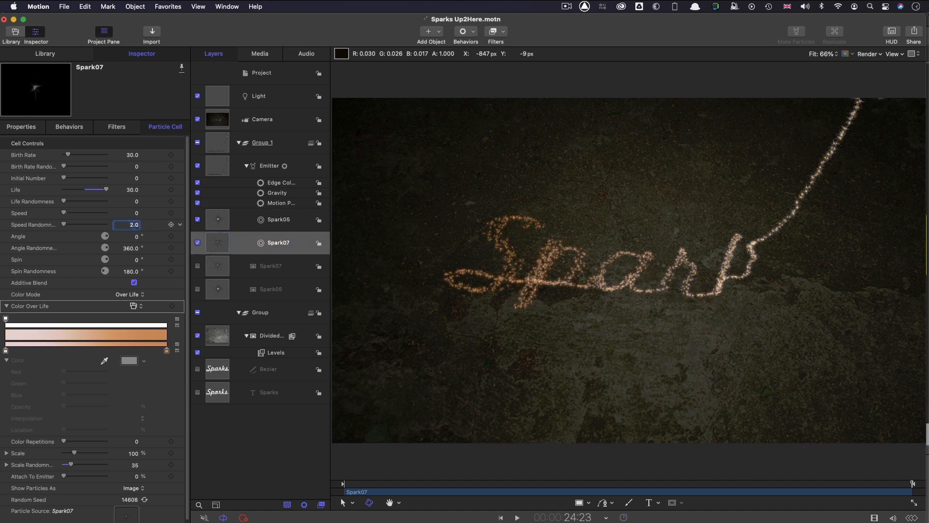
# Scrub through and play the animation to preview how the sparks spread and change color
pyautogui.click(220, 220)
pyautogui.moveTo(431, 483); pyautogui.dragTo(542, 499)
pyautogui.press('space')
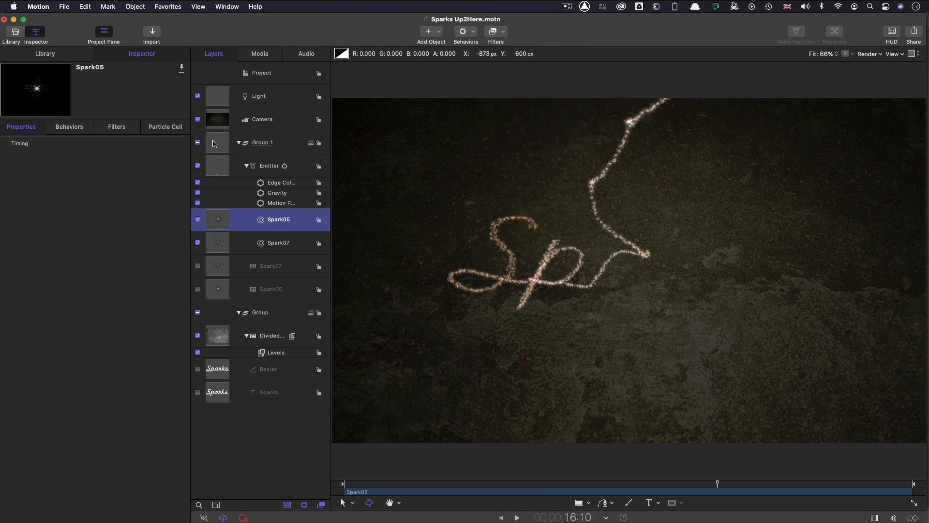
# Set Group 1's blend mode to Linear Dodge and apply the Neon glow filter to the group
pyautogui.click(218, 142)
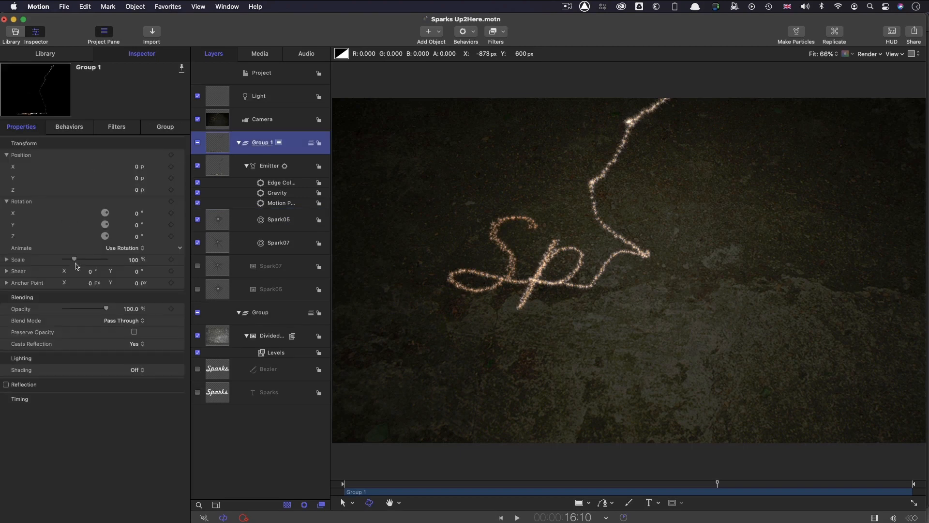
pyautogui.click(126, 322)
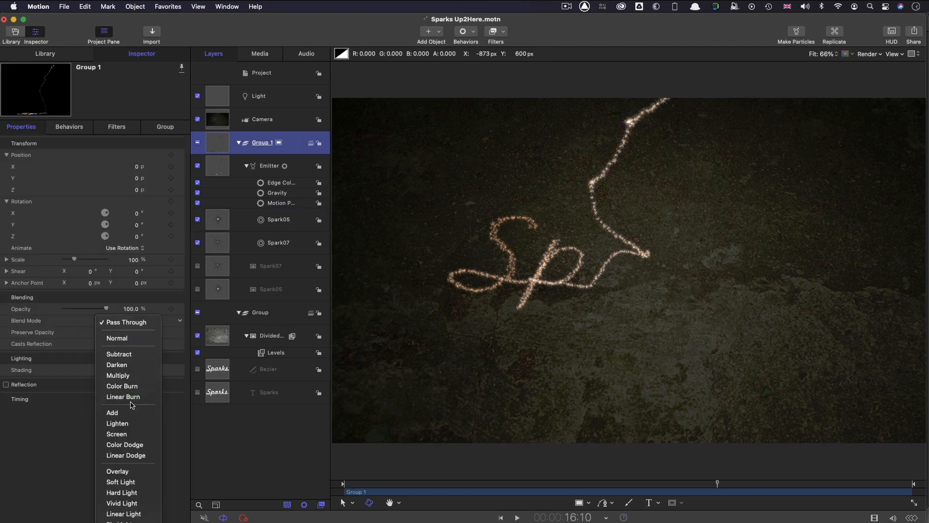
pyautogui.click(127, 455)
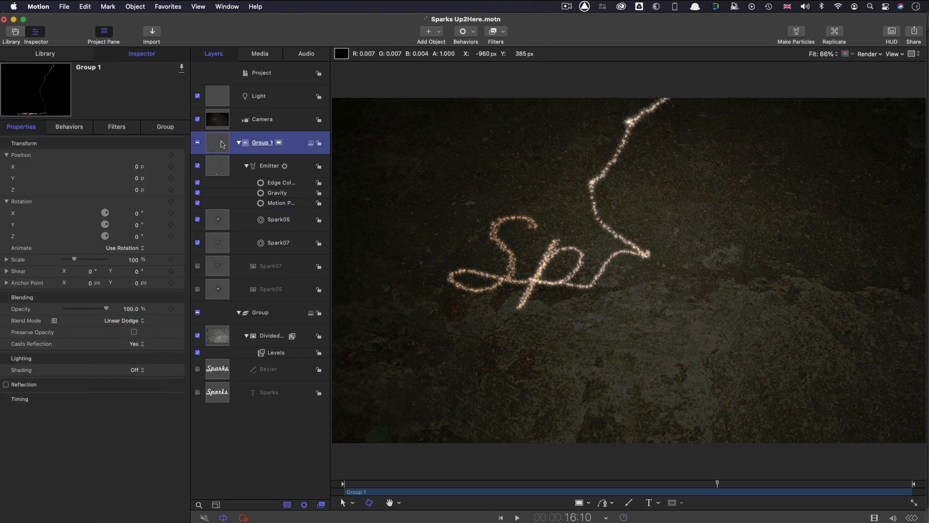
pyautogui.click(501, 33)
pyautogui.moveTo(502, 98)
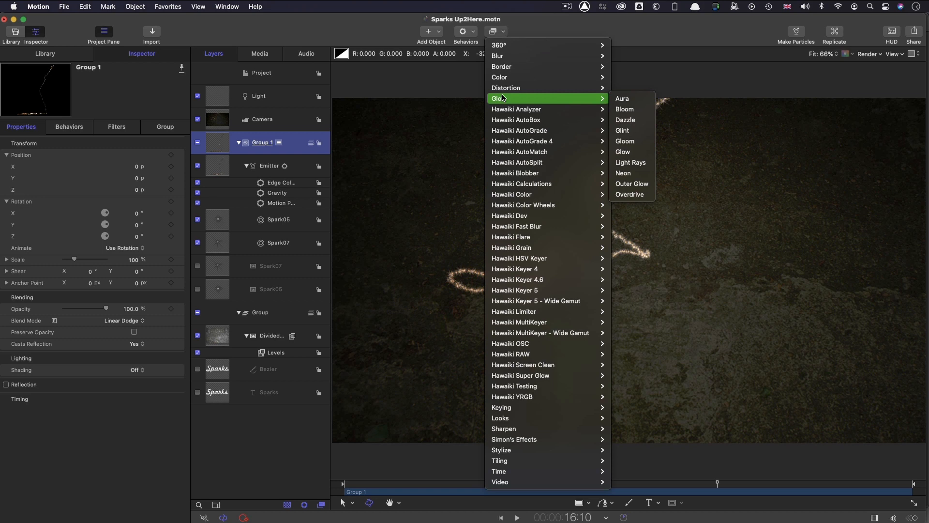
pyautogui.click(630, 176)
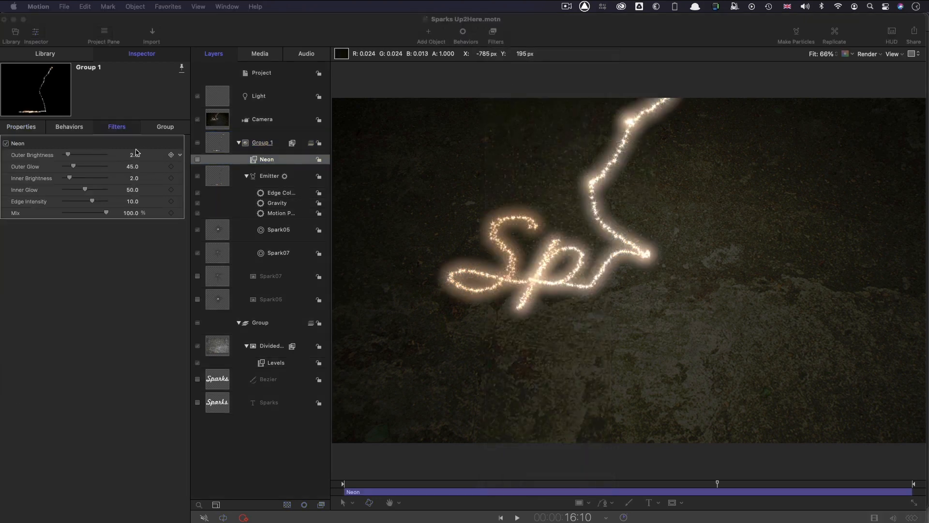
# Set the Neon filter's outer brightness to 0.5, outer glow to 100, inner brightness to 3 and inner glow to 65
pyautogui.click(134, 155)
pyautogui.write('.5')
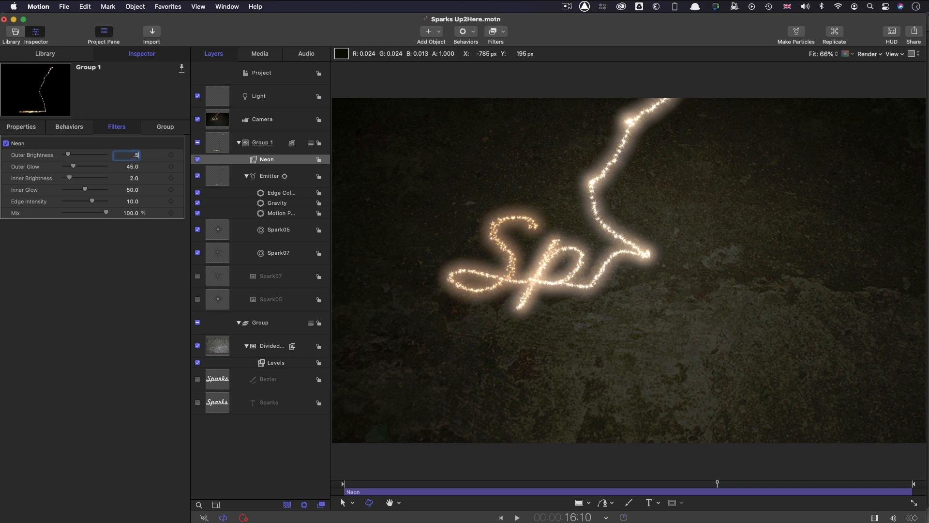
pyautogui.press('Tab')
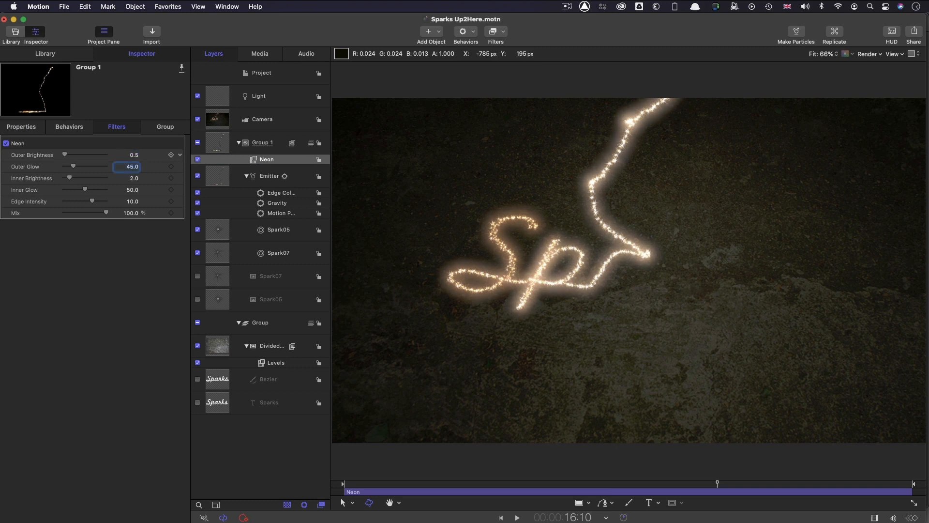
pyautogui.write('100')
pyautogui.press('Tab')
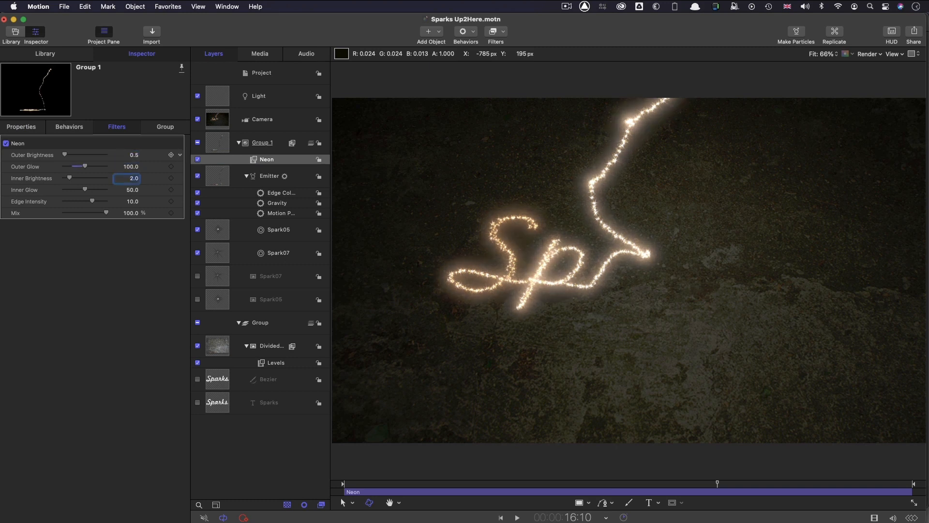
pyautogui.write('3.0')
pyautogui.press('Tab')
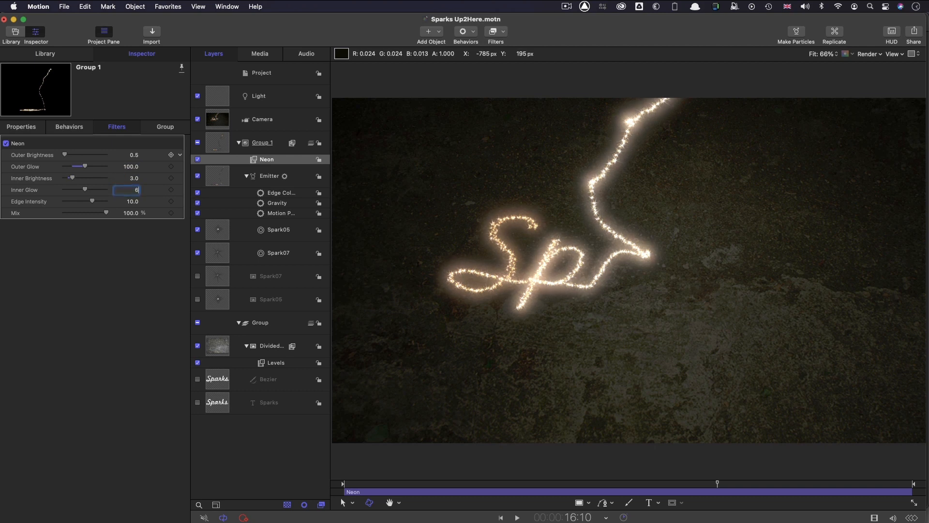
pyautogui.press('Return')
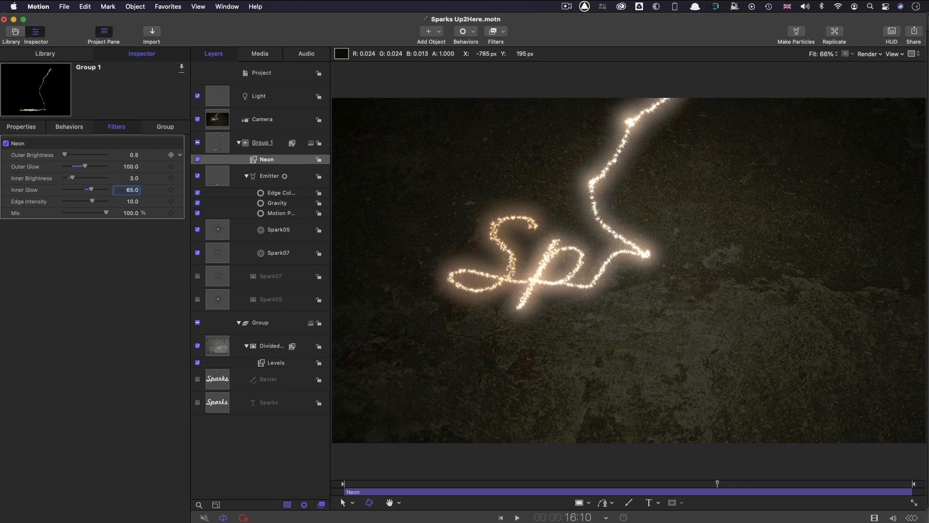
# Trim the emitter's Motion Path behavior to end at 14:00 and check the sparks beyond that point
pyautogui.click(217, 145)
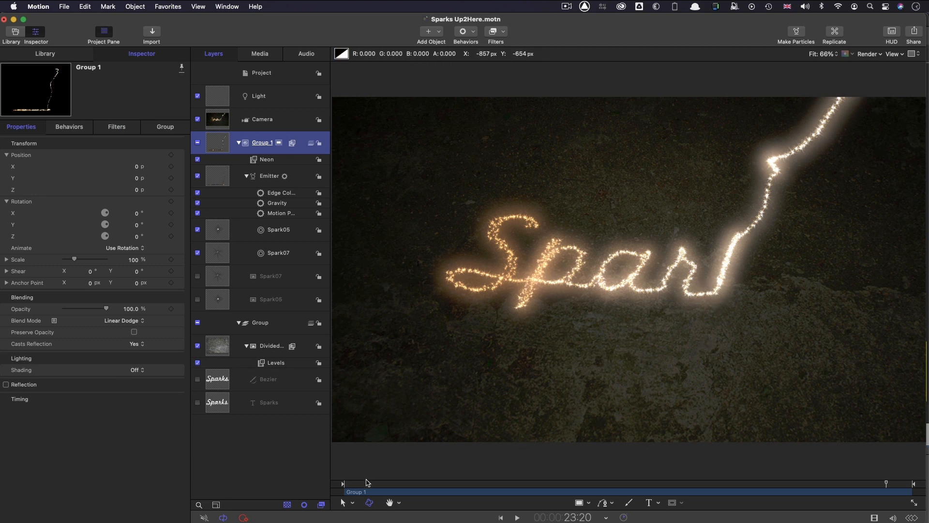
pyautogui.moveTo(365, 488); pyautogui.dragTo(664, 492)
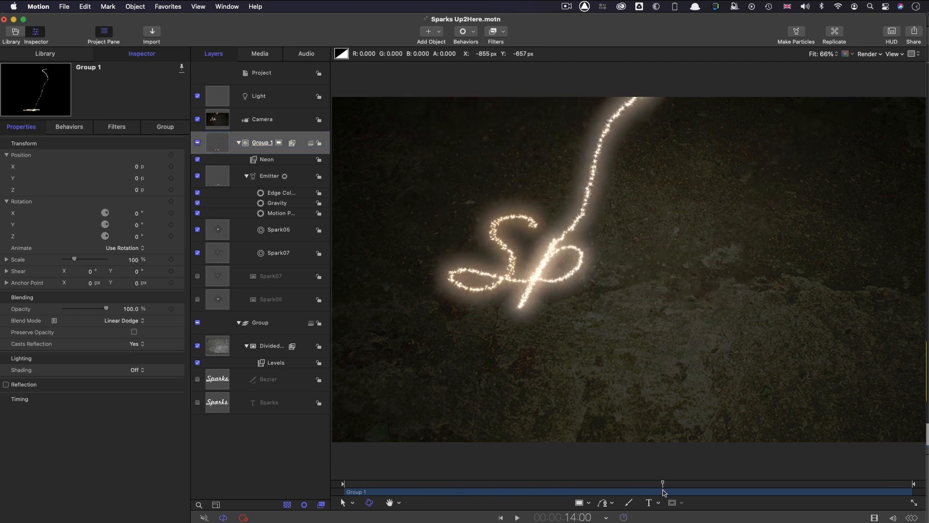
pyautogui.click(260, 214)
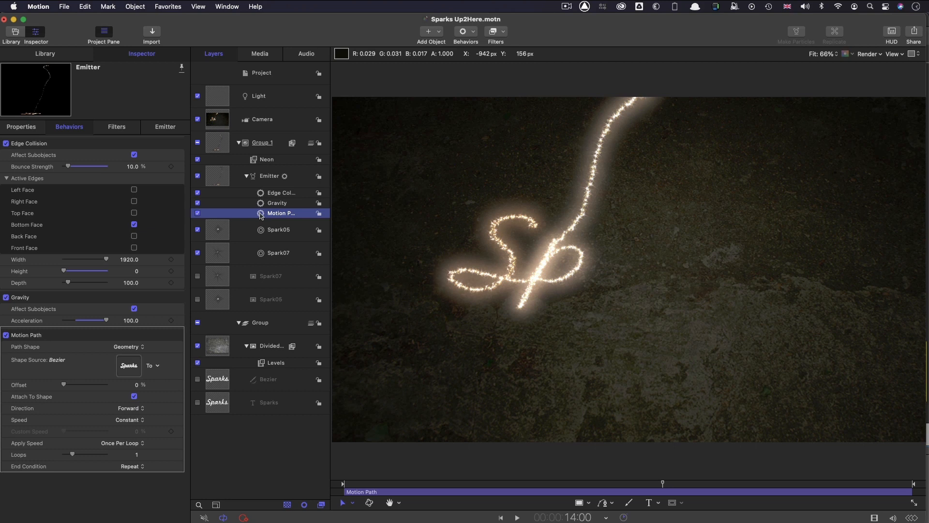
pyautogui.click(261, 216)
pyautogui.press('Escape')
pyautogui.press('o')
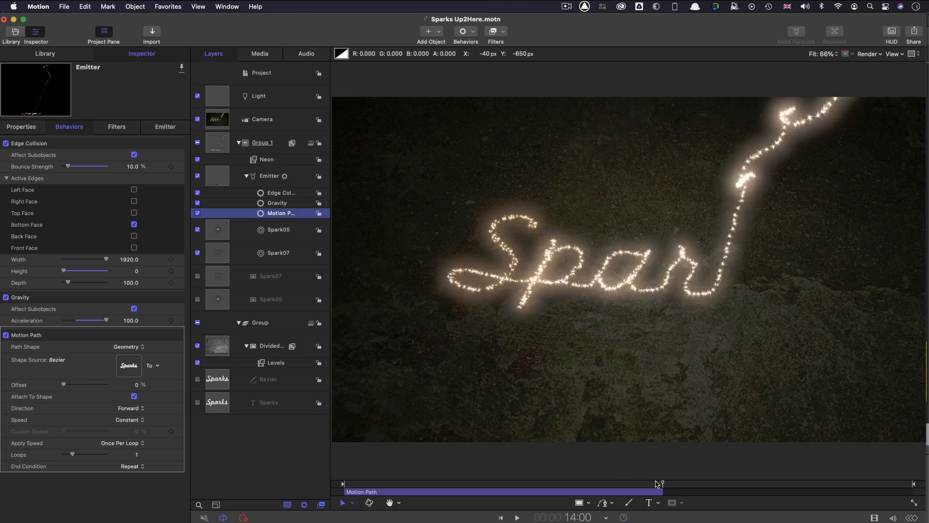
pyautogui.moveTo(661, 483); pyautogui.dragTo(785, 501)
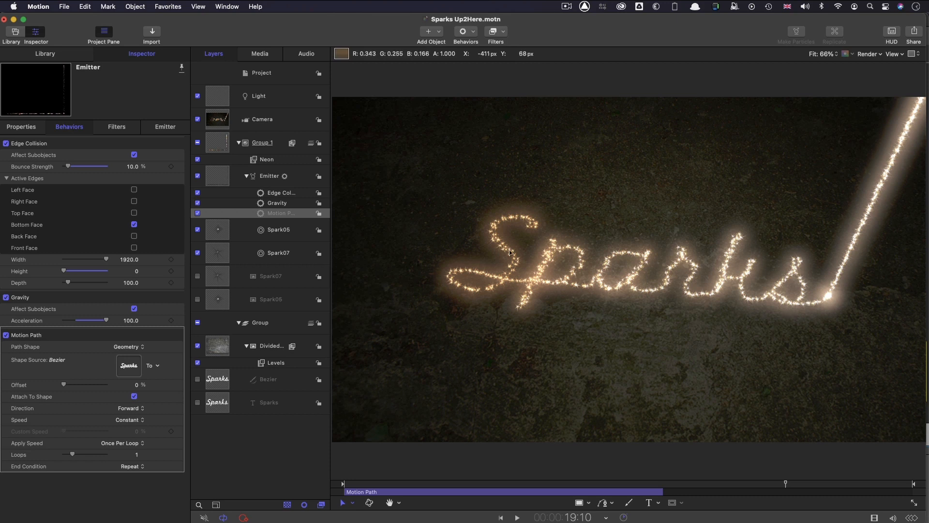
# Keyframe the Spark05 cell's birth rate at 60 and its birth rate randomness at 30 at 13:00
pyautogui.click(220, 176)
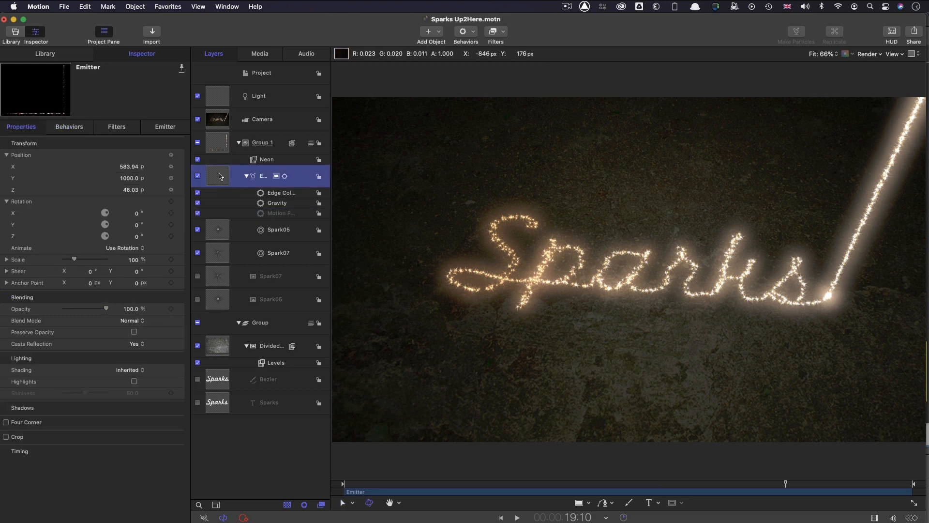
pyautogui.click(165, 127)
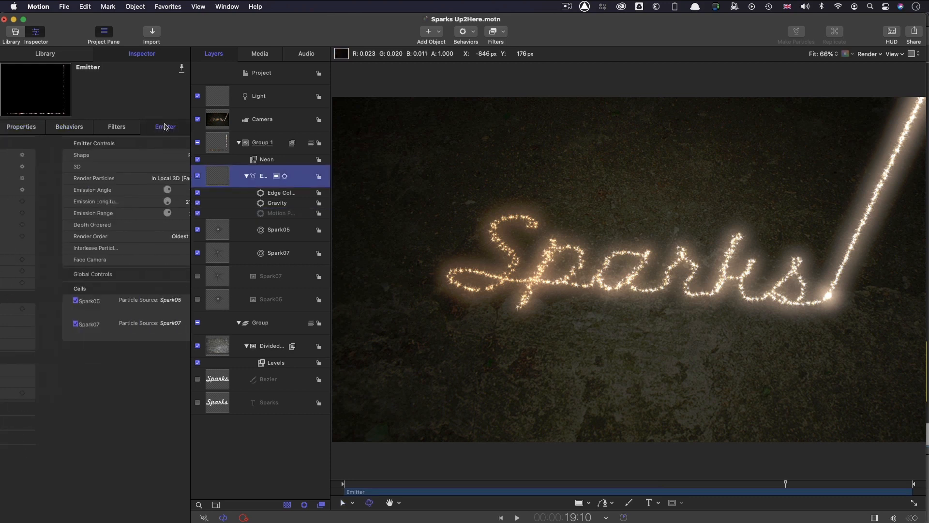
pyautogui.click(215, 231)
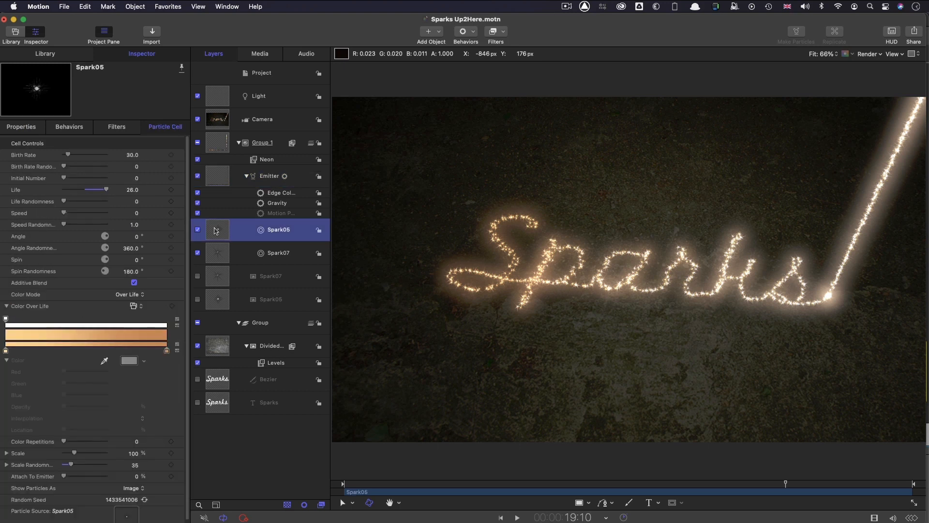
pyautogui.click(571, 518)
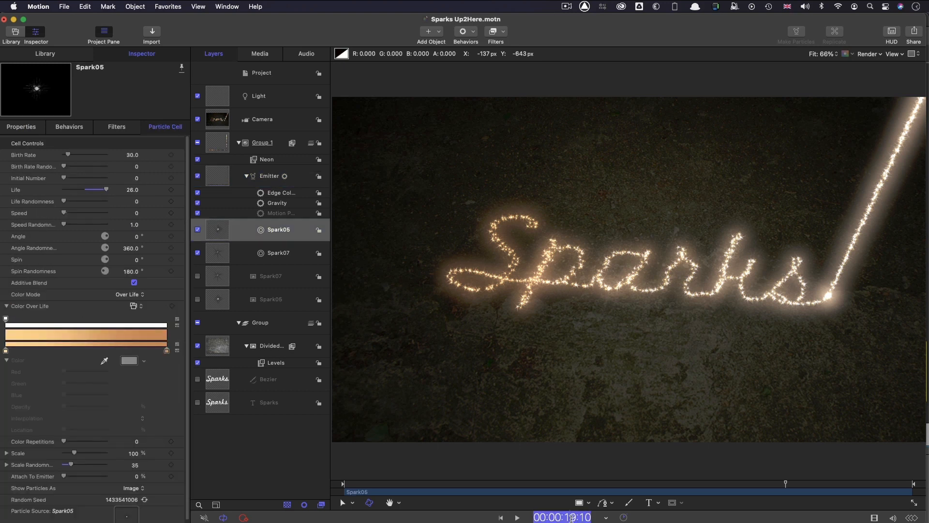
pyautogui.write('1300')
pyautogui.press('Return')
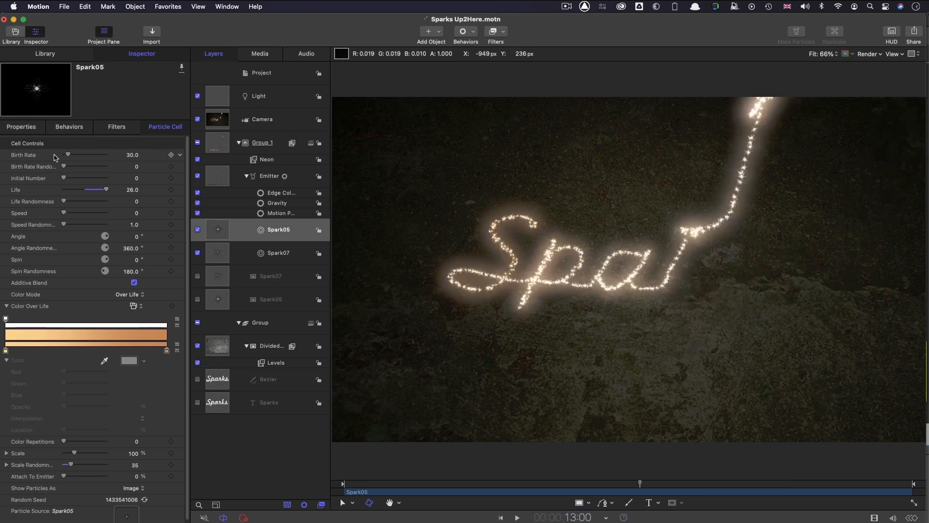
pyautogui.click(172, 155)
pyautogui.click(132, 154)
pyautogui.write('60')
pyautogui.press('Tab')
pyautogui.write('30')
pyautogui.press('Return')
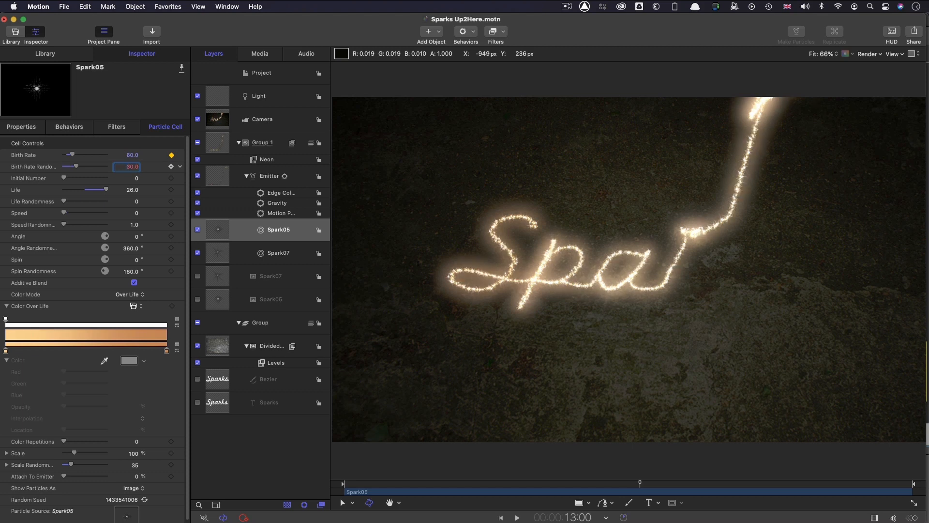
# Keyframe the Spark05 cell's birth rate and birth rate randomness to 0 at 16:00
pyautogui.click(573, 517)
pyautogui.write('1600')
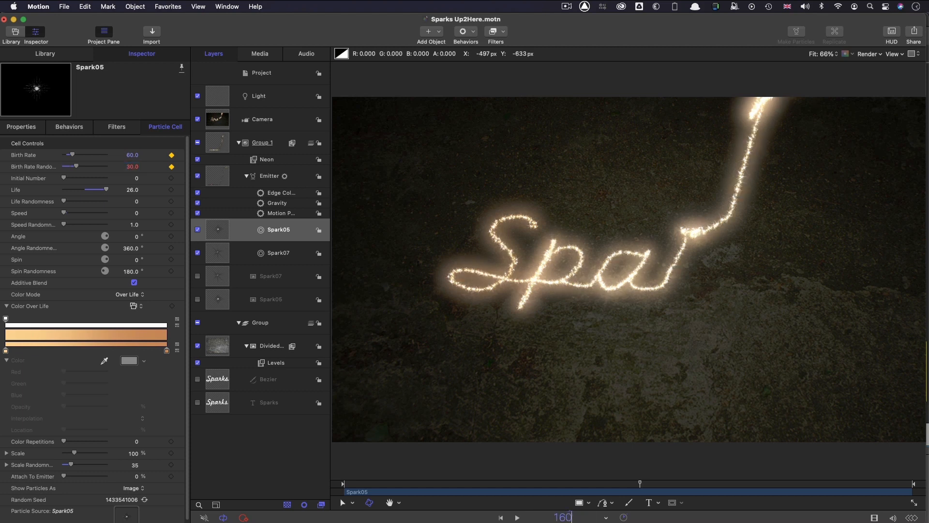
pyautogui.press('Return')
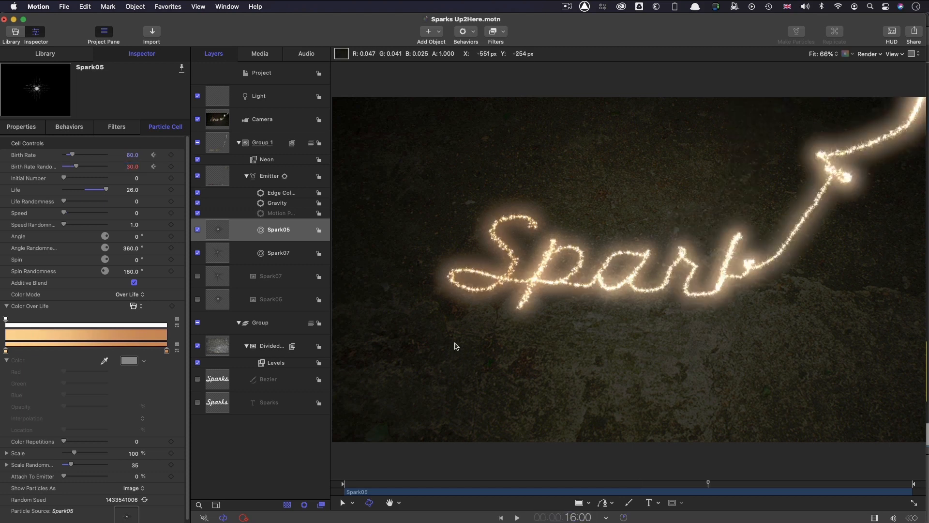
pyautogui.moveTo(72, 155); pyautogui.dragTo(21, 168)
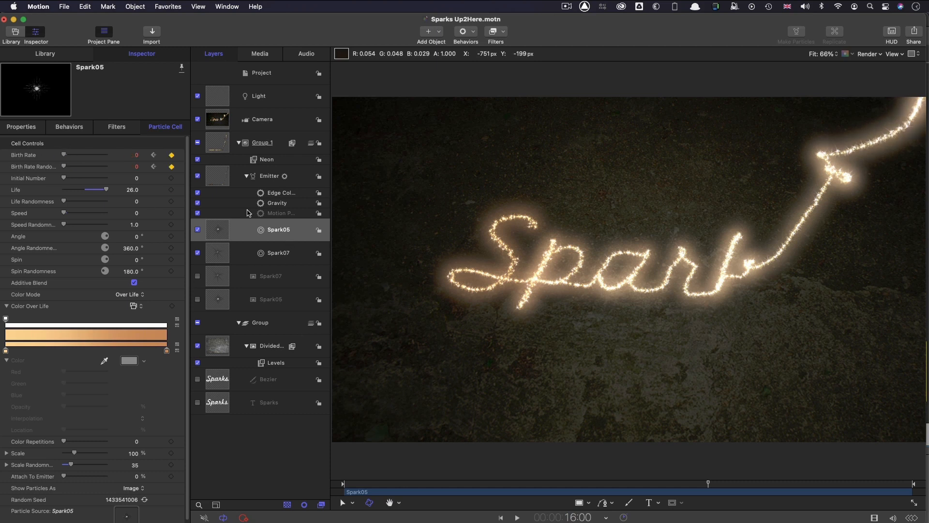
# Keyframe the Spark07 cell's birth rate at 60 and its birth rate randomness at 30 at 13:00
pyautogui.click(153, 155)
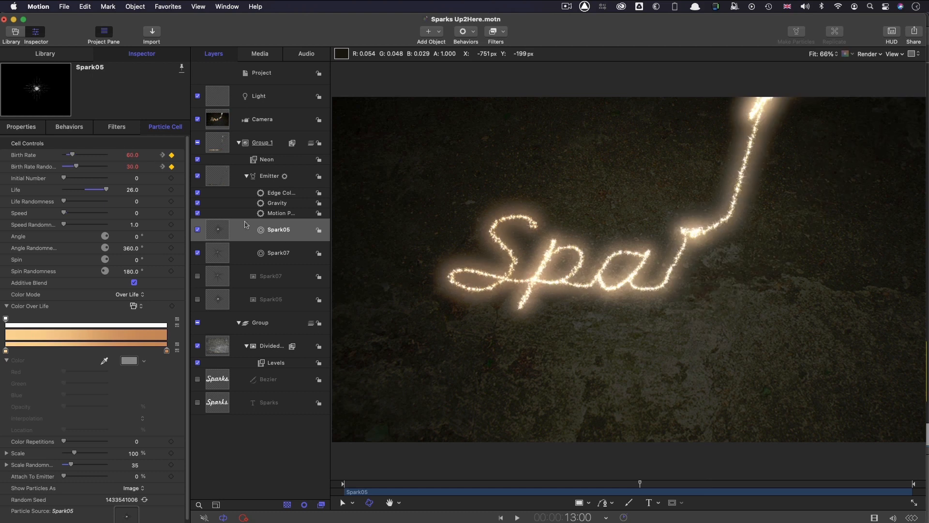
pyautogui.click(220, 254)
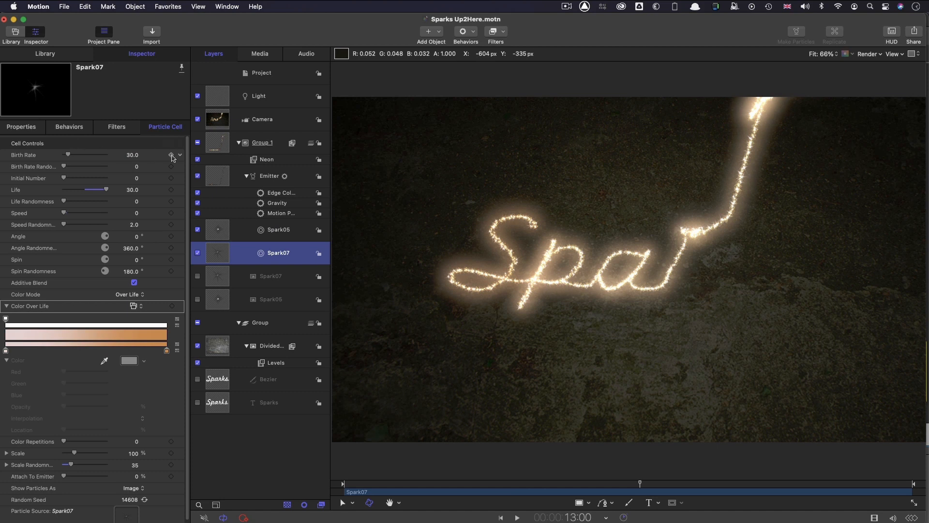
pyautogui.click(172, 155)
pyautogui.click(171, 167)
pyautogui.click(135, 156)
pyautogui.write('60')
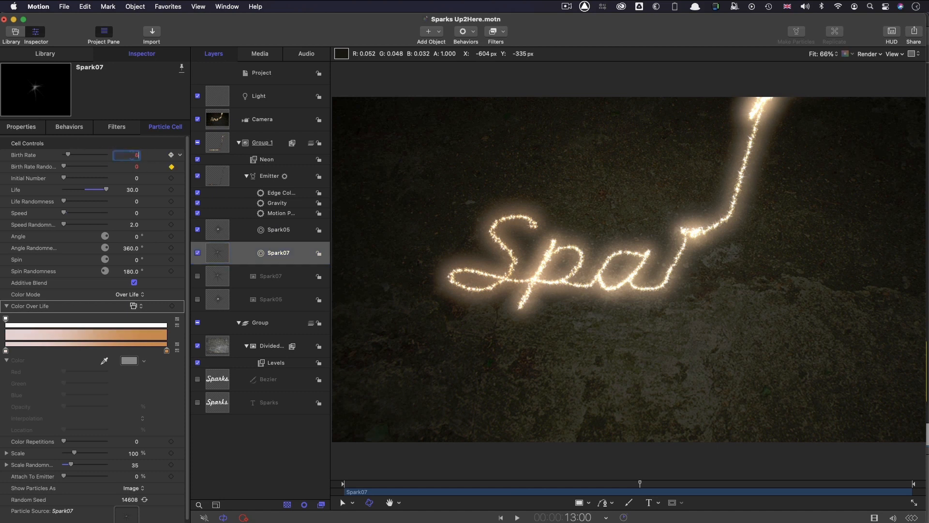
pyautogui.press('Tab')
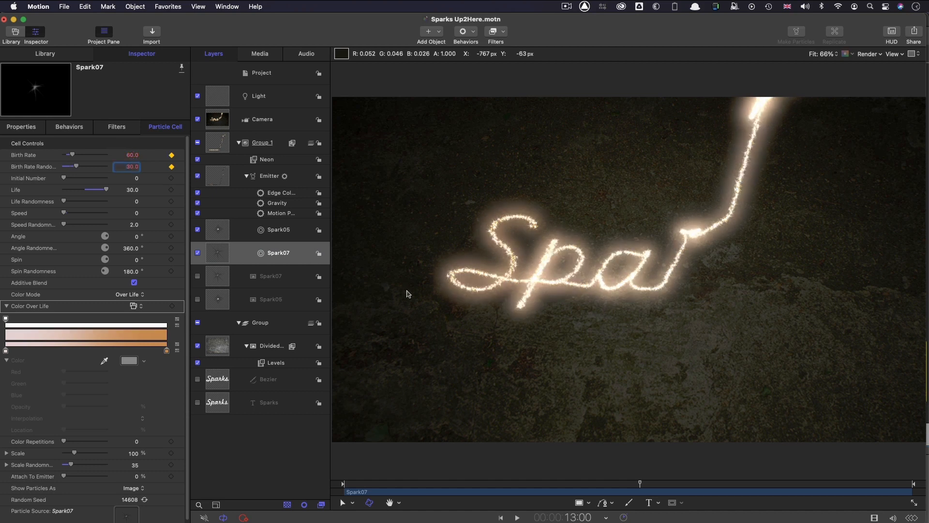
pyautogui.press('Return')
# Keyframe the Spark07 cell's birth rate and birth rate randomness to 0 at 16:00, and check how the sparks die out
pyautogui.press('Right')
pyautogui.press('Right')
pyautogui.press('Right')
pyautogui.click(131, 155)
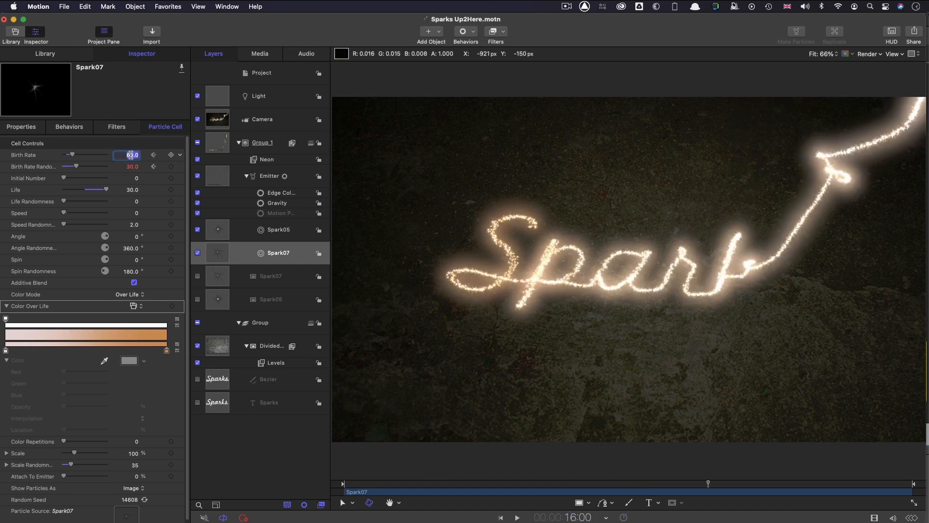
pyautogui.write('0')
pyautogui.press('Tab')
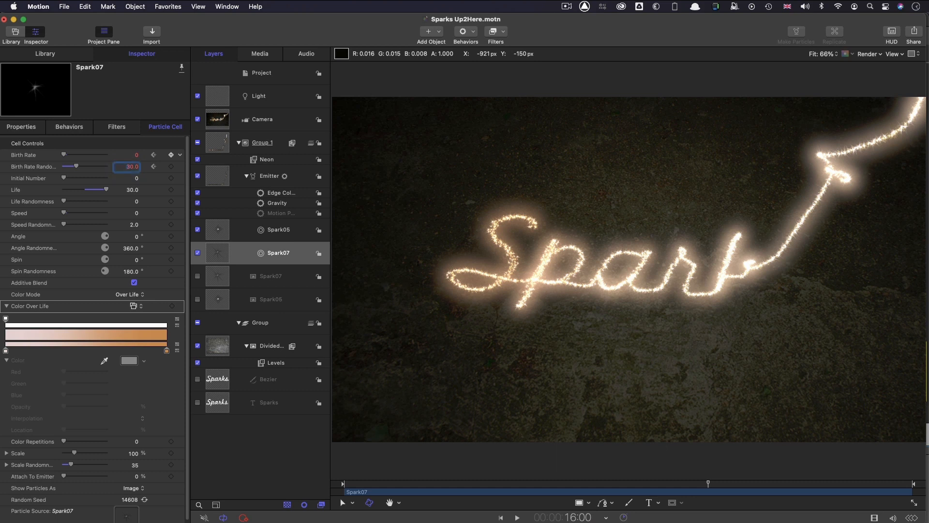
pyautogui.write('0')
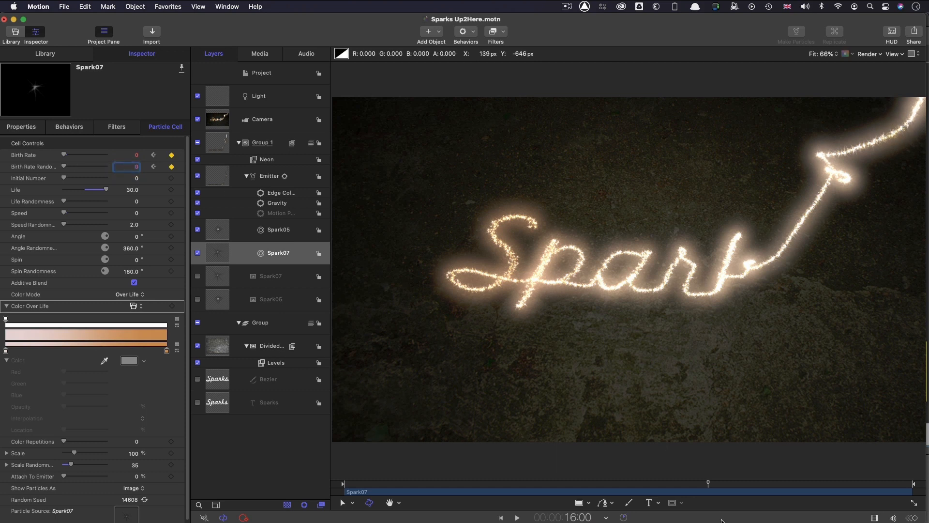
pyautogui.moveTo(707, 484)
pyautogui.mouseDown()
pyautogui.moveTo(821, 494)
pyautogui.moveTo(732, 496)
pyautogui.moveTo(818, 499)
pyautogui.mouseUp()
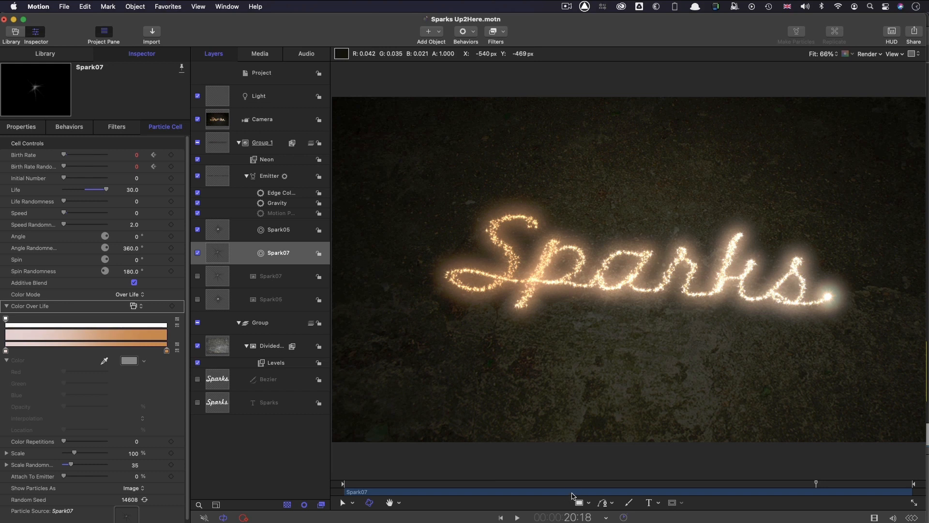
pyautogui.click(573, 484)
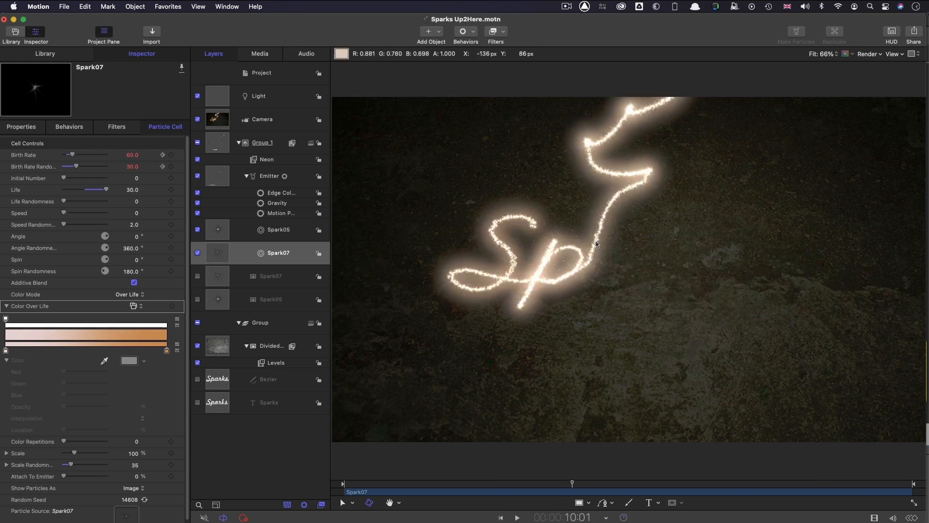
# Add a second light to the project above the existing one
pyautogui.click(225, 103)
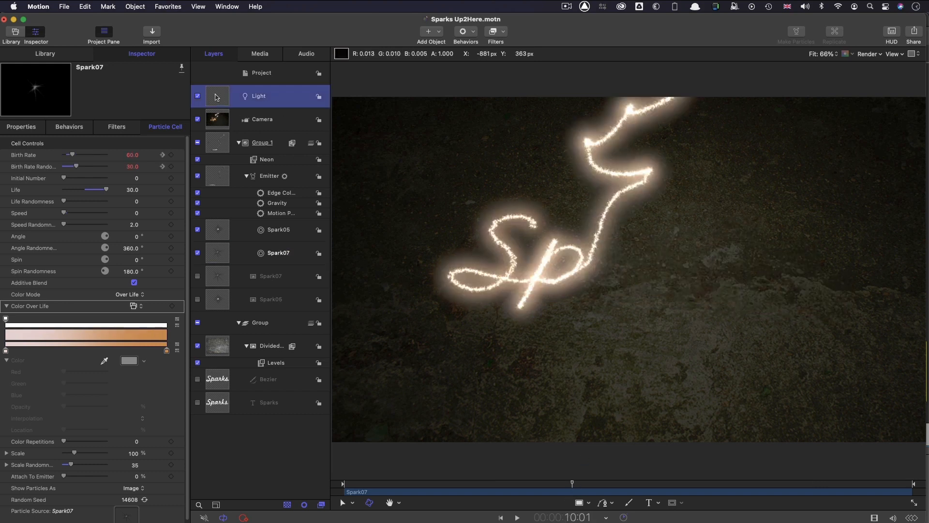
pyautogui.click(441, 35)
pyautogui.click(445, 71)
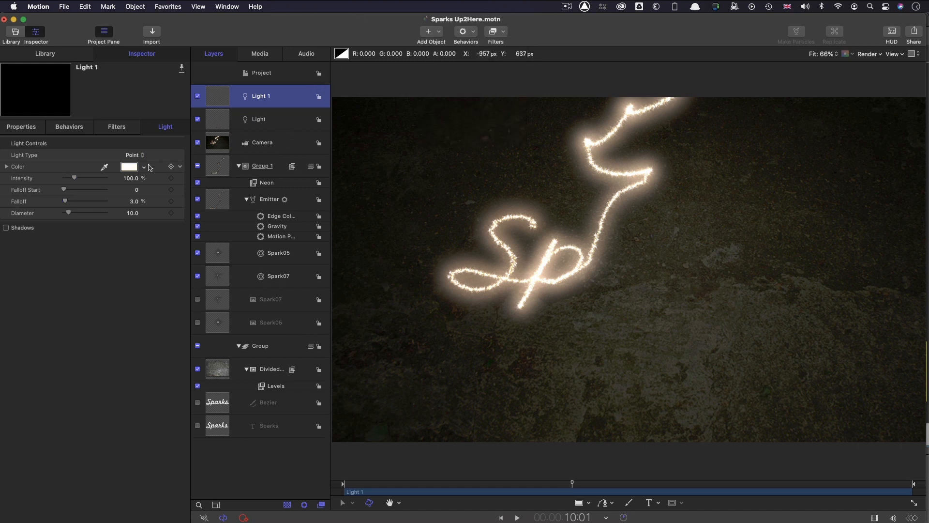
# Set Light 1's intensity to 1000% and its falloff to 10%
pyautogui.click(130, 178)
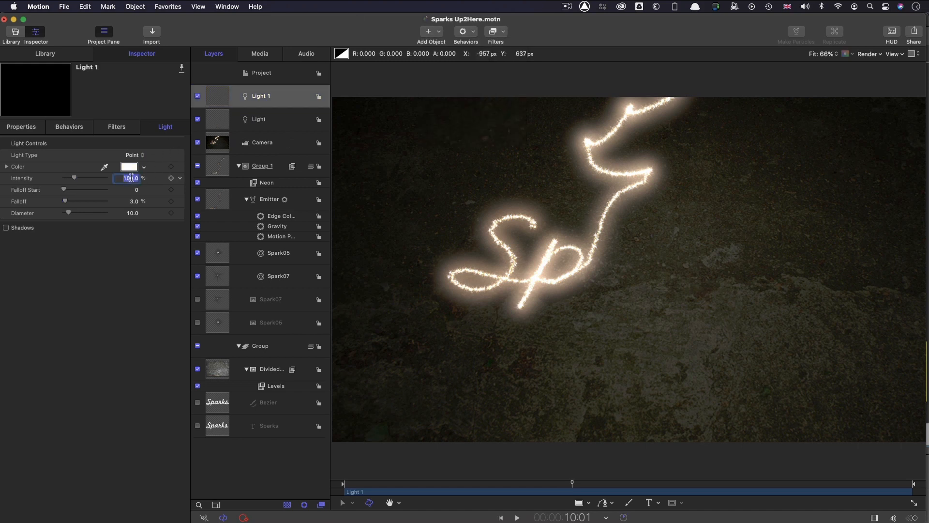
pyautogui.write('10')
pyautogui.press('Return')
pyautogui.press('Tab')
pyautogui.press('Tab')
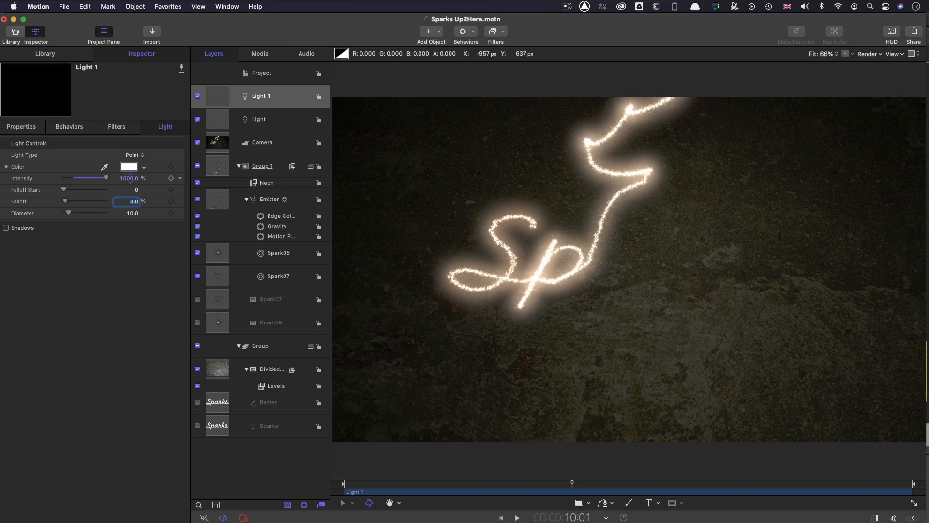
pyautogui.write('10')
# Try driving Light 1's position with a Link parameter behavior that uses the Emitter as its source object
pyautogui.click(32, 128)
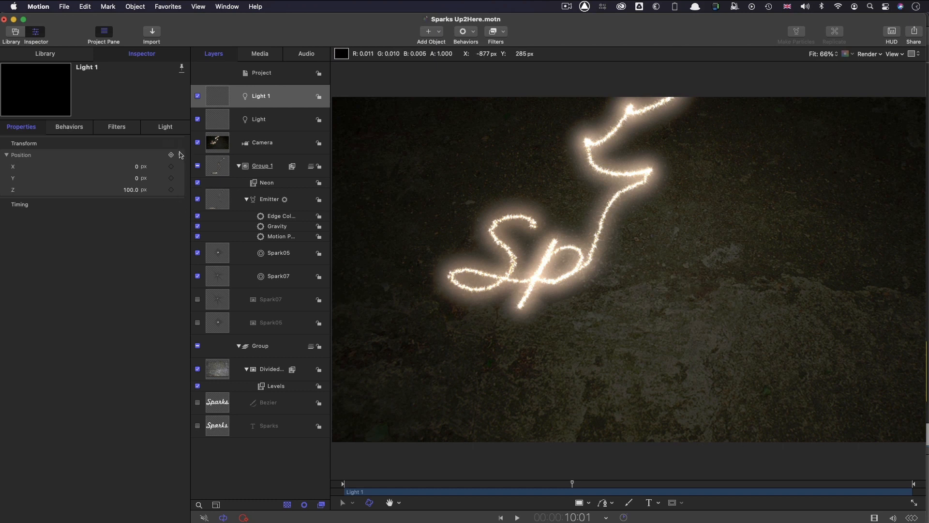
pyautogui.click(180, 155)
pyautogui.moveTo(227, 253)
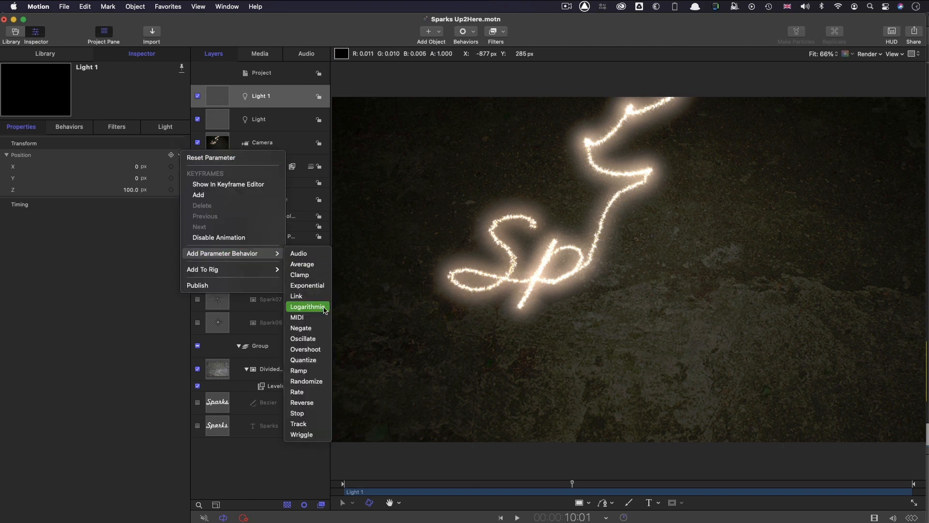
pyautogui.click(325, 300)
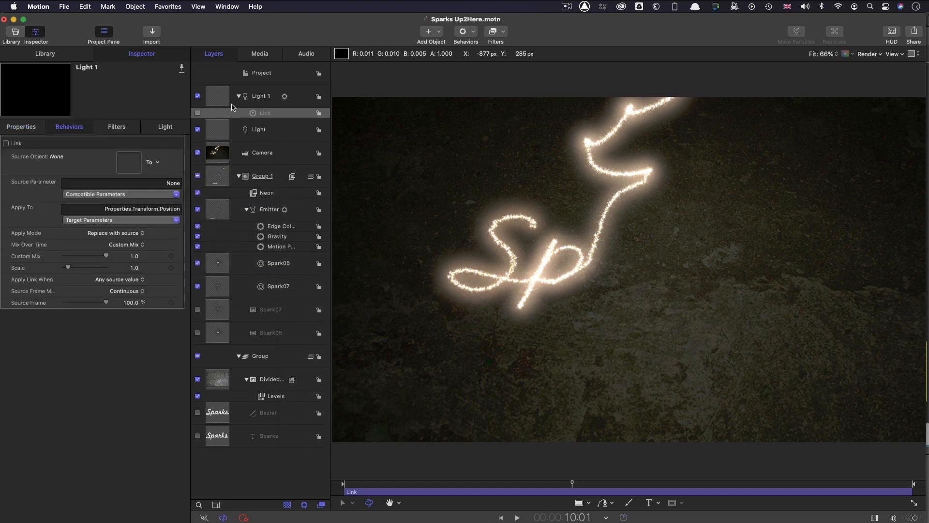
pyautogui.moveTo(199, 207); pyautogui.dragTo(129, 162)
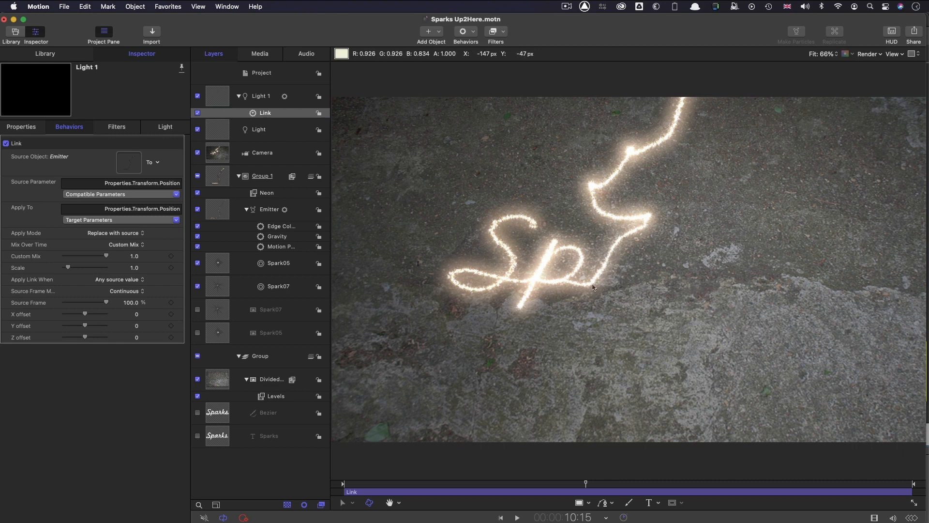
# Try a Y offset of -975 on Light 1's Link behavior, check the light's movement over time, and delete the behavior
pyautogui.click(137, 326)
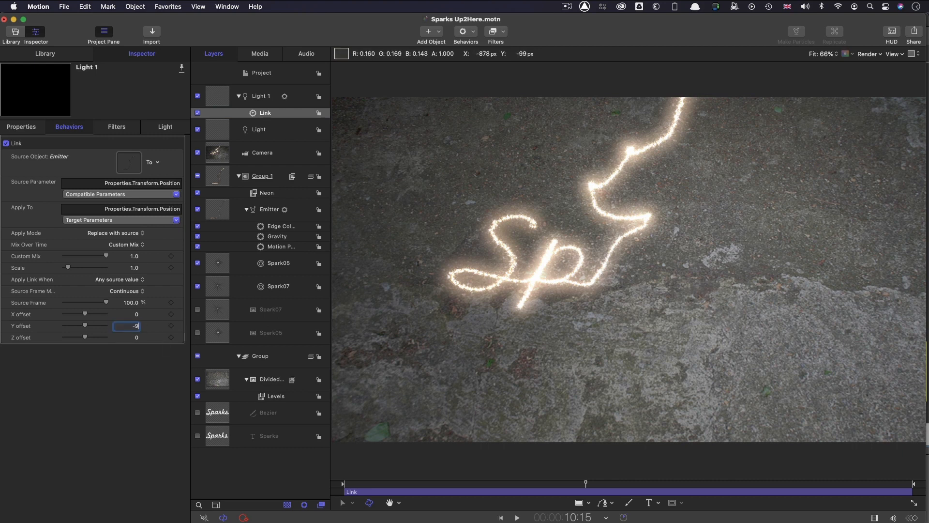
pyautogui.write('-975')
pyautogui.press('Return')
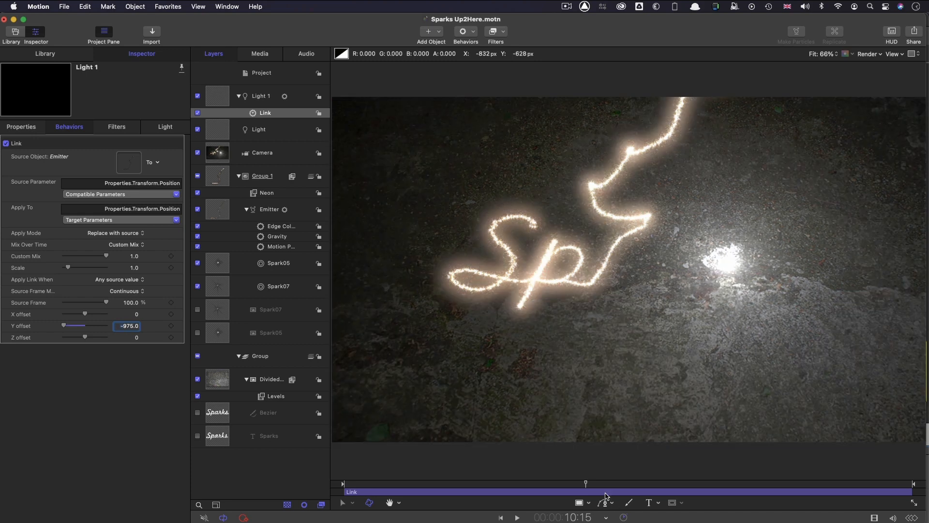
pyautogui.moveTo(589, 485); pyautogui.dragTo(633, 483)
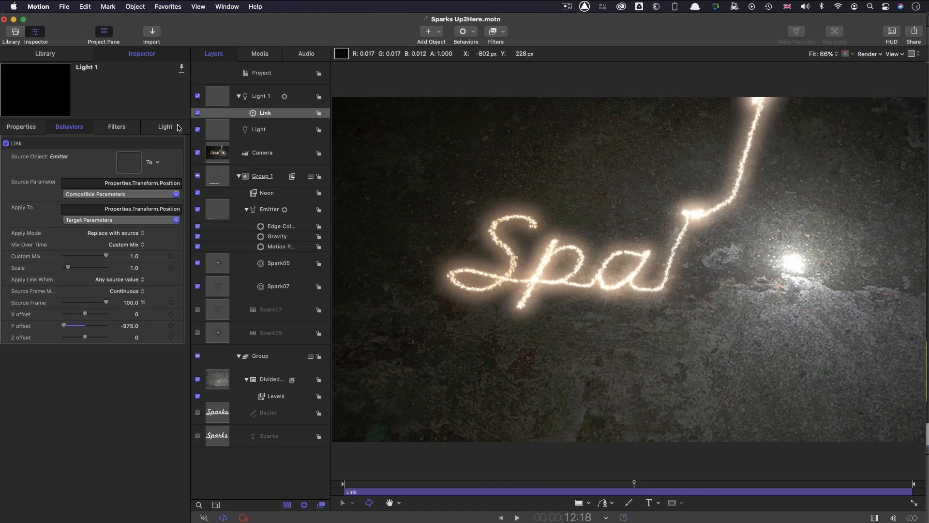
pyautogui.rightClick(252, 114)
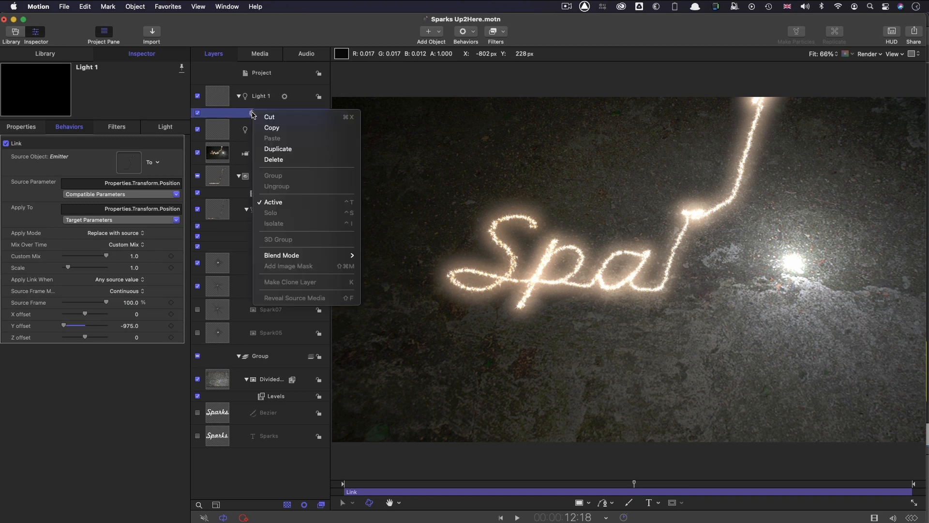
pyautogui.click(286, 162)
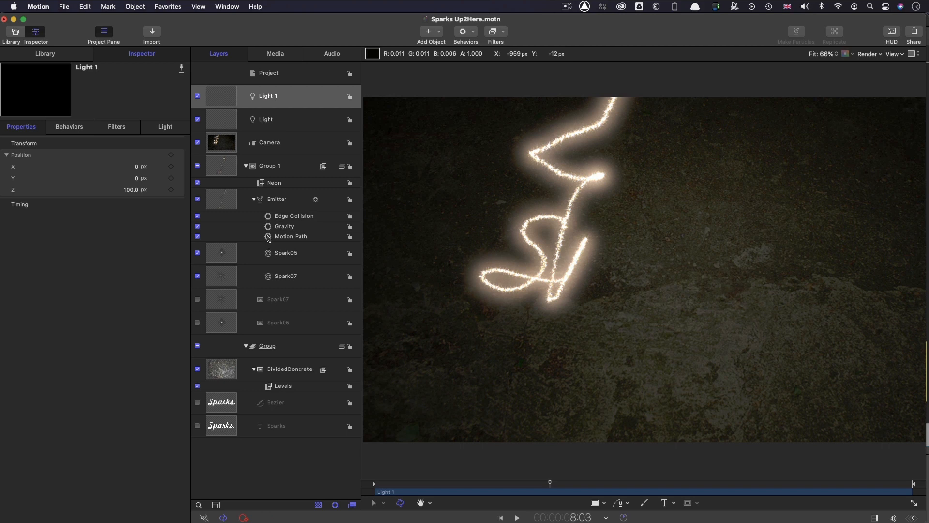
# Copy the Emitter's Motion Path behavior onto Light 1
pyautogui.click(269, 237)
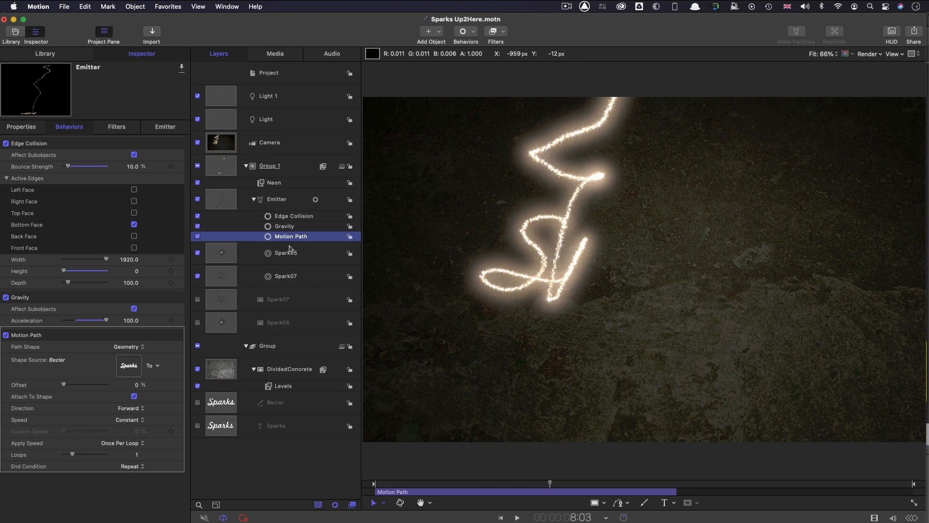
pyautogui.click(221, 98)
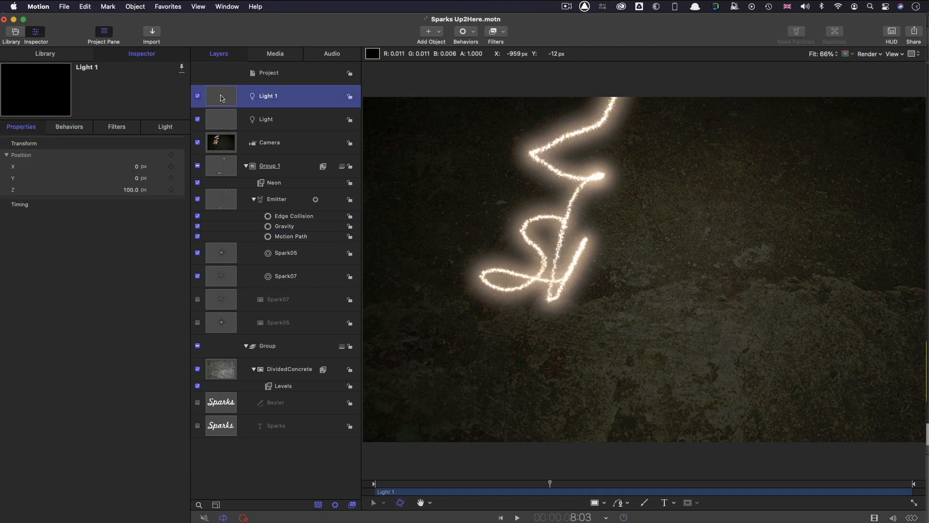
pyautogui.press('super+v')
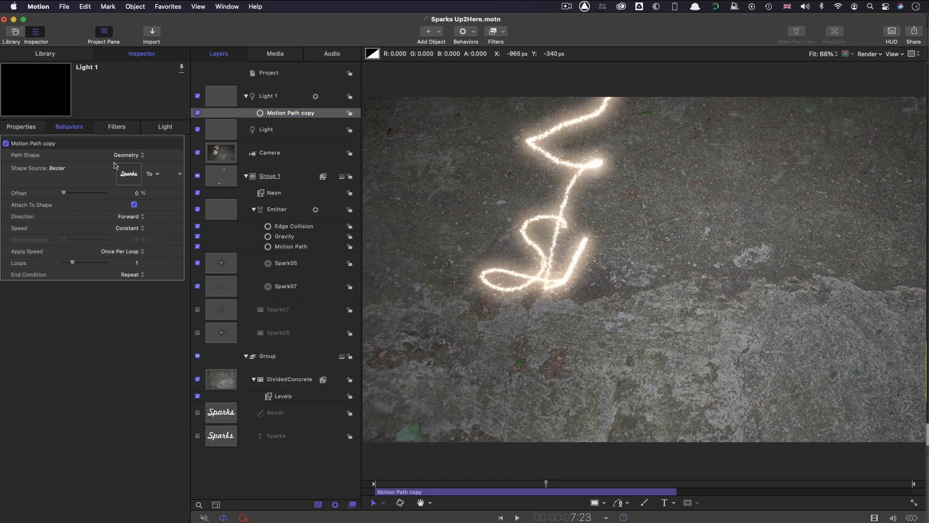
# Duplicate the Bezier shape and name the two shapes Bezier Light and Bezier Sparks
pyautogui.click(22, 127)
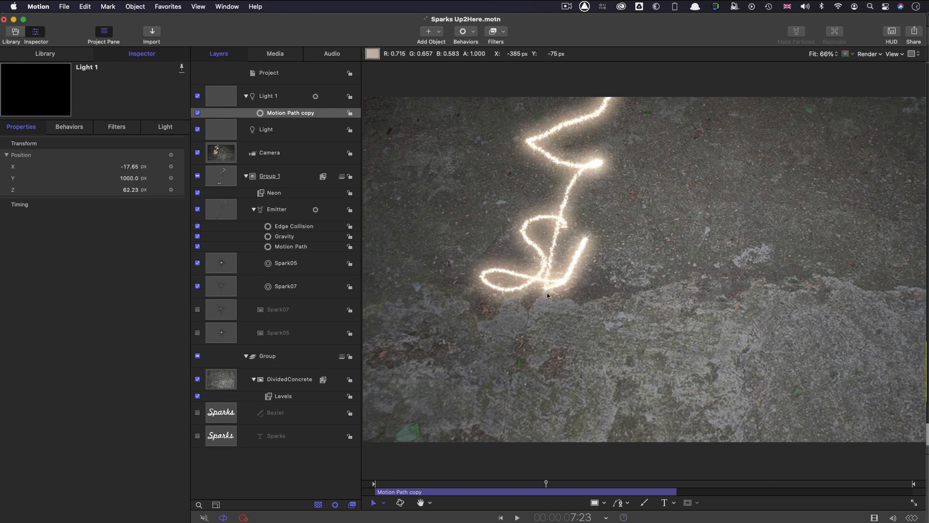
pyautogui.click(224, 412)
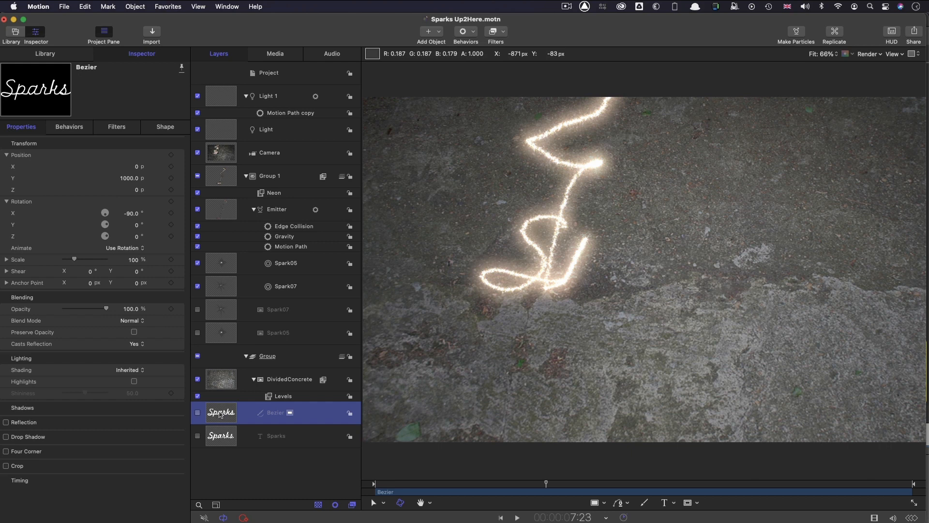
pyautogui.rightClick(220, 411)
pyautogui.click(252, 422)
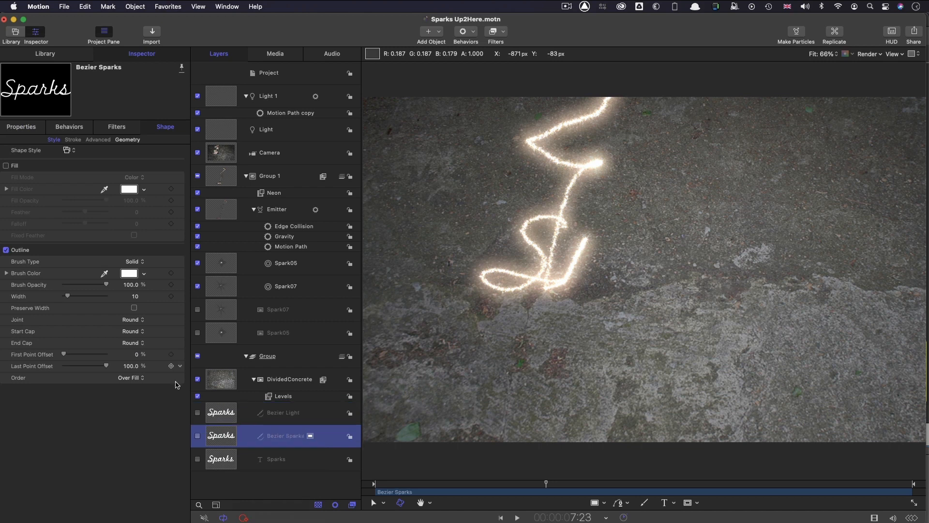
# Set the Y position of the Bezier Light shape to 25
pyautogui.click(226, 412)
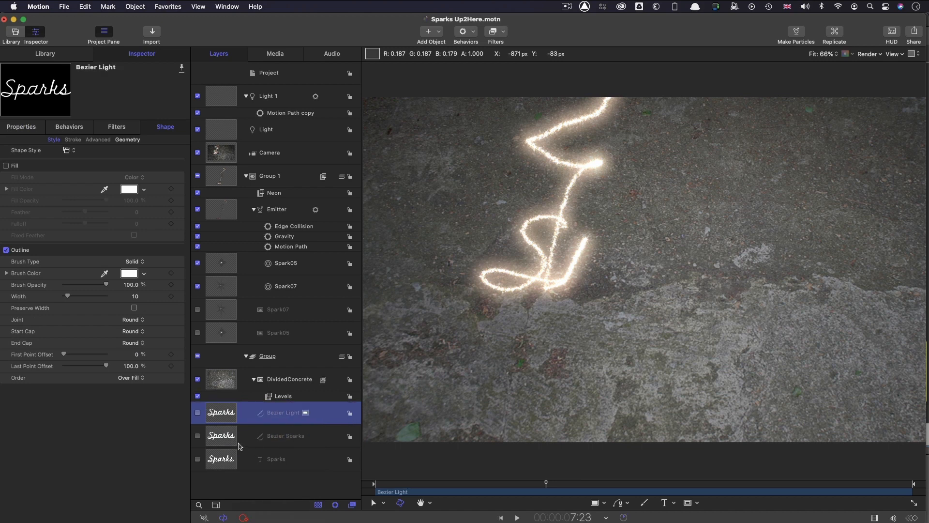
pyautogui.click(289, 437)
pyautogui.click(216, 415)
pyautogui.click(27, 128)
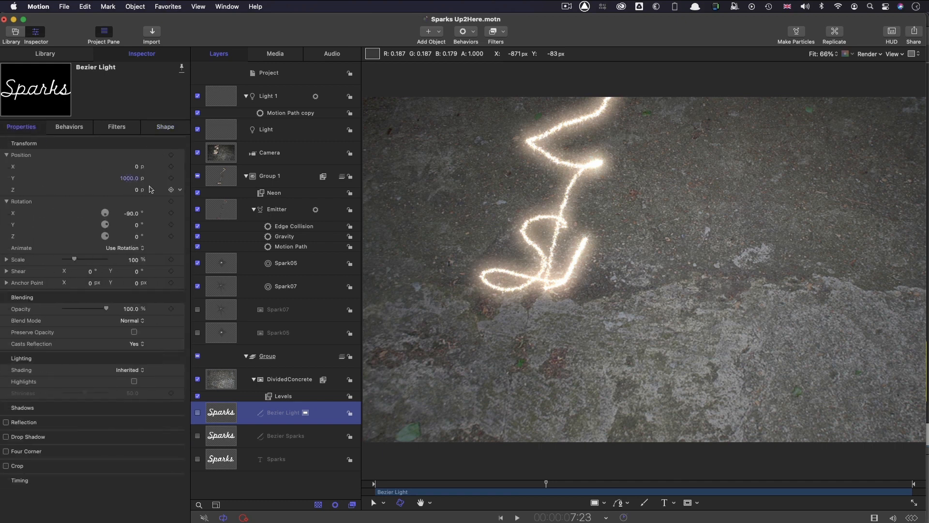
pyautogui.click(129, 178)
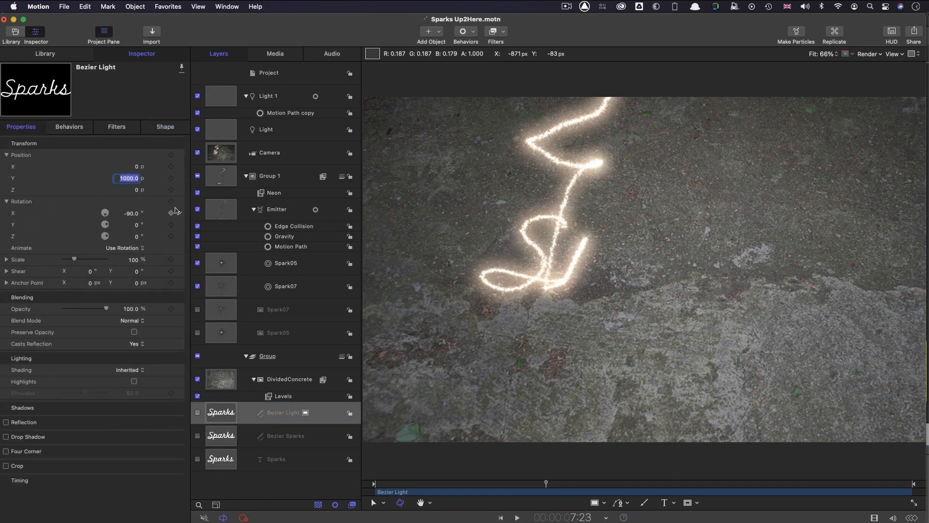
pyautogui.write('25')
pyautogui.press('Return')
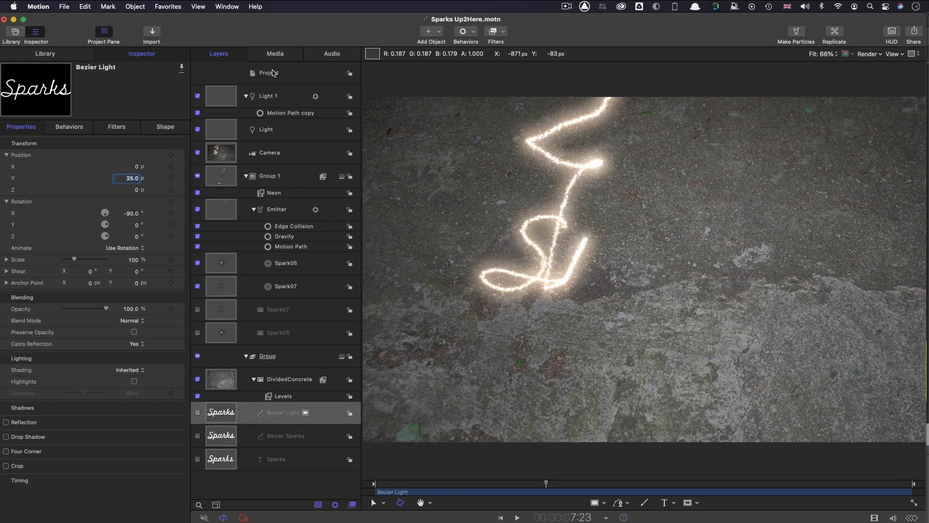
# Make Bezier Light the shape source of Light 1's Motion Path copy, and check the light's movement against the sparks
pyautogui.click(260, 113)
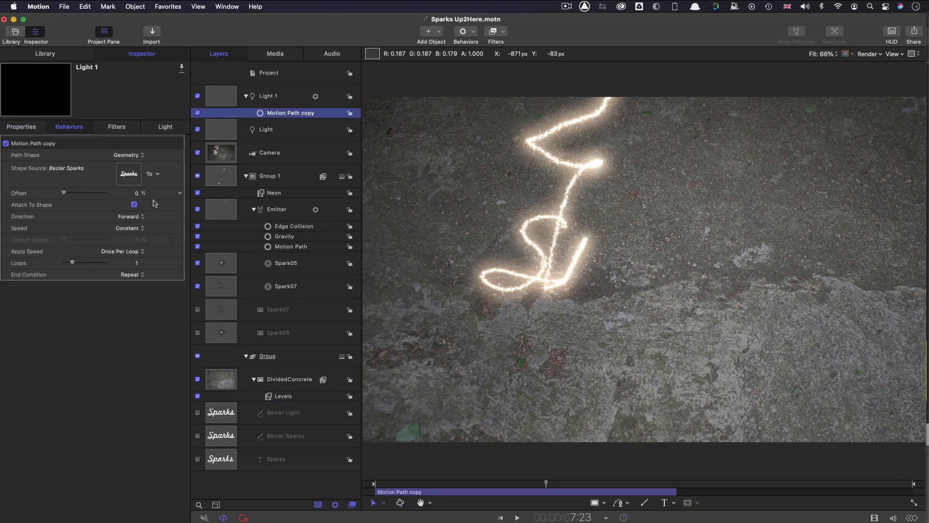
pyautogui.moveTo(223, 418); pyautogui.dragTo(126, 174)
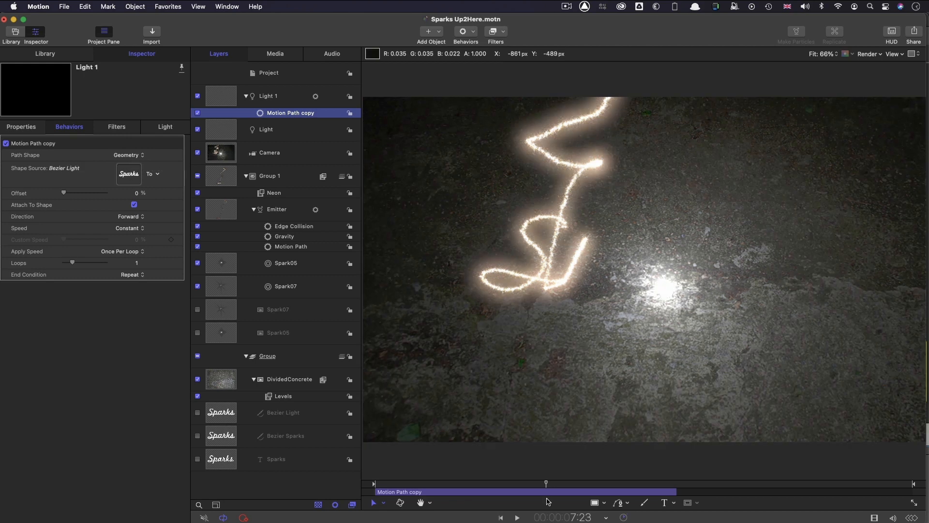
pyautogui.moveTo(548, 485); pyautogui.dragTo(473, 488)
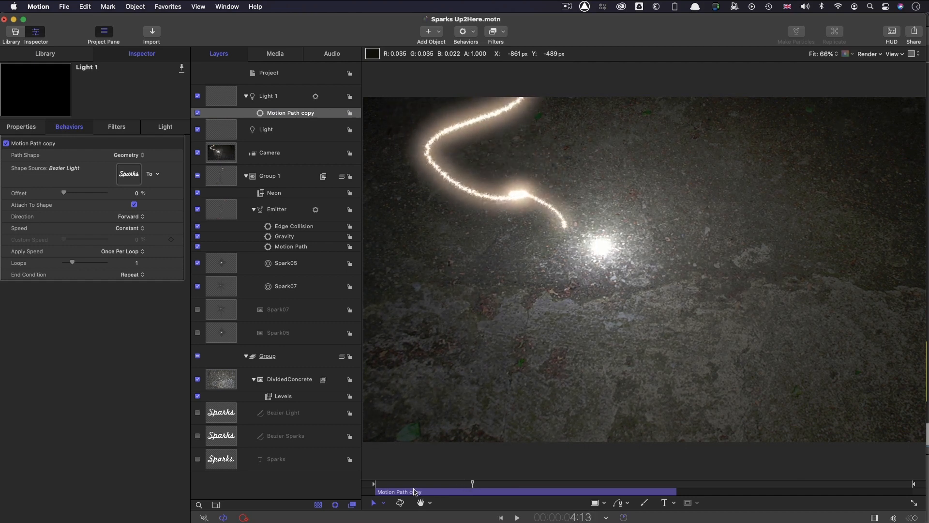
# Shift Light 1's Motion Path copy to start at about 4:12 in sync with the sparks, and preview the animation
pyautogui.moveTo(473, 485); pyautogui.dragTo(474, 507)
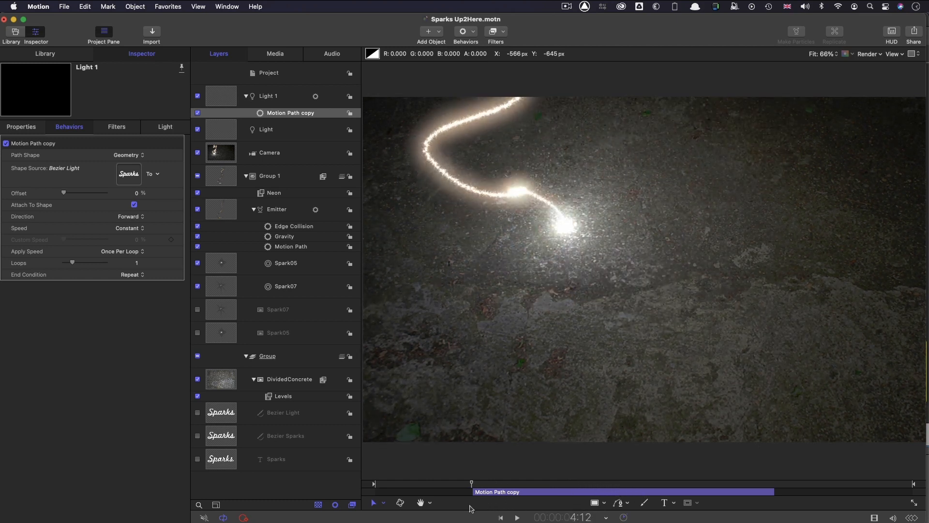
pyautogui.moveTo(474, 508)
pyautogui.mouseDown()
pyautogui.moveTo(794, 515)
pyautogui.moveTo(465, 505)
pyautogui.mouseUp()
pyautogui.press('space')
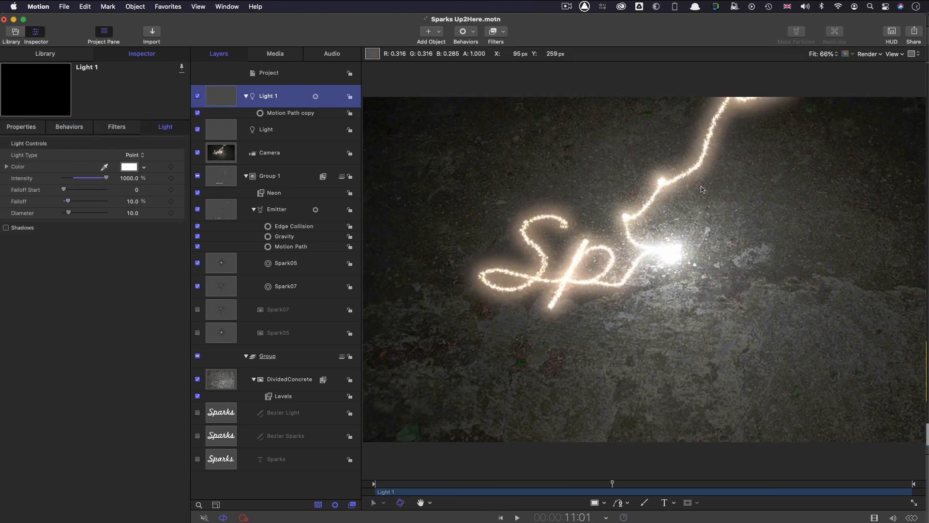
# Change Light 1's color to a warm pale yellow
pyautogui.click(129, 167)
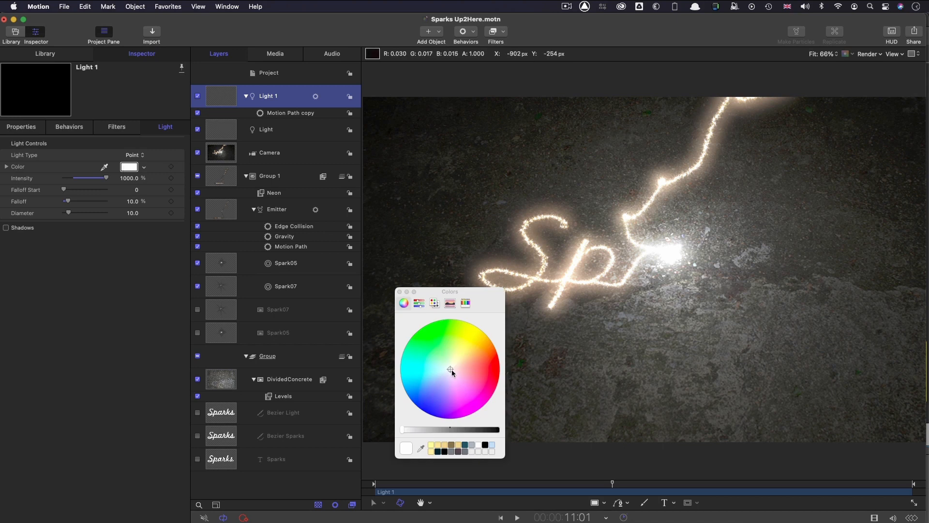
pyautogui.moveTo(451, 368); pyautogui.dragTo(454, 367)
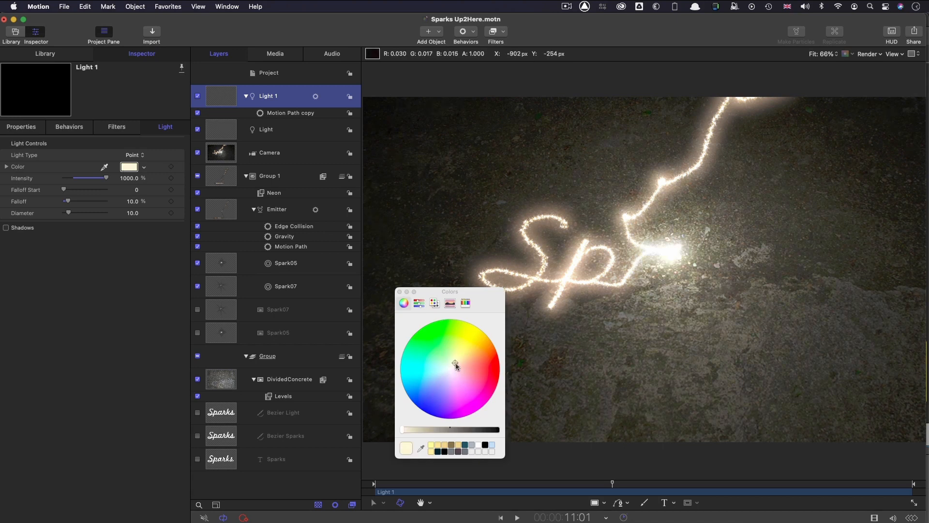
pyautogui.click(399, 292)
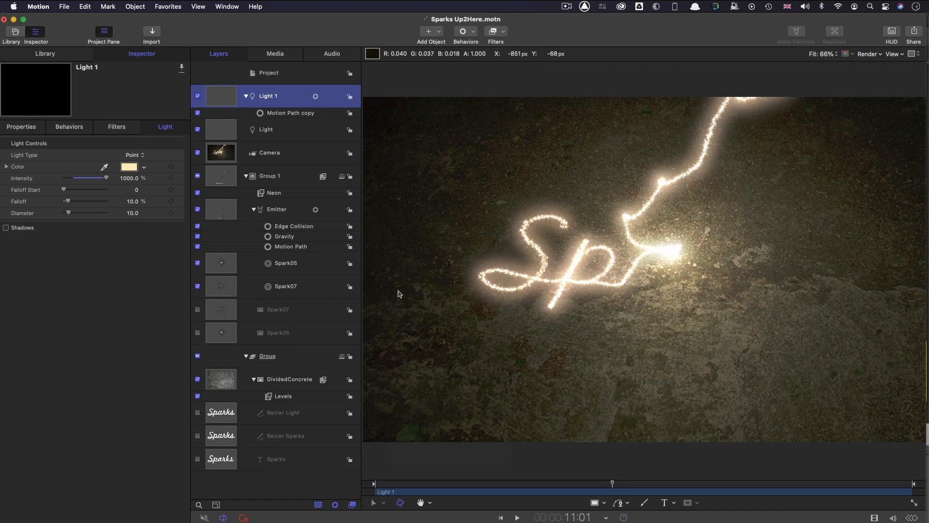
# Add a keyframe to Light 1's intensity at 10:00, keeping it at 1000%
pyautogui.click(581, 517)
pyautogui.write('100')
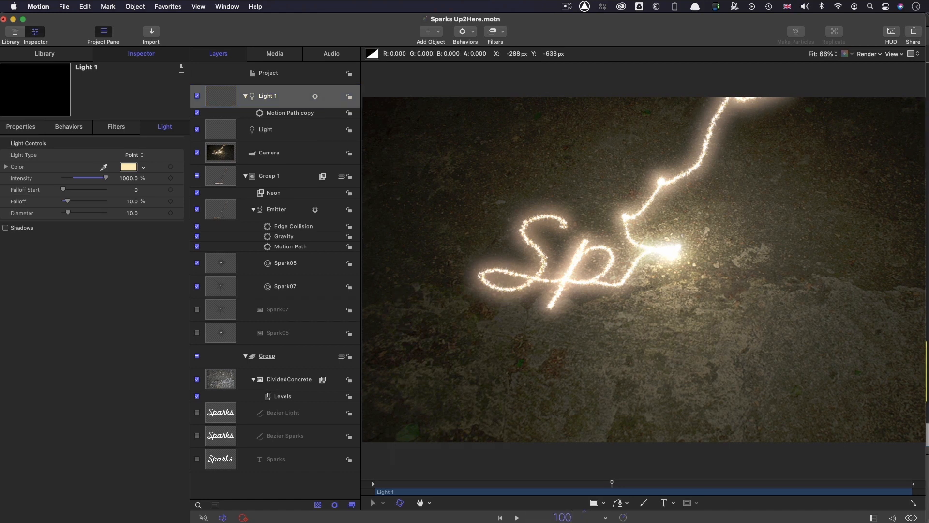
pyautogui.press('Return')
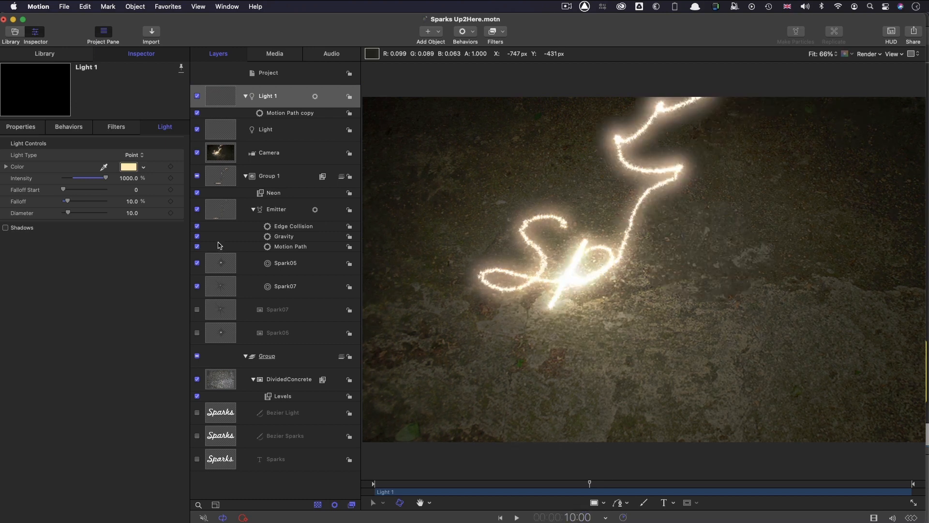
pyautogui.click(171, 179)
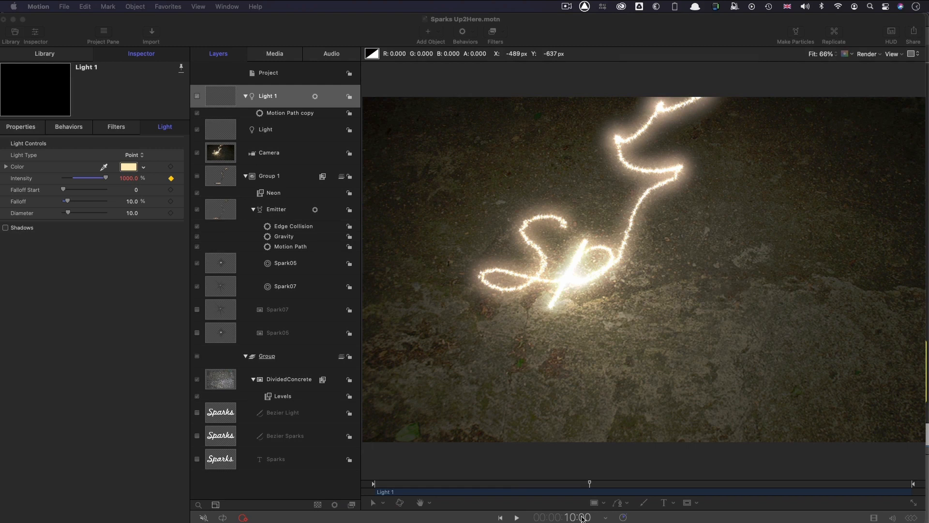
# Keyframe a lower intensity for Light 1 at 2:00 and play back the brightness ramp
pyautogui.click(582, 518)
pyautogui.click(584, 517)
pyautogui.write('200')
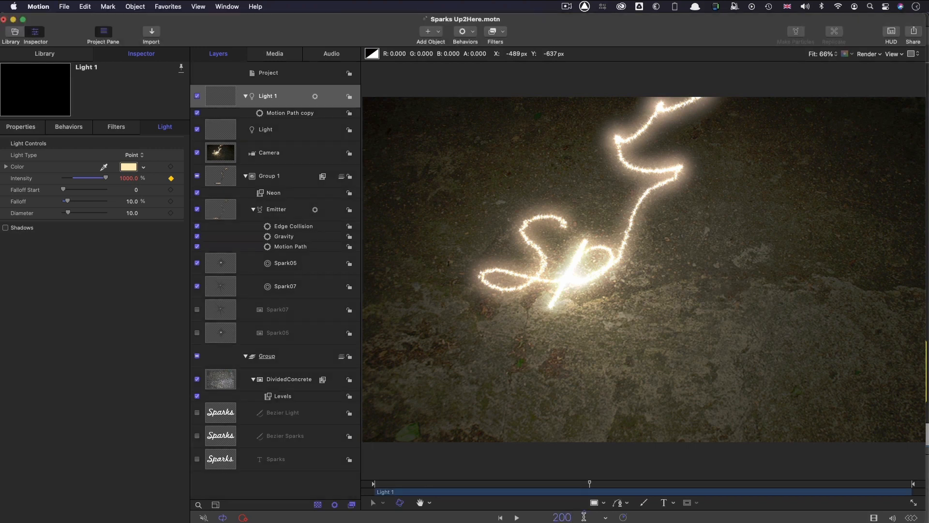
pyautogui.press('Return')
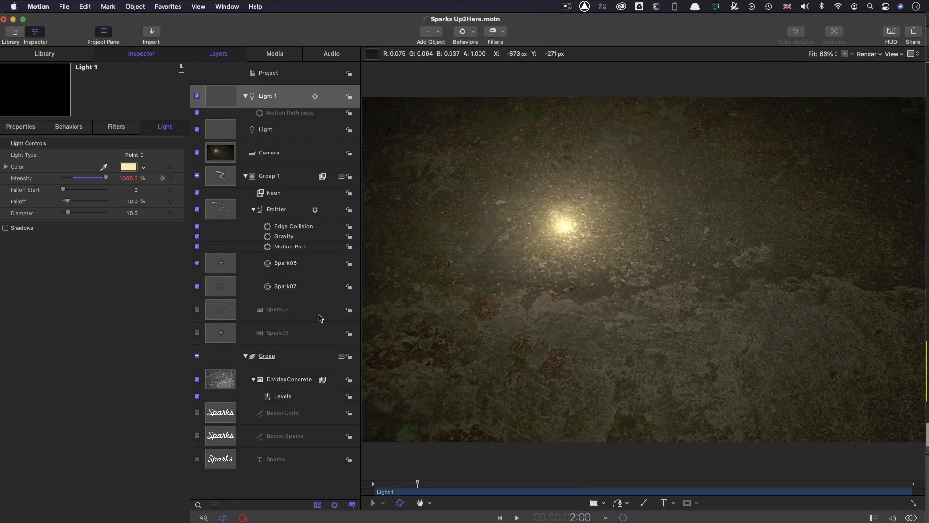
pyautogui.press('space')
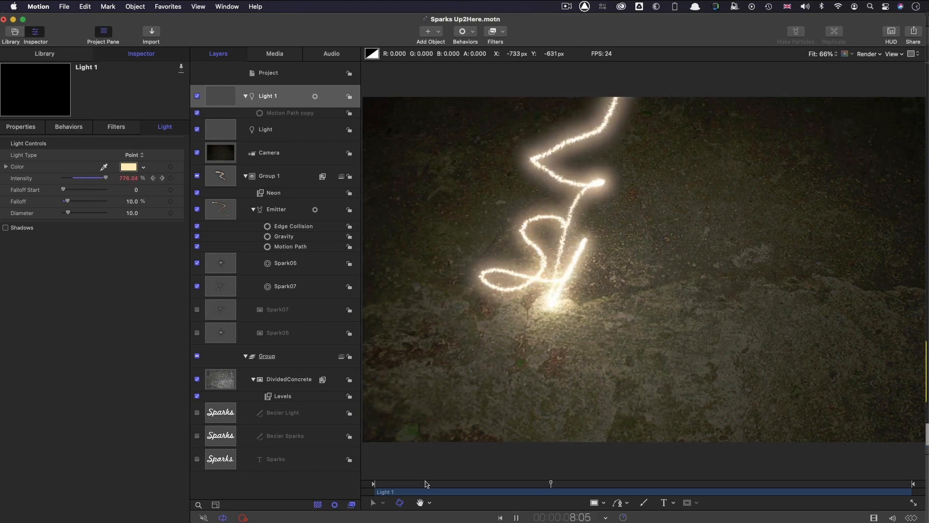
# Scrub back through the animation and stop at about 5:22 to check Light 1's brightness ramp
pyautogui.click(477, 483)
pyautogui.moveTo(477, 483); pyautogui.dragTo(409, 485)
pyautogui.press('space')
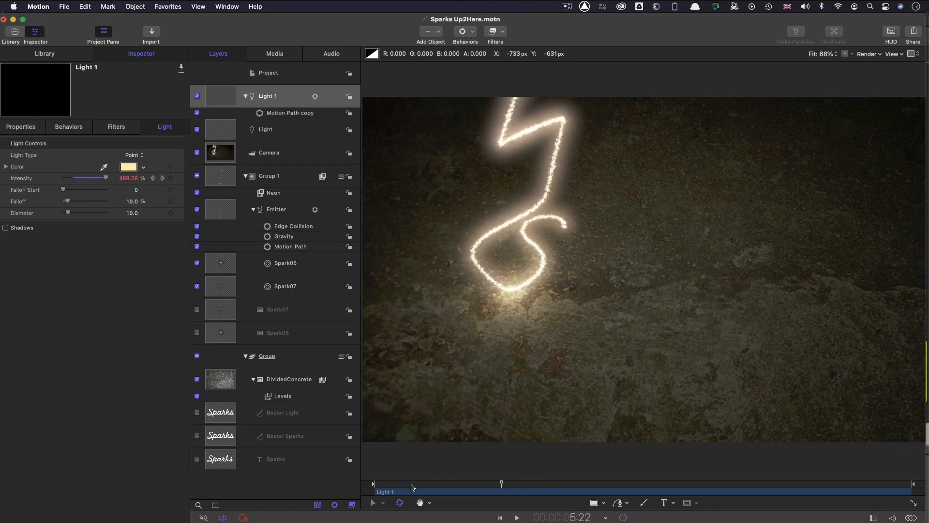
pyautogui.press('space')
# Ease Light 1's intensity curve out of its 2:00 keyframe in the Keyframe Editor, and check the light at about 4:05
pyautogui.rightClick(181, 178)
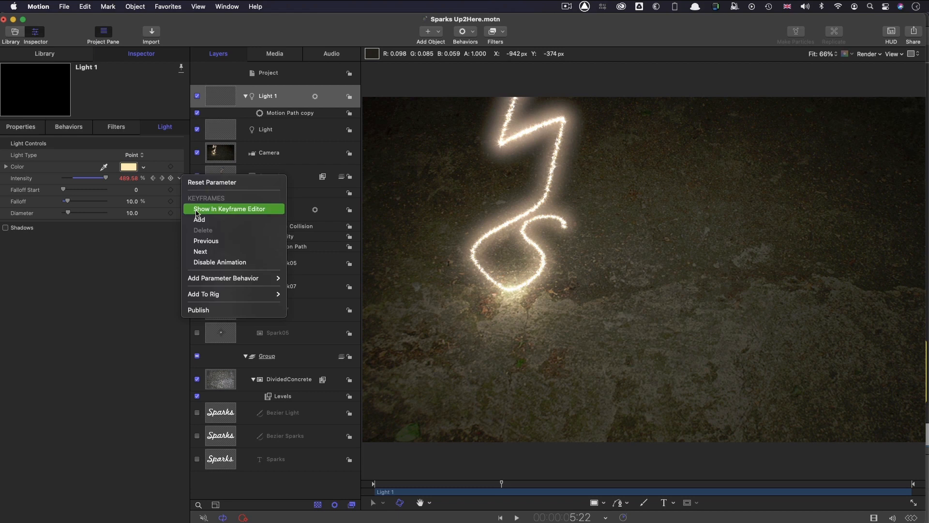
pyautogui.click(228, 209)
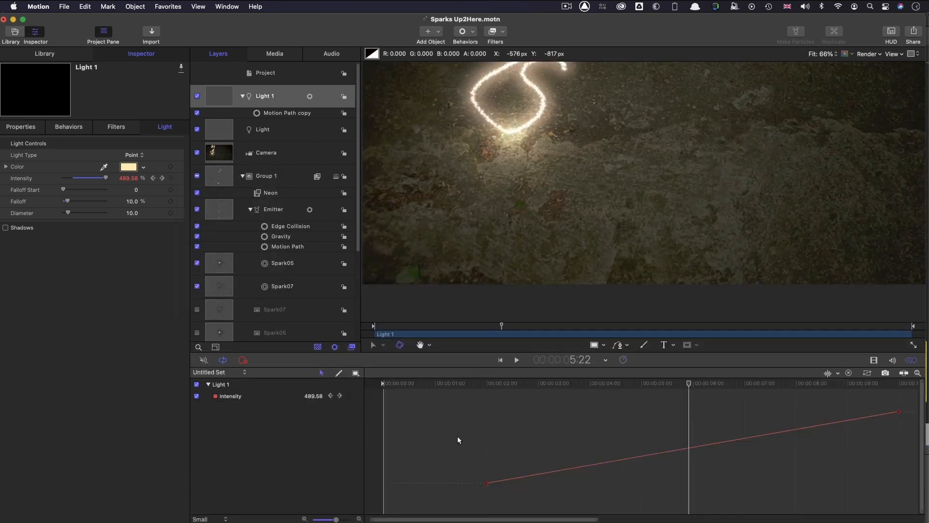
pyautogui.moveTo(457, 436); pyautogui.dragTo(504, 491)
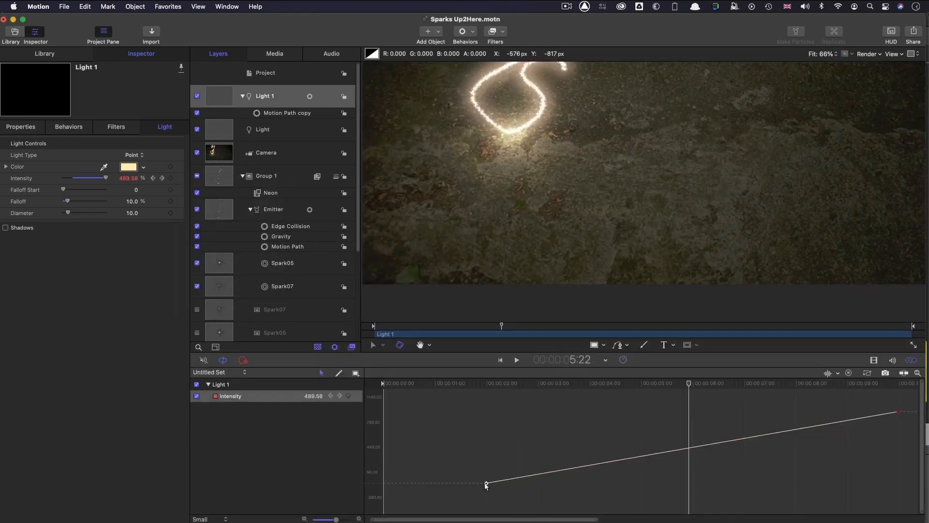
pyautogui.rightClick(486, 484)
pyautogui.click(503, 506)
pyautogui.rightClick(487, 484)
pyautogui.click(501, 514)
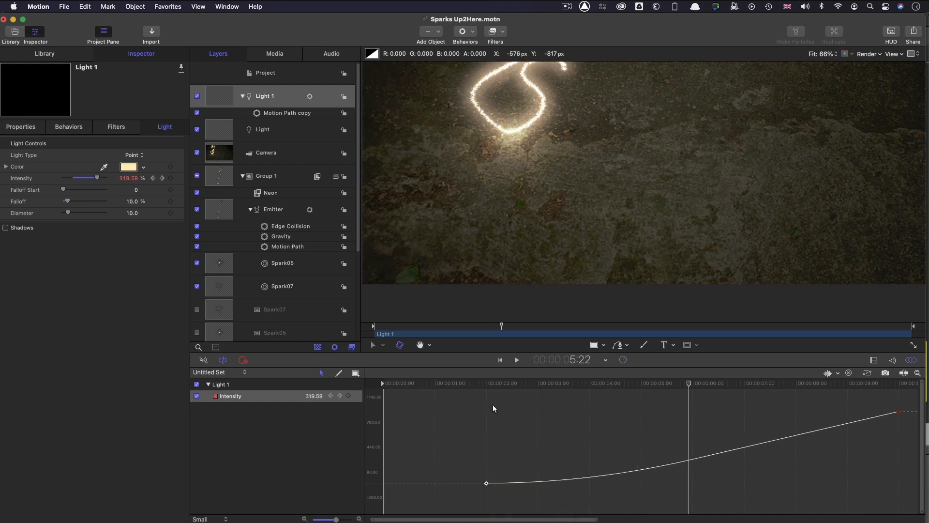
pyautogui.moveTo(468, 390); pyautogui.dragTo(600, 415)
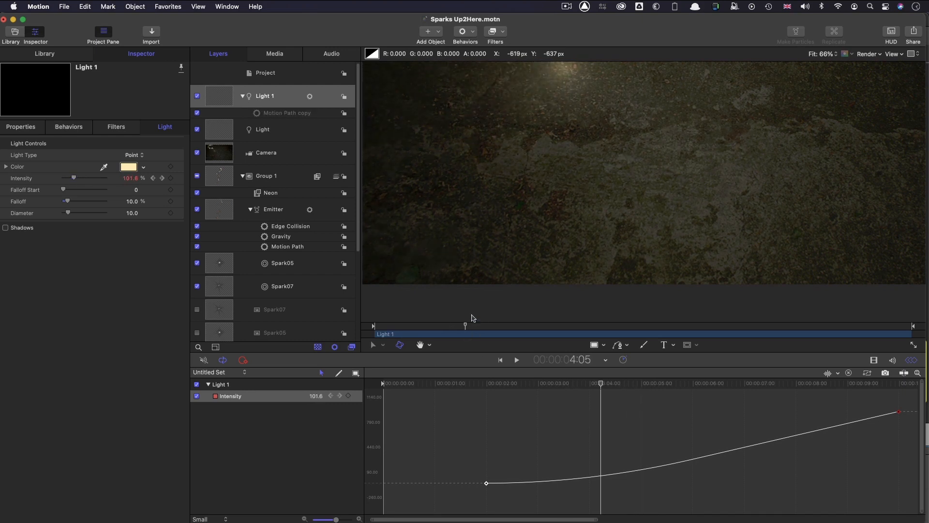
pyautogui.click(222, 96)
pyautogui.press('super+8')
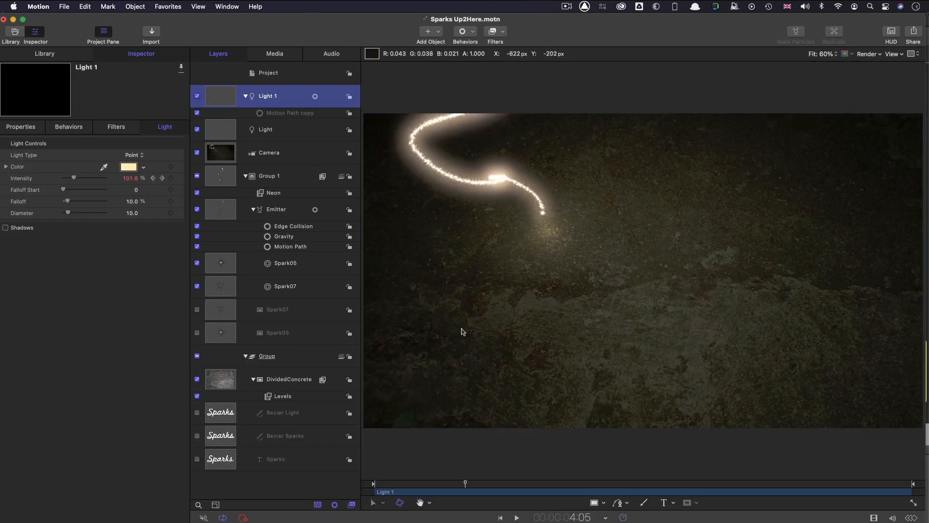
# Add a keyframe at 18:00 that holds Light 1's intensity at 1000%
pyautogui.click(584, 517)
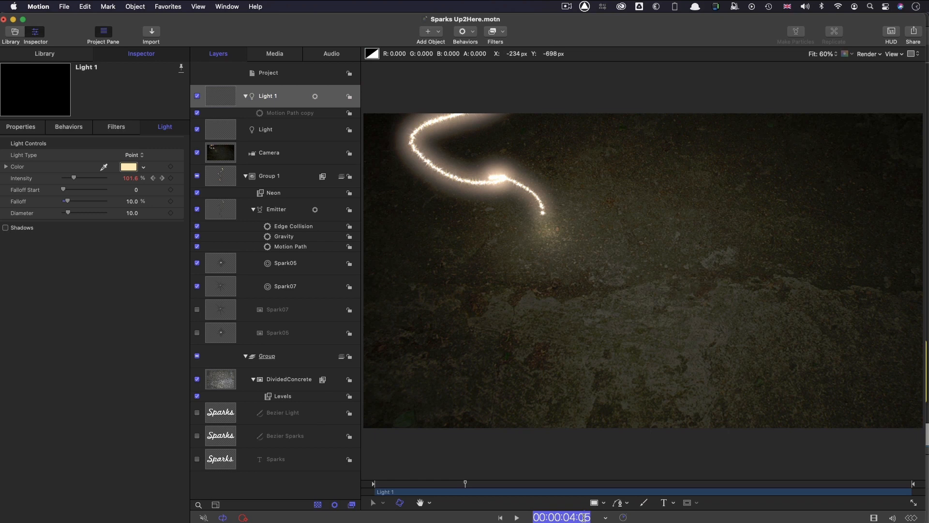
pyautogui.write('1800')
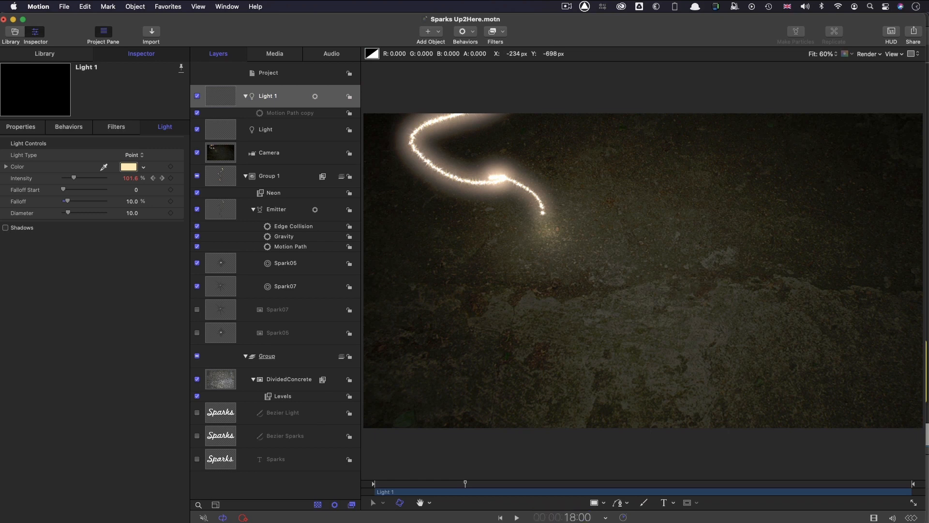
pyautogui.press('Return')
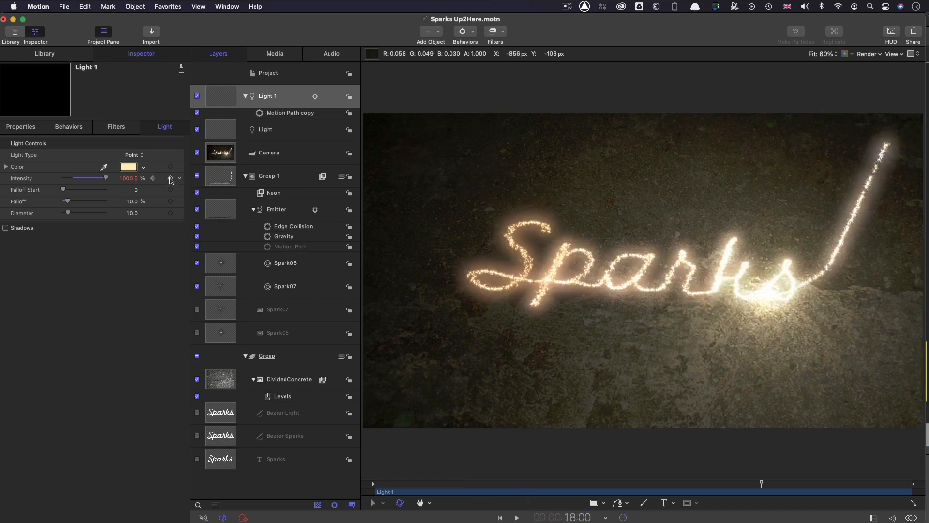
pyautogui.click(170, 178)
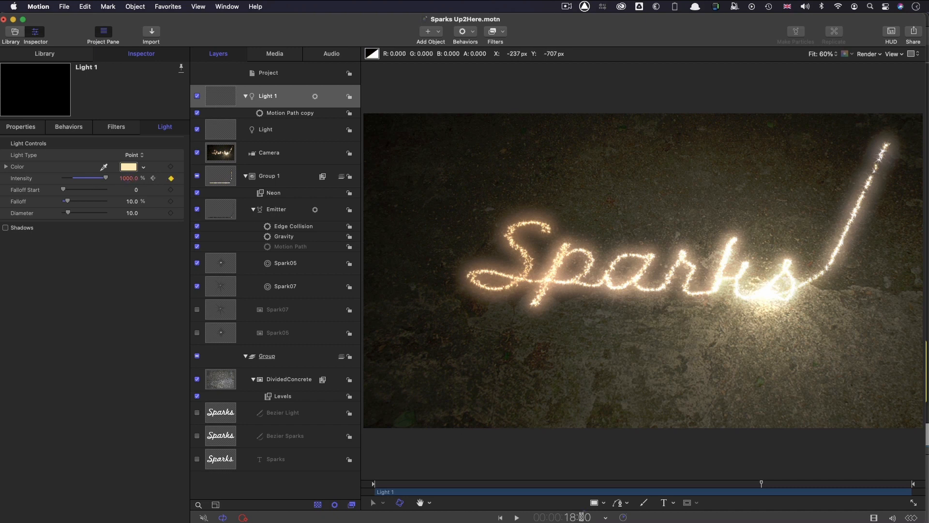
# Keyframe Light 1's intensity at 100% at 20:00 and scrub onward to about 22:06 to check the fade
pyautogui.click(581, 517)
pyautogui.write('2000')
pyautogui.press('Return')
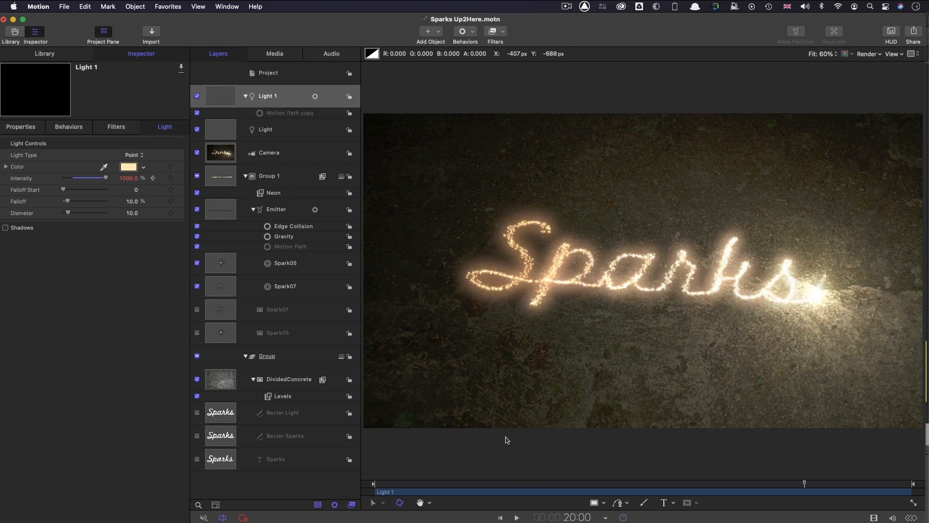
pyautogui.click(128, 178)
pyautogui.write('1')
pyautogui.press('Return')
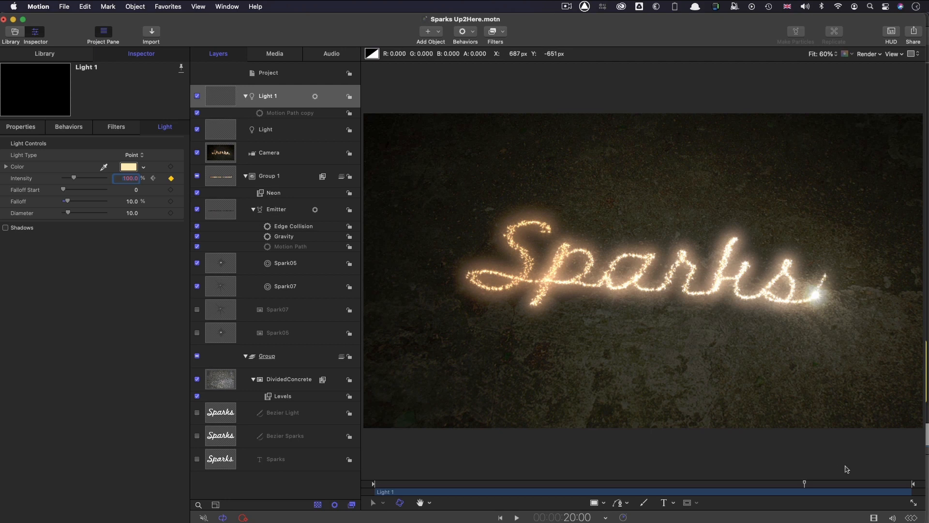
pyautogui.moveTo(813, 488); pyautogui.dragTo(853, 490)
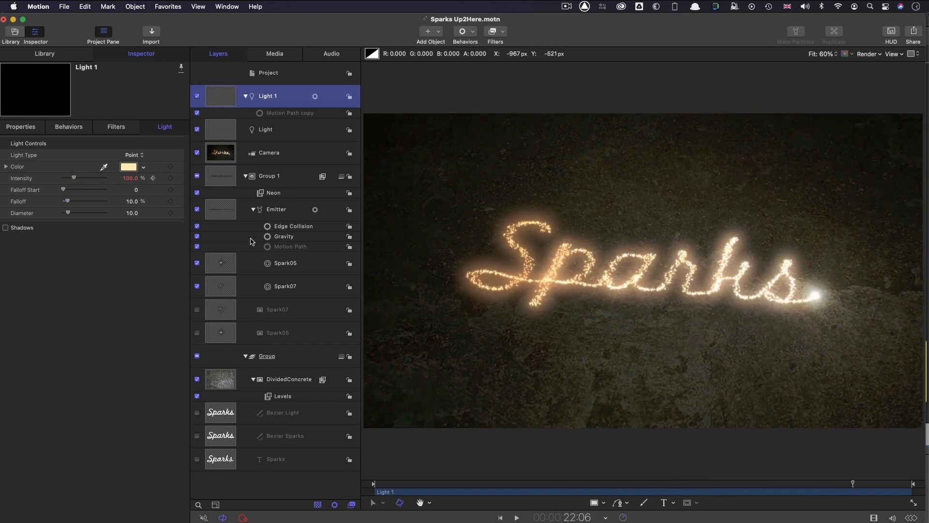
# Keyframe the Camera's rotation at the first frame with X at -50° and Y at 10°
pyautogui.click(221, 152)
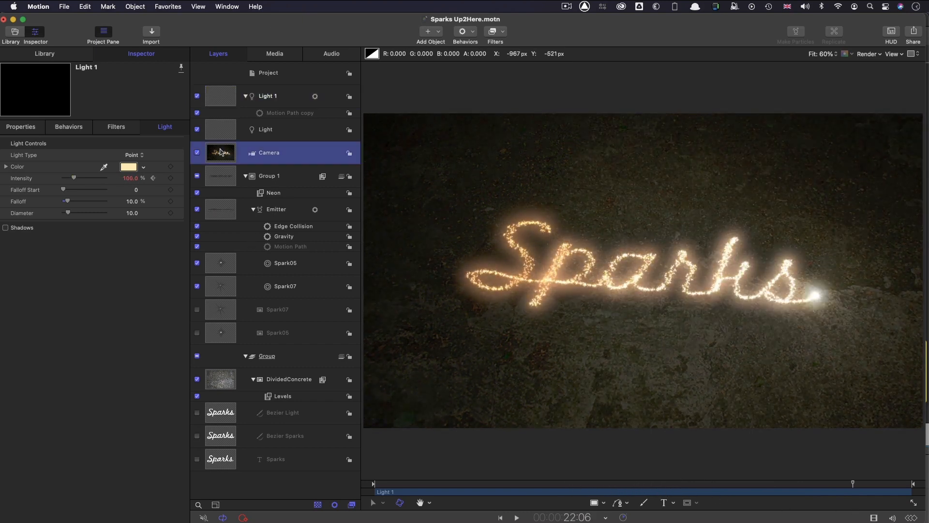
pyautogui.click(19, 127)
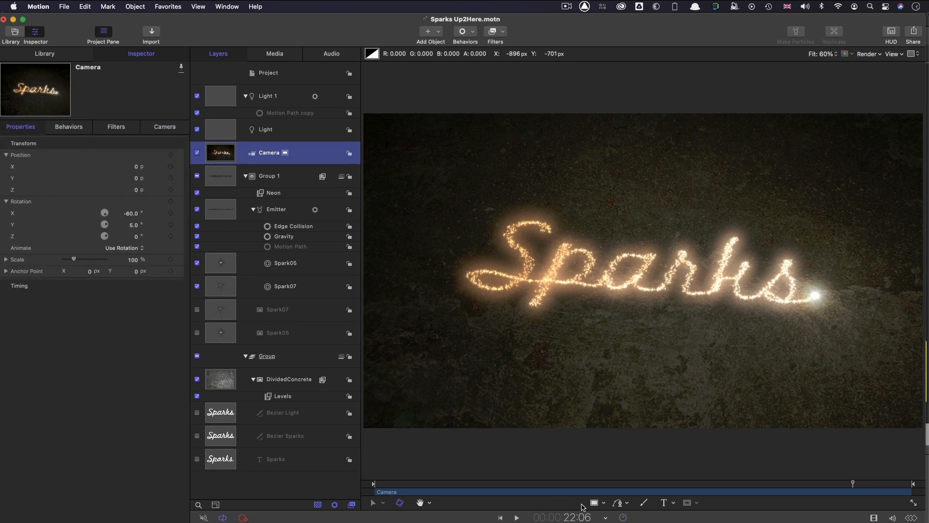
pyautogui.click(500, 518)
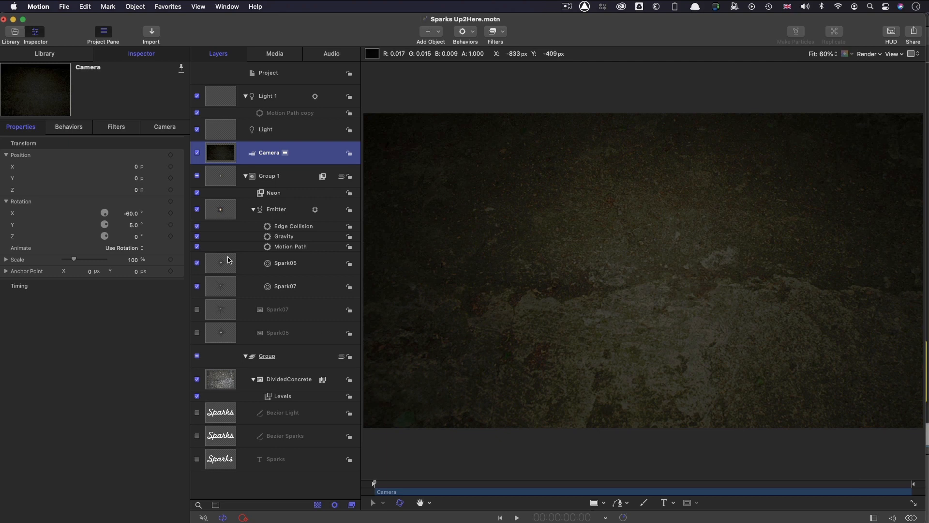
pyautogui.click(170, 214)
pyautogui.click(129, 214)
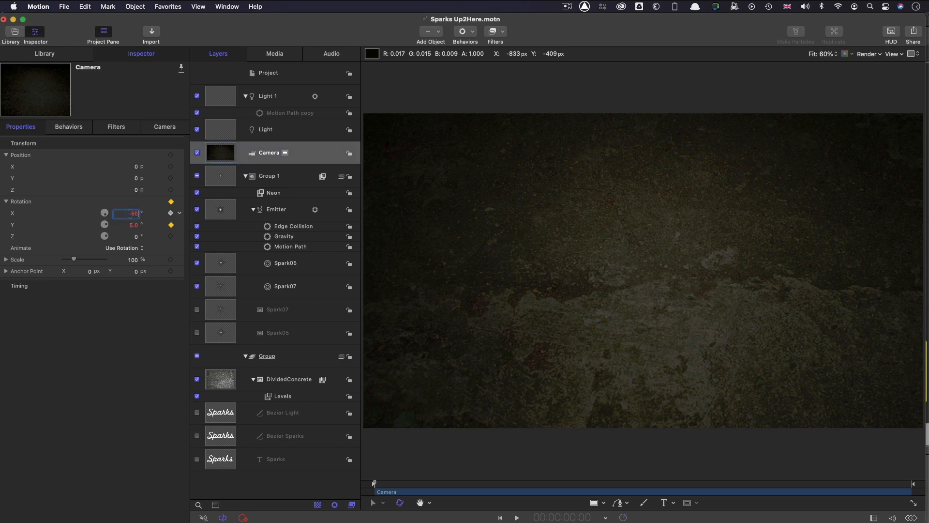
pyautogui.press('Tab')
pyautogui.write('10')
pyautogui.press('Return')
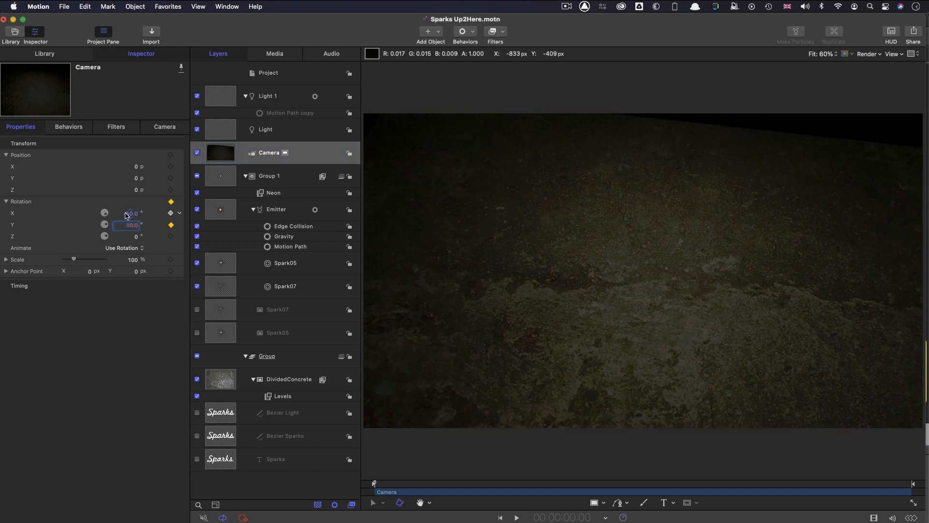
# Keyframe the Camera's rotation at the last frame with X at -70° and Y at 0°, and scrub through the move
pyautogui.click(898, 486)
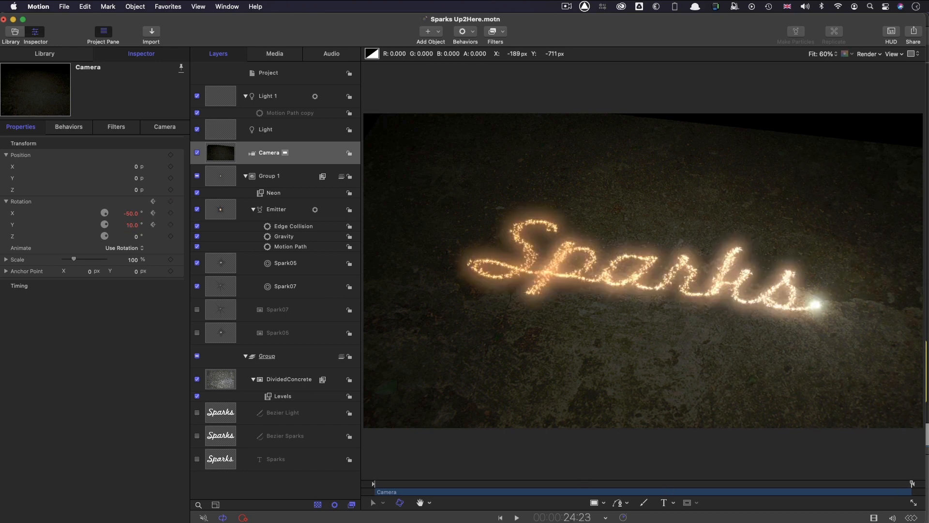
pyautogui.click(131, 213)
pyautogui.write('-10')
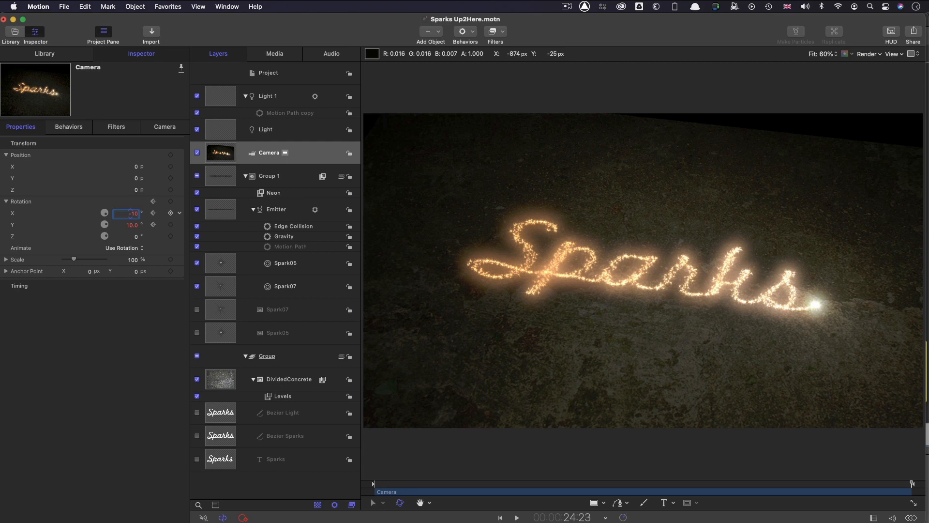
pyautogui.press('Tab')
pyautogui.write('0')
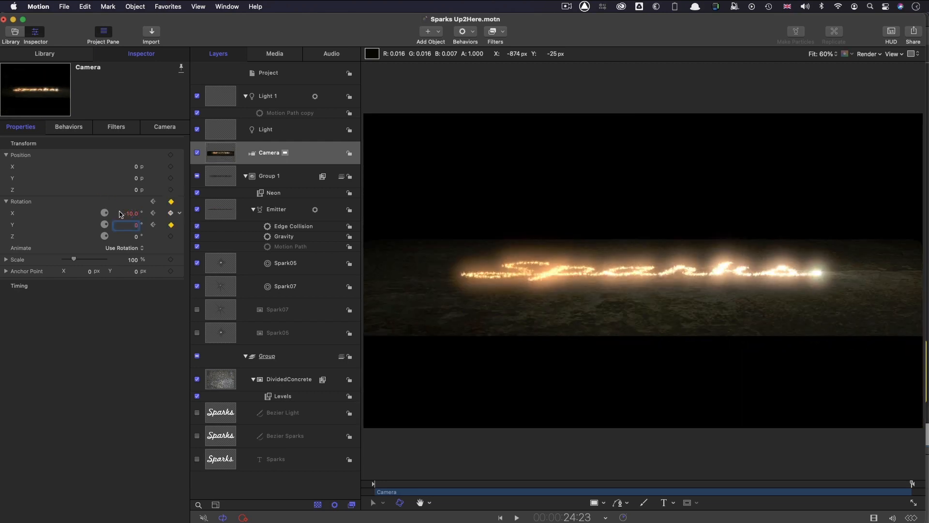
pyautogui.click(129, 213)
pyautogui.write('-70')
pyautogui.press('Return')
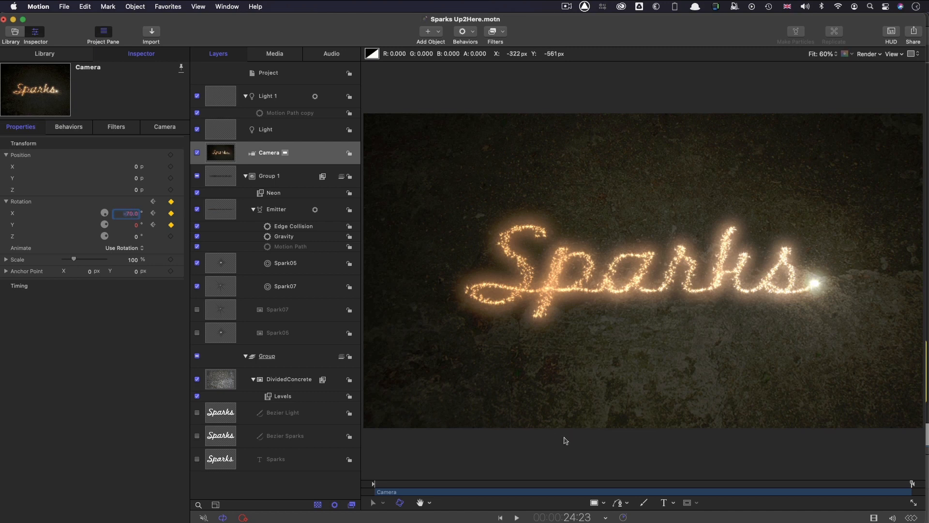
pyautogui.moveTo(399, 489); pyautogui.dragTo(912, 484)
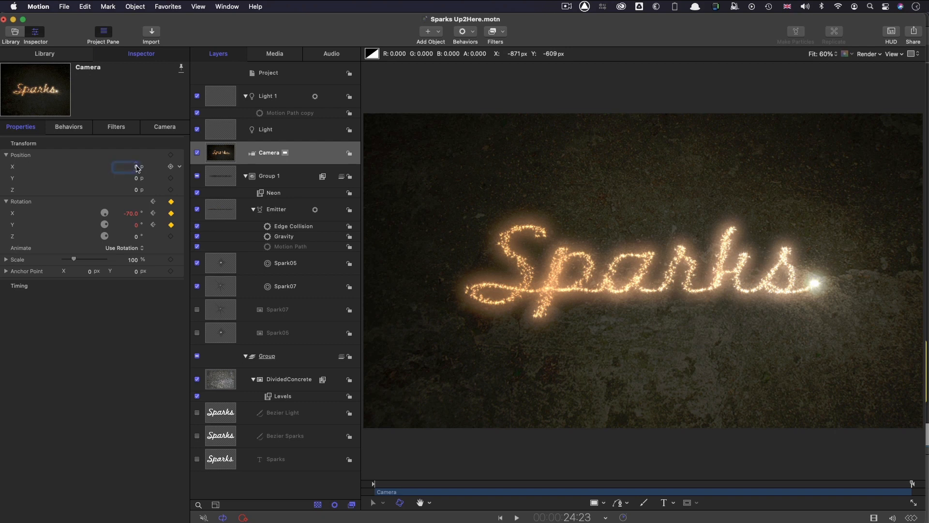
# Set the Camera's position to X 40, Y -275 and Z -150
pyautogui.press('Tab')
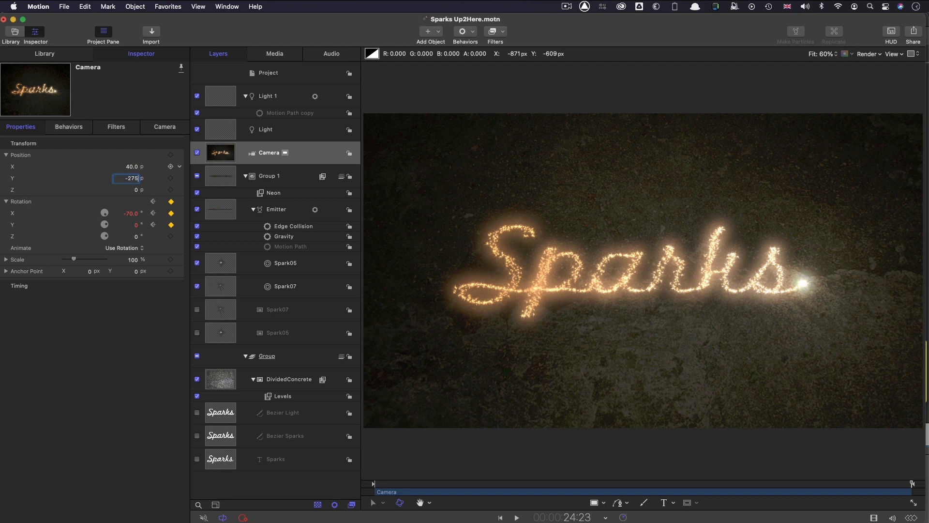
pyautogui.write('-275.0')
pyautogui.press('Tab')
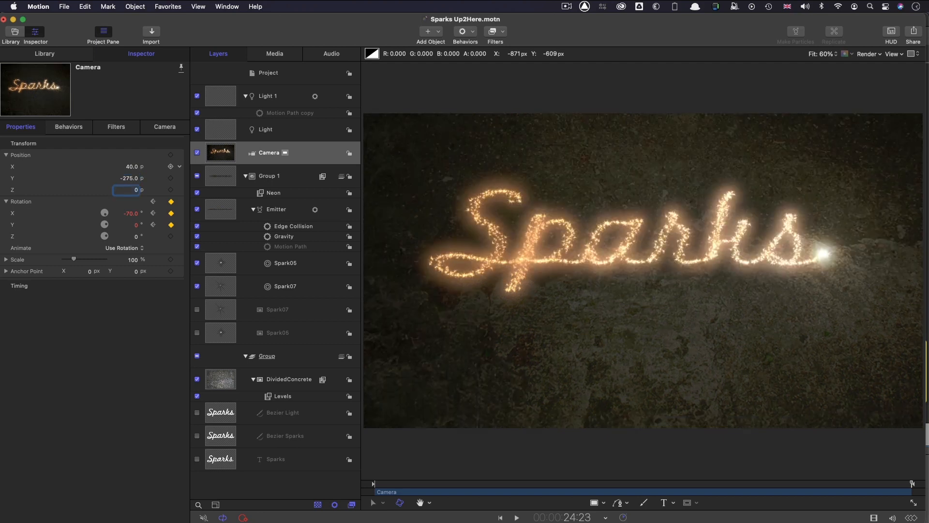
pyautogui.write('-150')
pyautogui.press('Return')
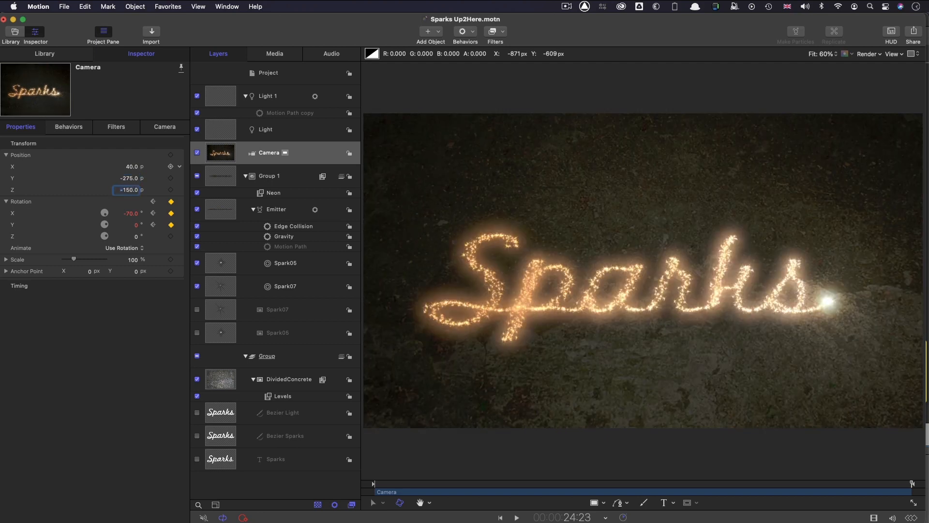
# Add a Throw behavior to the Camera with Ramp to Final Value as increment, and expand its Throw Distance values
pyautogui.click(470, 36)
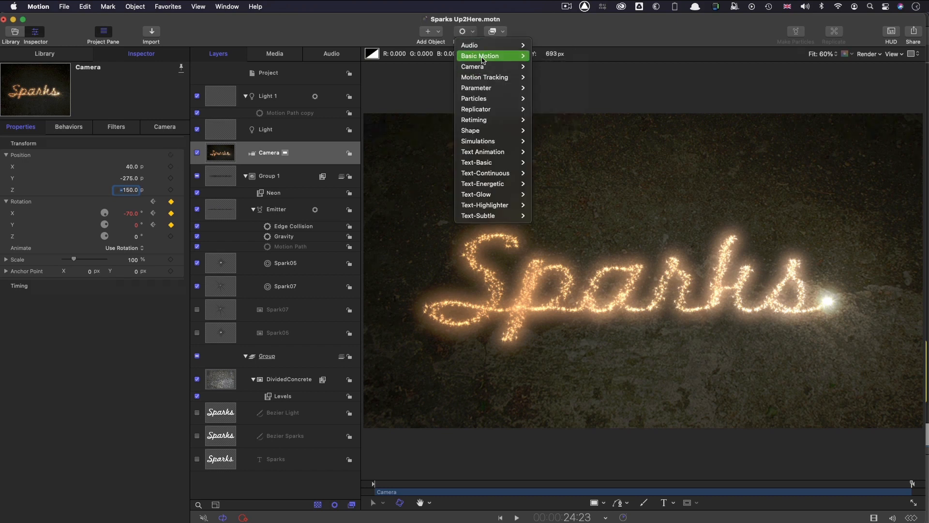
pyautogui.moveTo(482, 58)
pyautogui.click(556, 145)
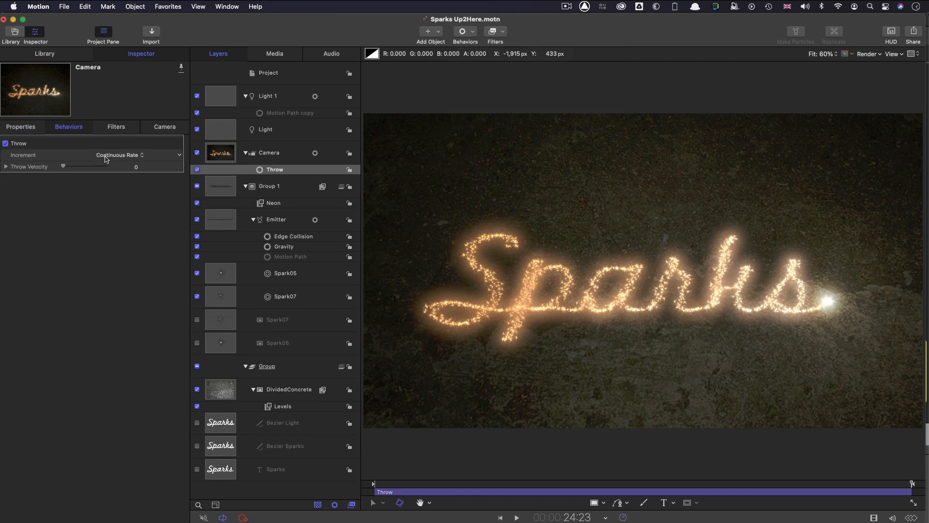
pyautogui.click(111, 156)
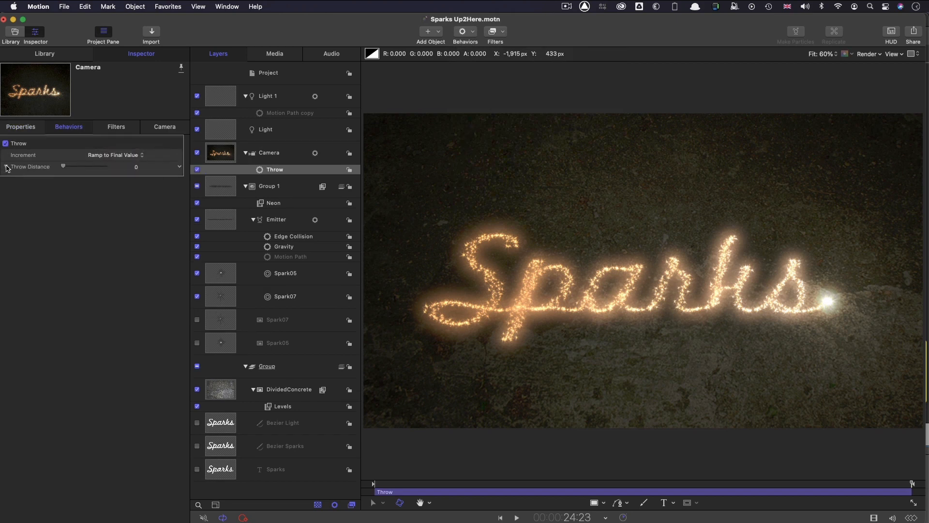
pyautogui.click(7, 167)
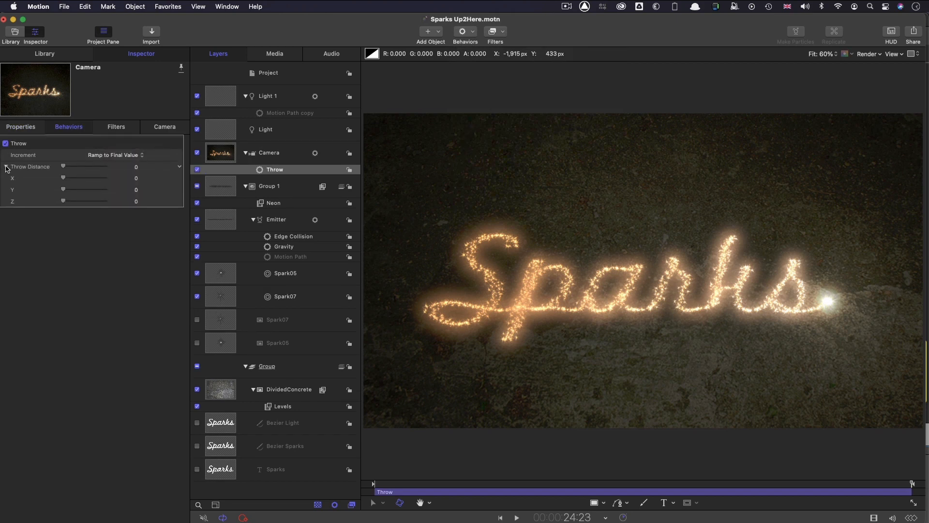
# Set the Throw Distance to X -30, Y 100 and Z 125, and play back the camera move
pyautogui.click(135, 179)
pyautogui.write('-30.0')
pyautogui.press('Tab')
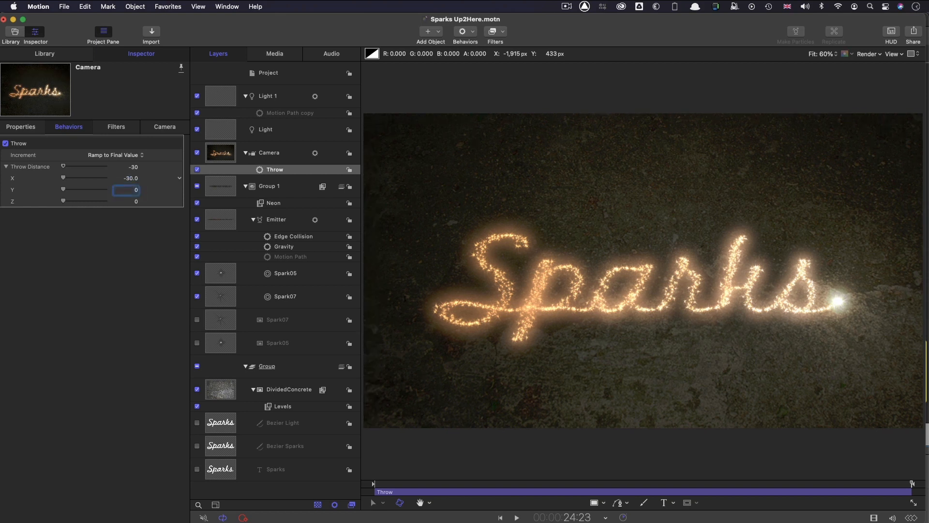
pyautogui.write('100')
pyautogui.press('Tab')
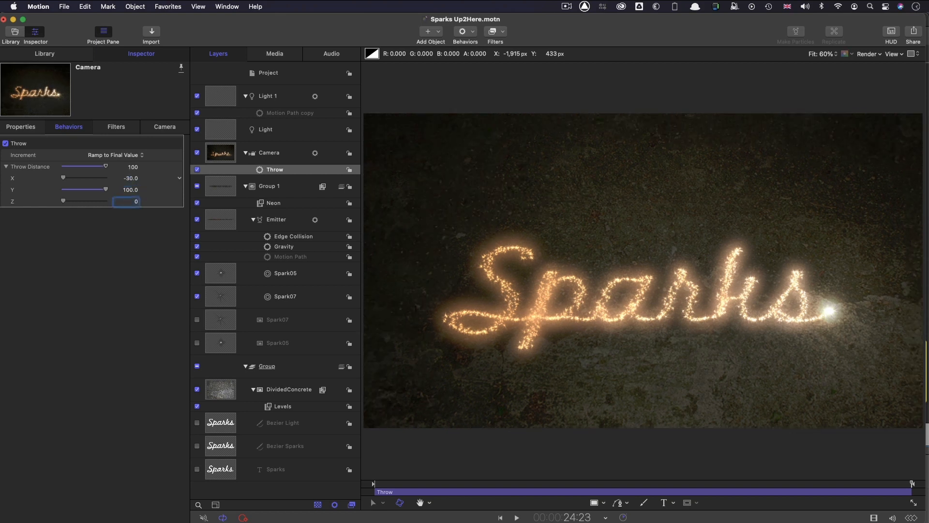
pyautogui.write('125')
pyautogui.press('Return')
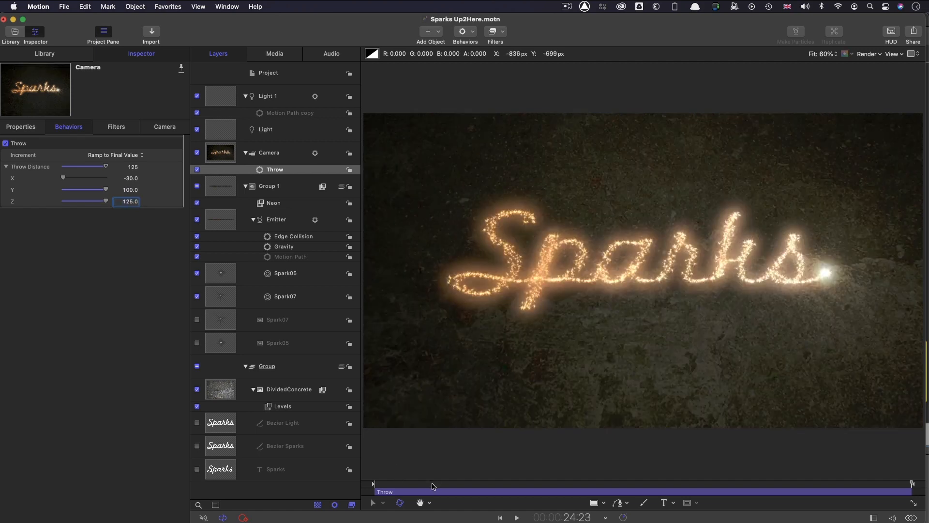
pyautogui.press('space')
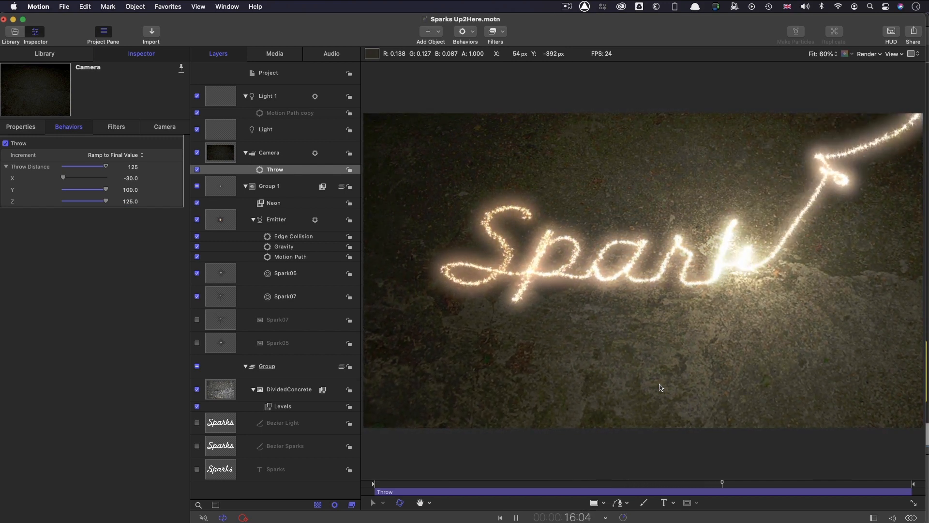
# Stop playback and add an Intensity keyframe of 60% to the stationary Light at about 9:23
pyautogui.press('space')
pyautogui.press('Home')
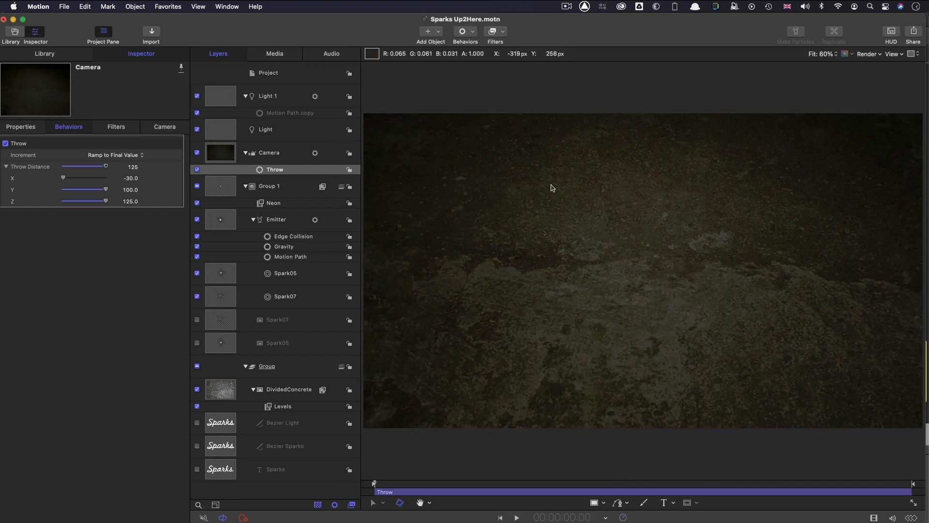
pyautogui.click(218, 129)
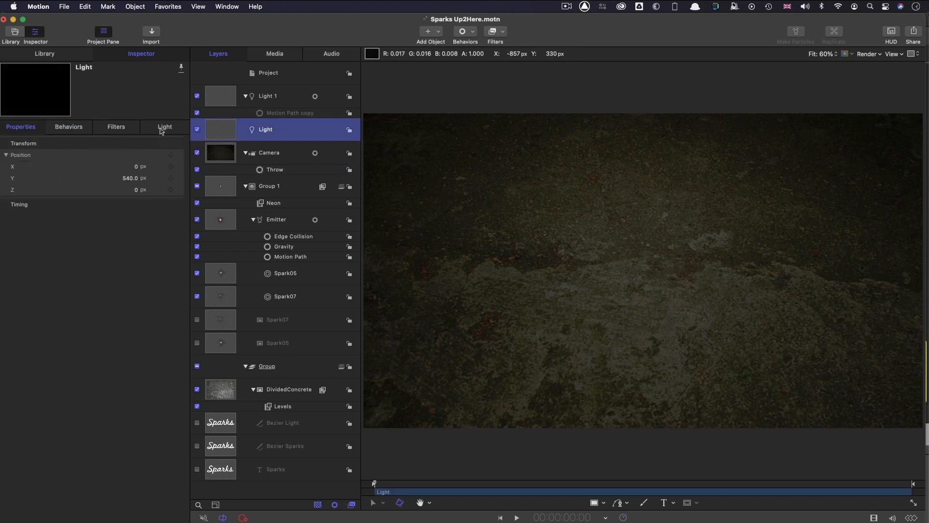
pyautogui.click(165, 128)
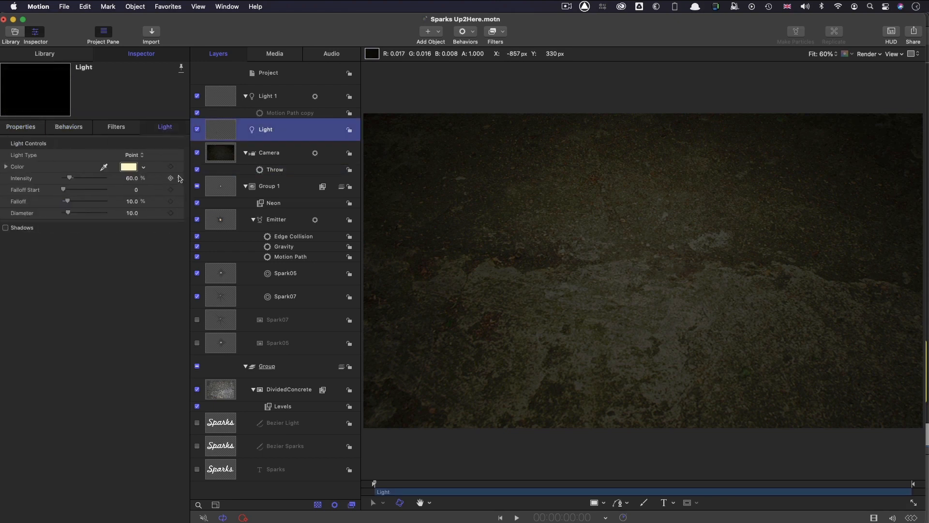
pyautogui.click(589, 483)
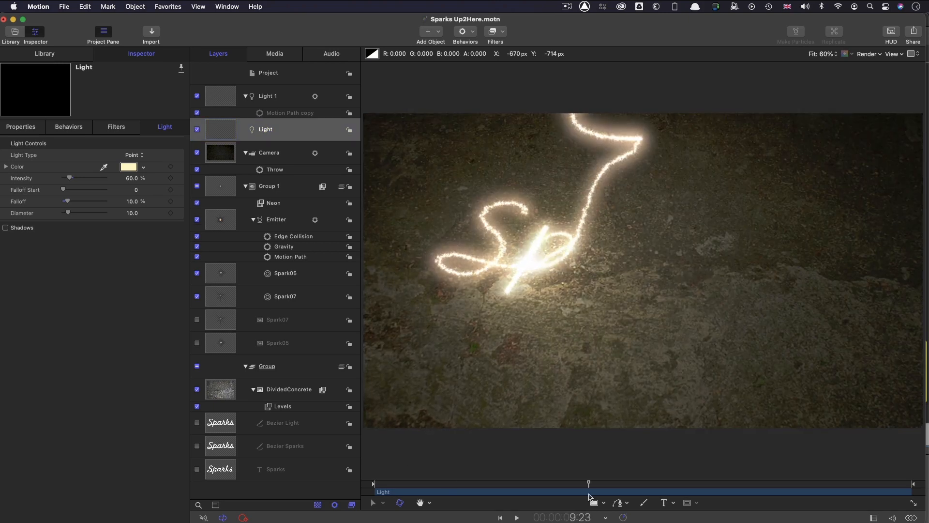
pyautogui.click(170, 179)
# Set the Light's Intensity to 25% at the first frame and play back the brightening
pyautogui.moveTo(392, 484); pyautogui.dragTo(374, 483)
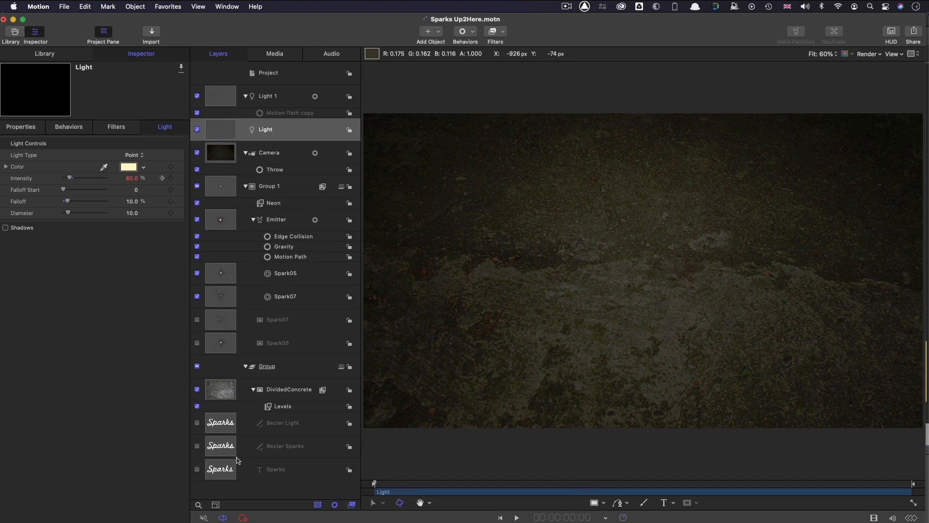
pyautogui.click(134, 179)
pyautogui.write('25')
pyautogui.press('Return')
pyautogui.press('space')
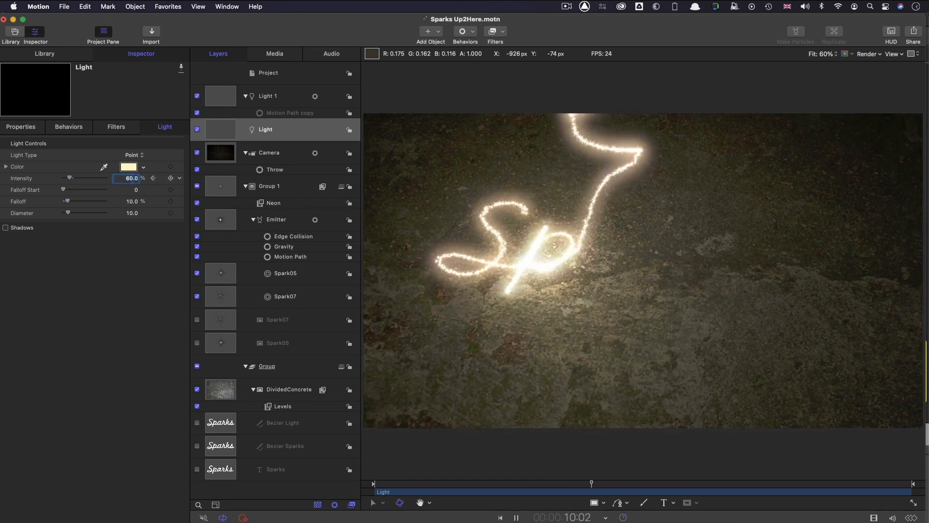
pyautogui.press('space')
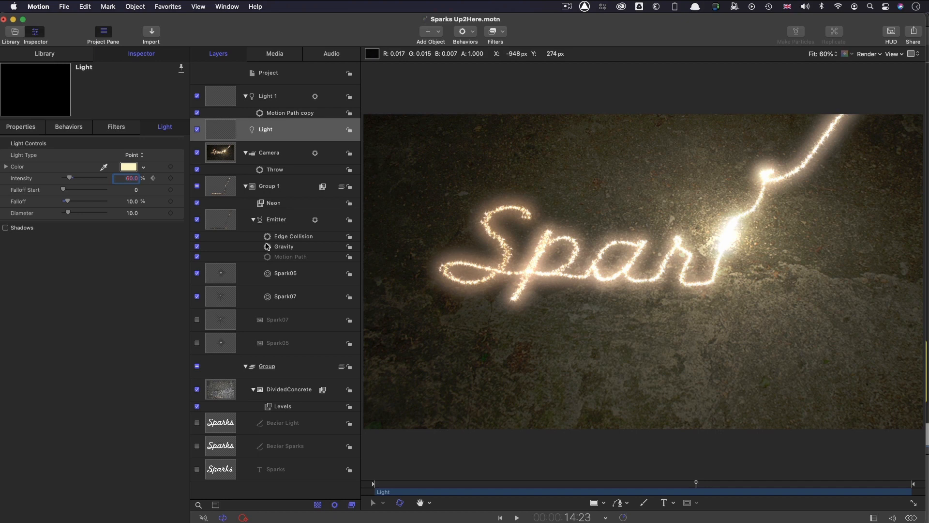
# Add a Wriggle behavior to the Emitter and apply it to its X and Z position
pyautogui.click(268, 259)
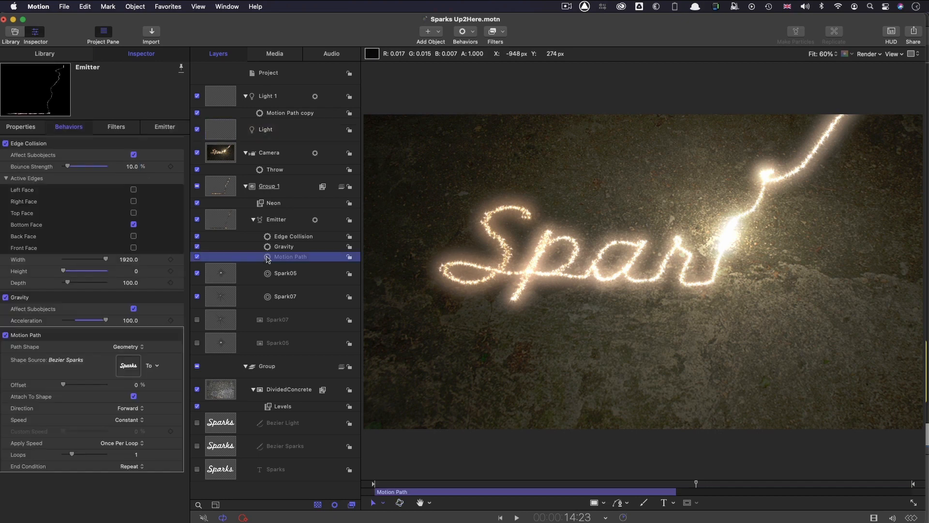
pyautogui.click(474, 31)
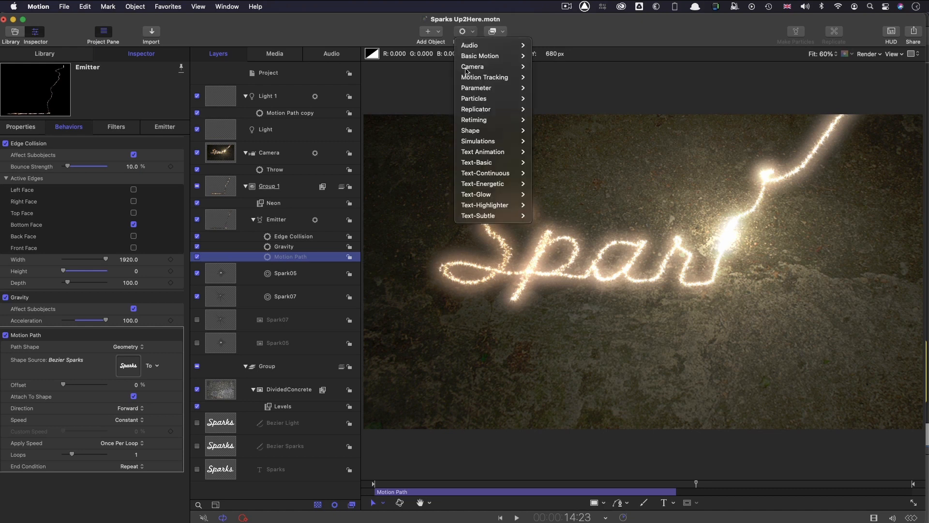
pyautogui.moveTo(469, 91)
pyautogui.click(564, 274)
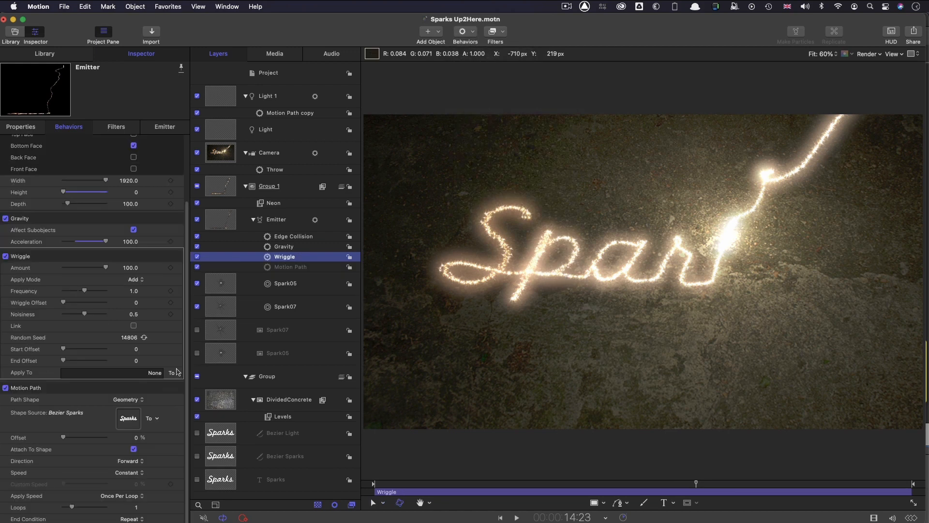
pyautogui.click(175, 372)
pyautogui.moveTo(181, 384)
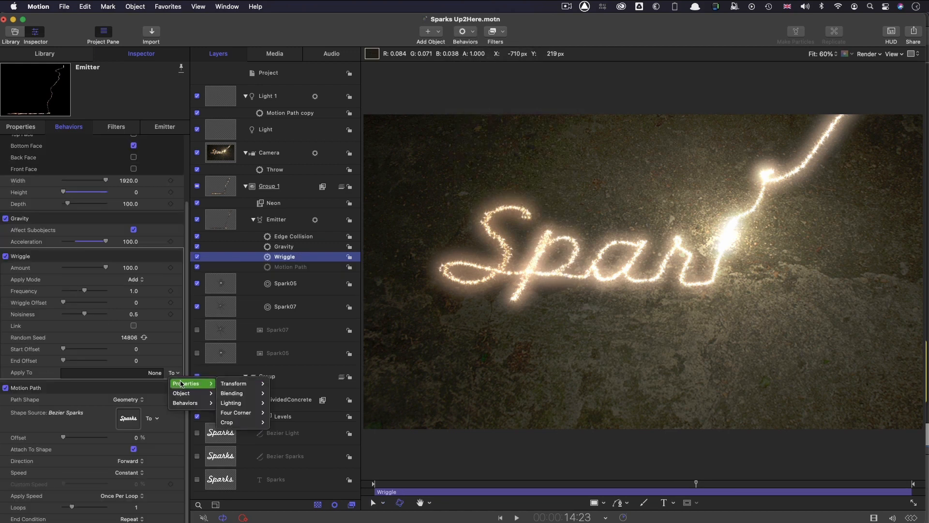
pyautogui.moveTo(237, 383)
pyautogui.moveTo(291, 383)
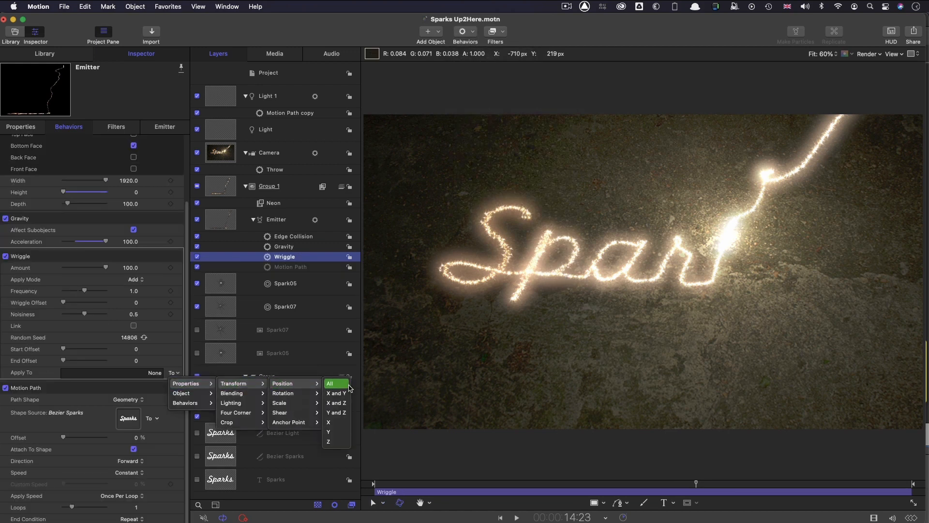
pyautogui.click(336, 403)
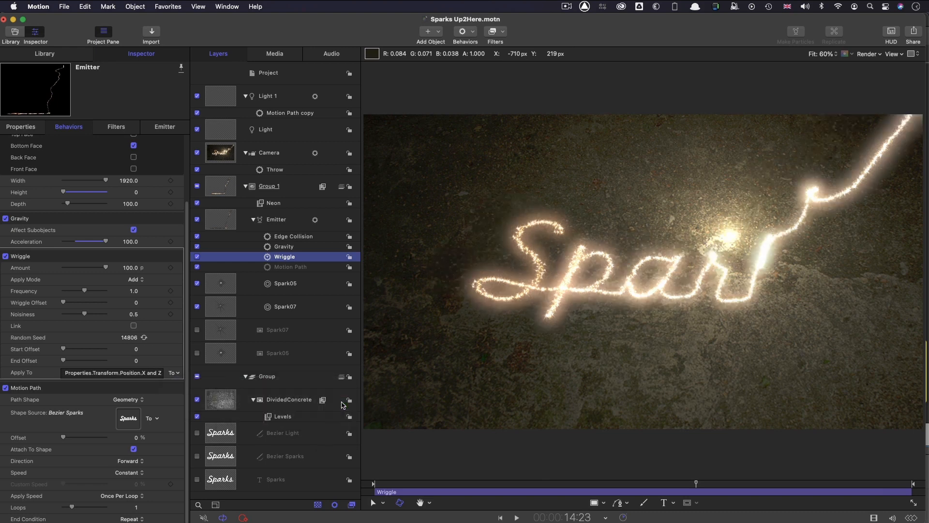
# Set the Wriggle's Apply Mode to Add and Subtract and its Amount to 10
pyautogui.click(135, 279)
pyautogui.click(135, 313)
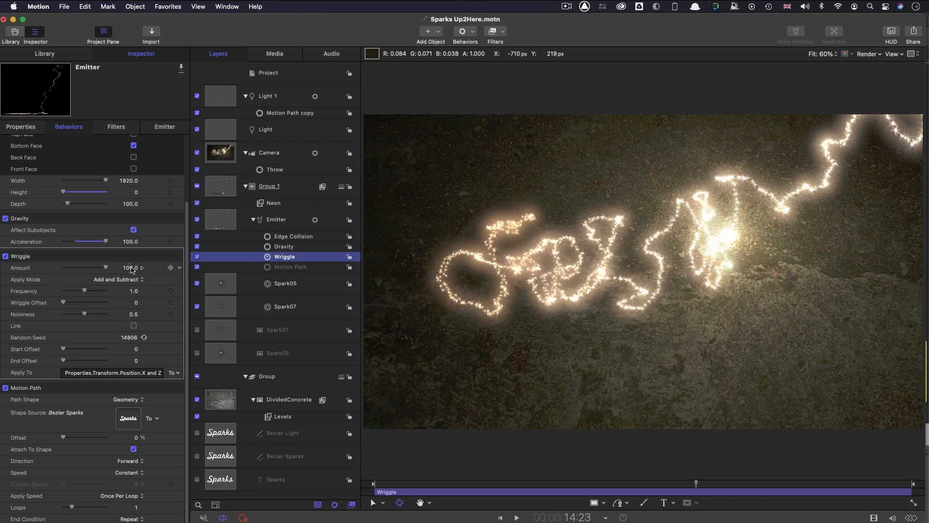
pyautogui.click(132, 268)
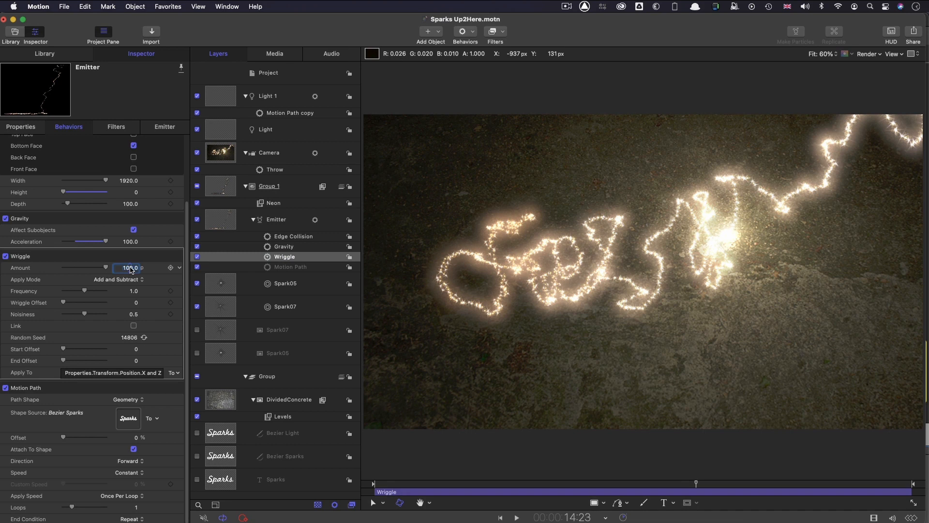
pyautogui.write('10')
pyautogui.press('Return')
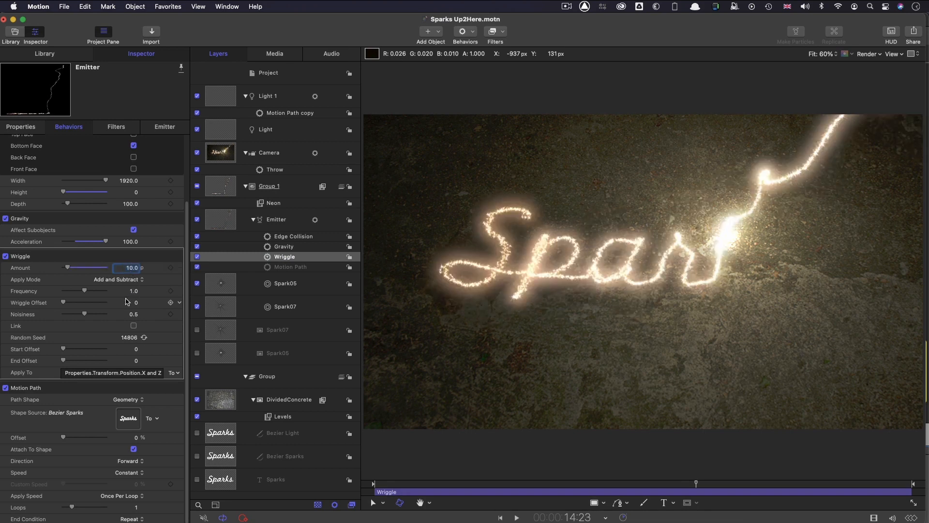
# Set the Wriggle's Frequency to 0.25 and Noisiness to 0, and play back from about 8:06
pyautogui.click(134, 291)
pyautogui.write('.25')
pyautogui.press('Return')
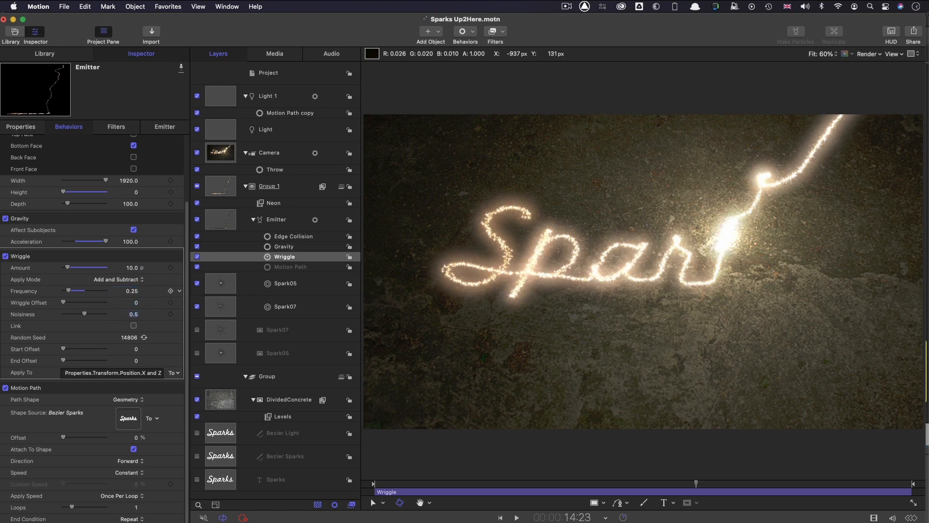
pyautogui.click(134, 314)
pyautogui.write('0')
pyautogui.press('Return')
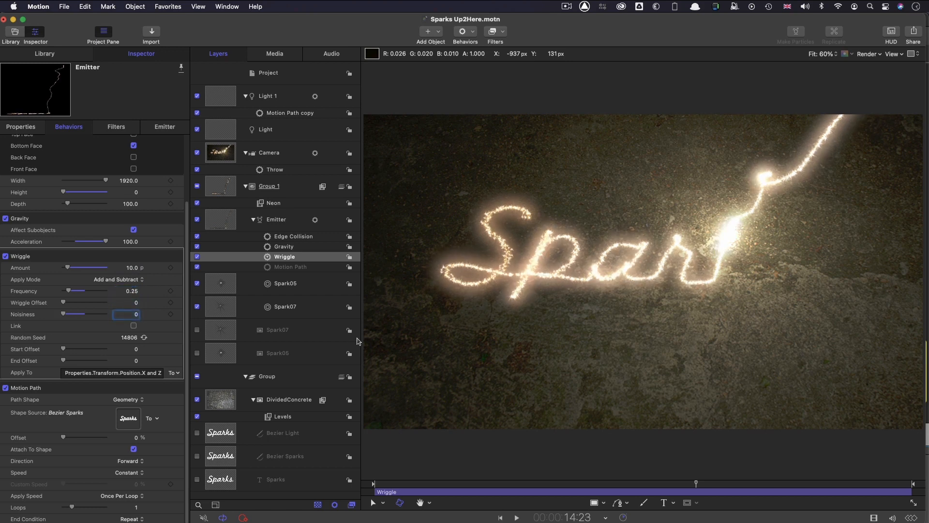
pyautogui.moveTo(443, 485); pyautogui.dragTo(554, 497)
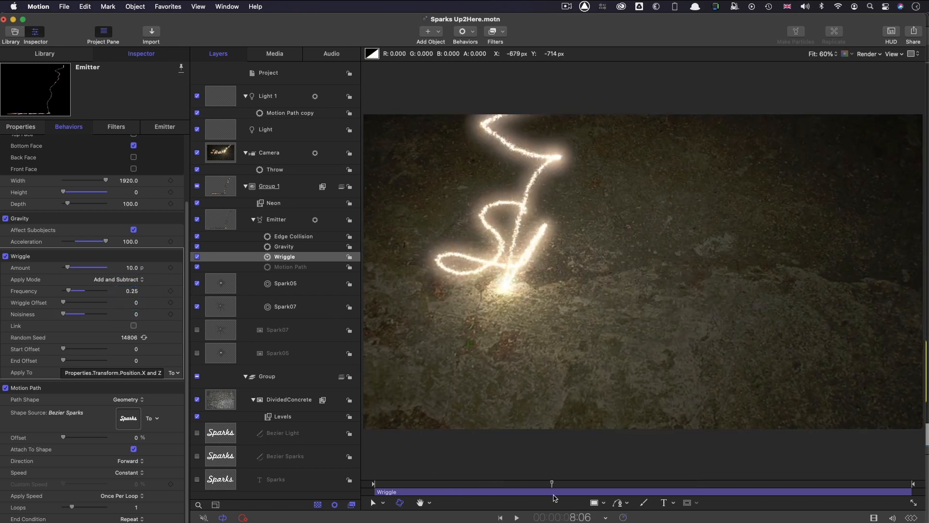
pyautogui.press('space')
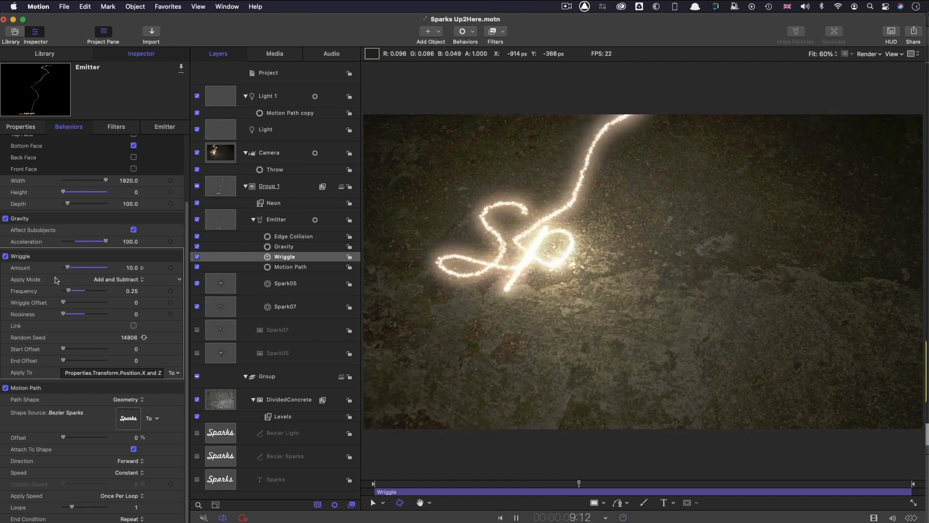
# Toggle the Wriggle off and on for comparison during playback, and try Amounts of 15 and 25
pyautogui.click(5, 256)
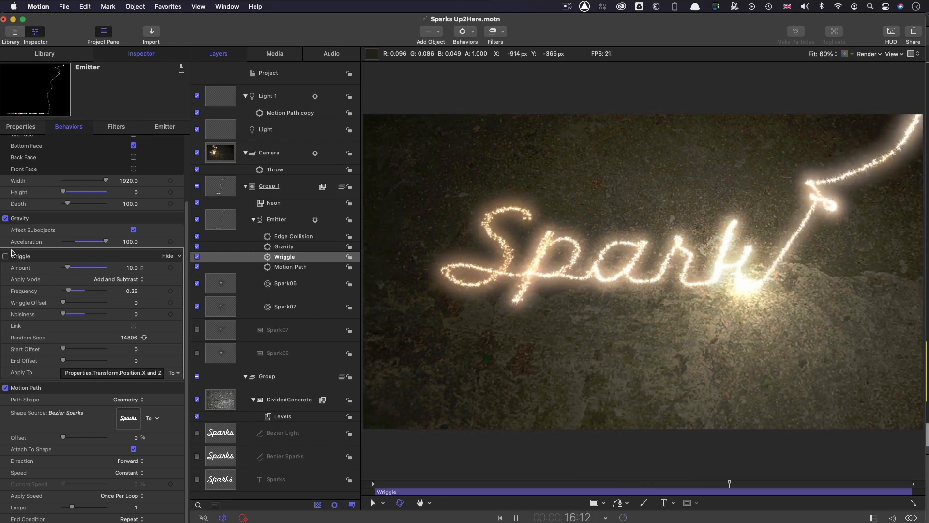
pyautogui.click(133, 268)
pyautogui.write('15')
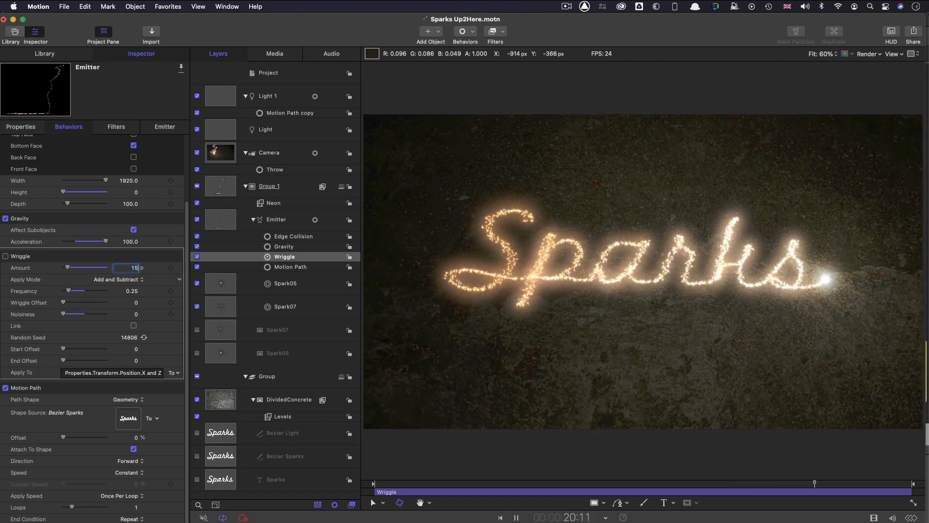
pyautogui.press('Return')
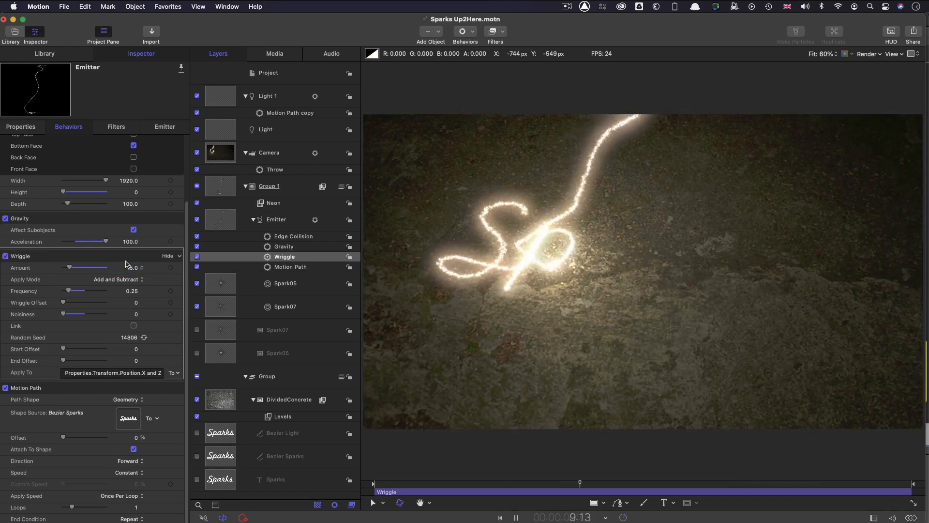
pyautogui.click(128, 268)
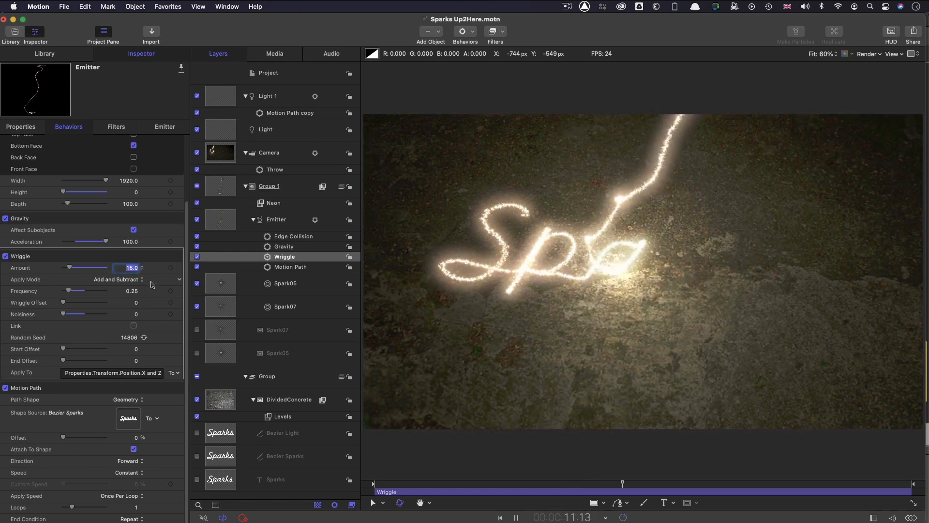
pyautogui.write('25')
pyautogui.press('Return')
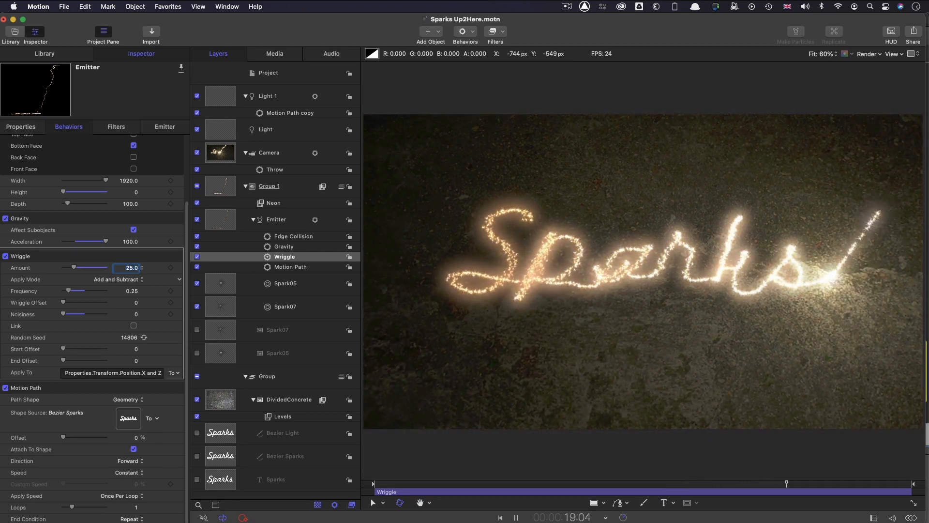
# Set the Wriggle's Amount back to 10, stop playback and scrub forward to about 21:11
pyautogui.press('space')
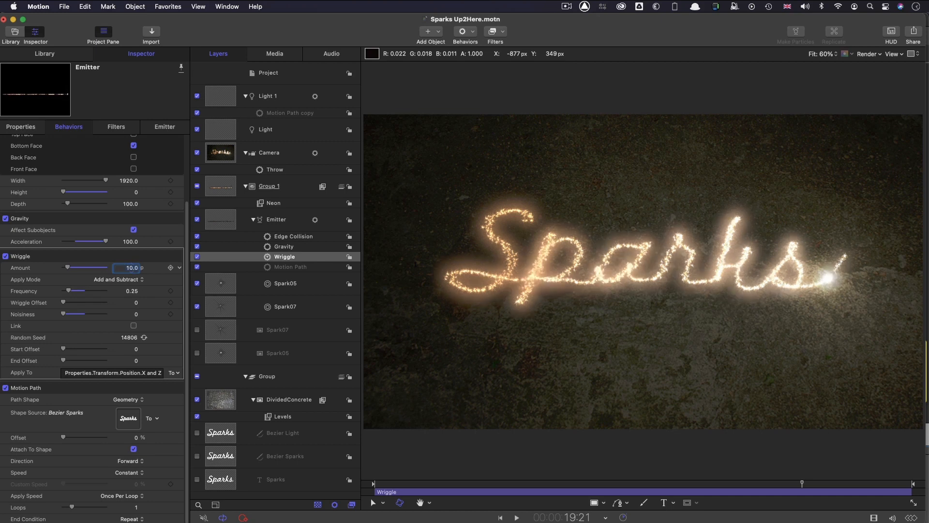
pyautogui.moveTo(769, 483); pyautogui.dragTo(837, 484)
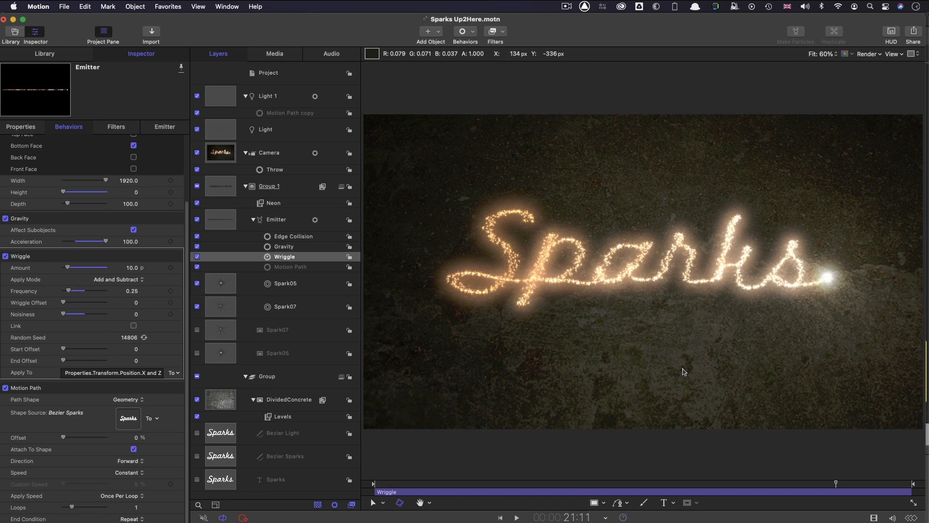